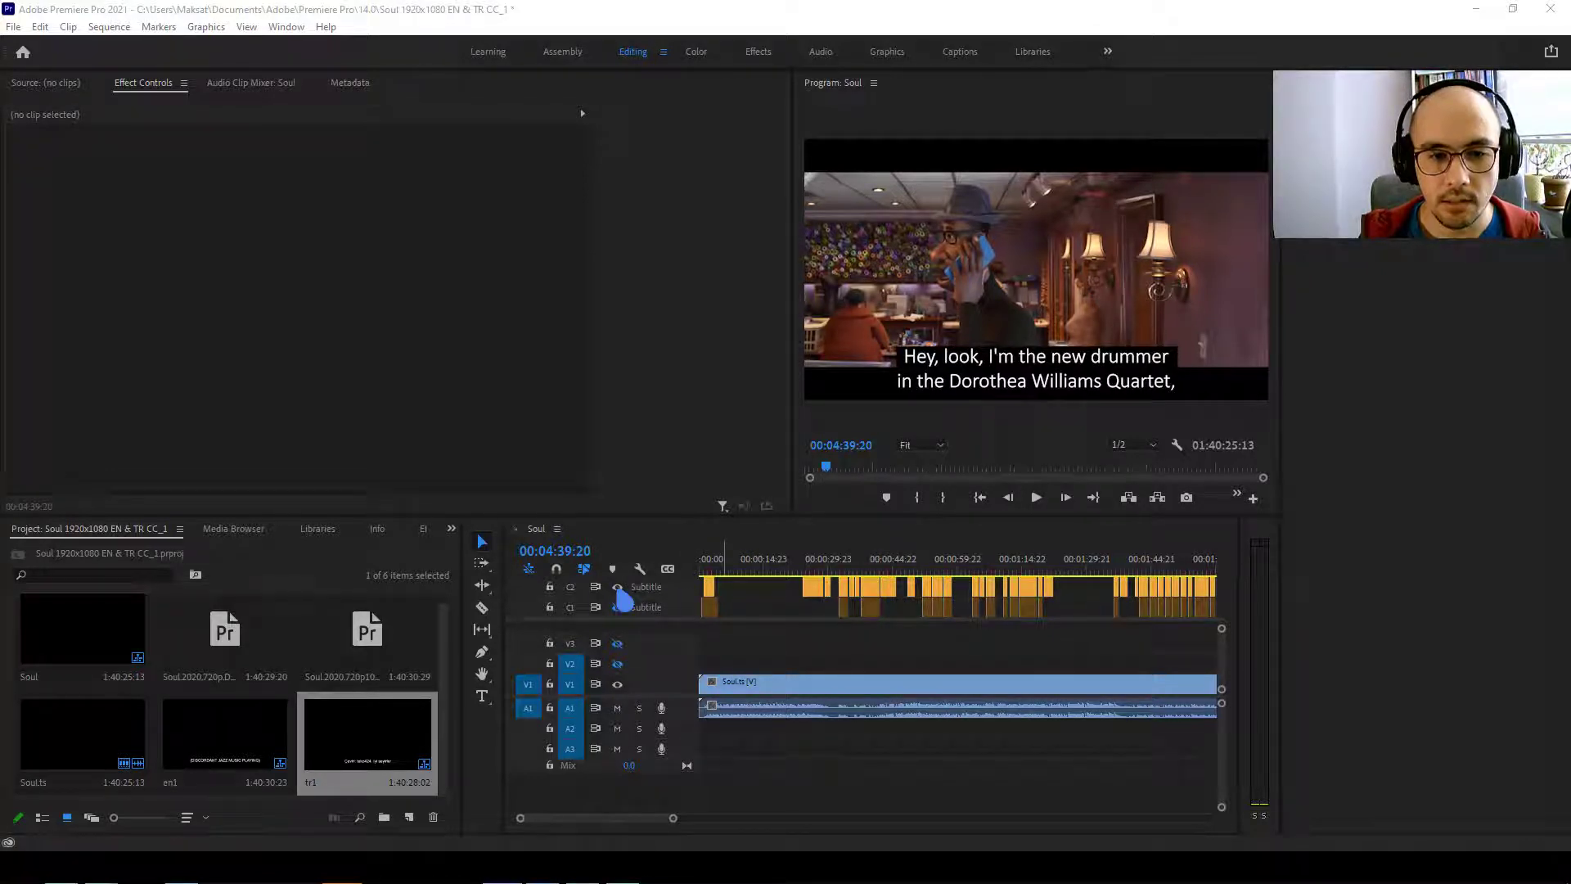
Toggle the C1 and C2 caption tracks to compare Turkish and English subtitles in the preview.
left_click(619, 605)
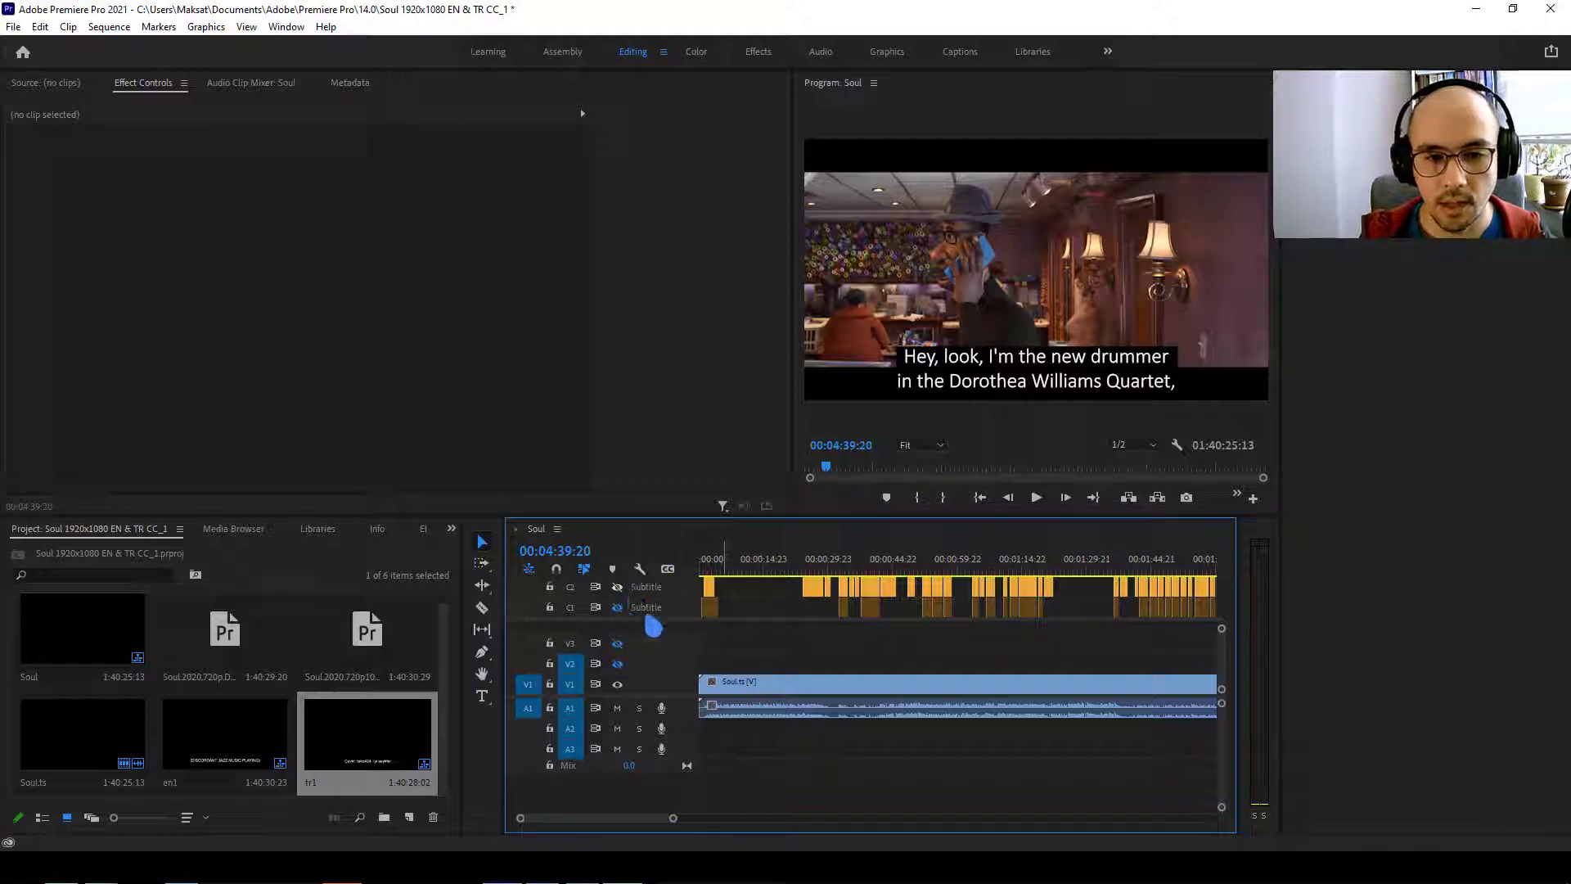
left_click(618, 607)
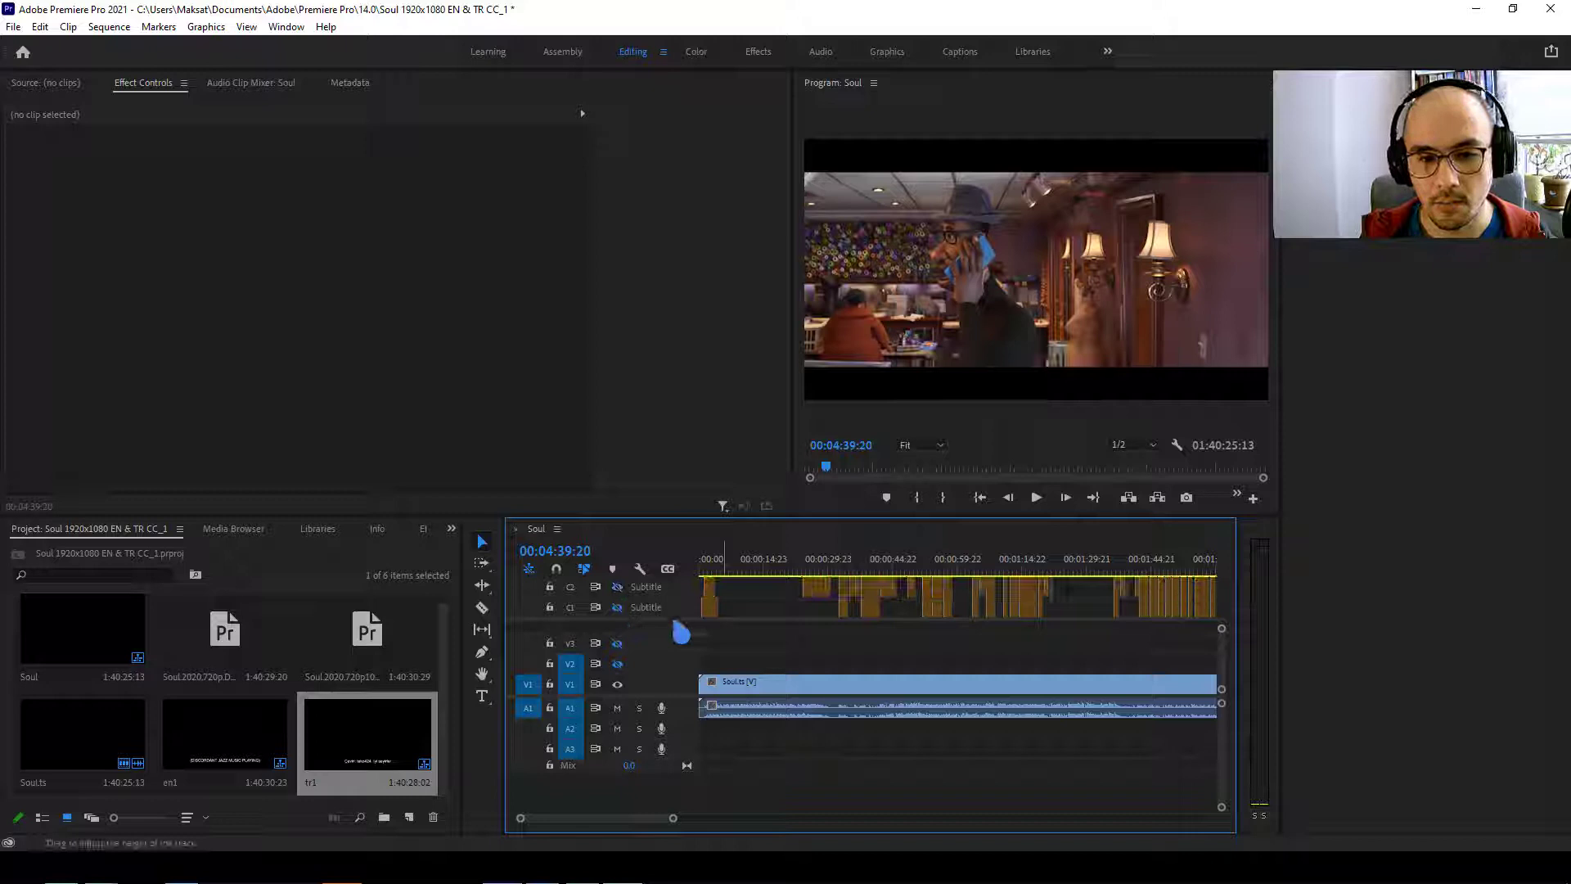
left_click(617, 607)
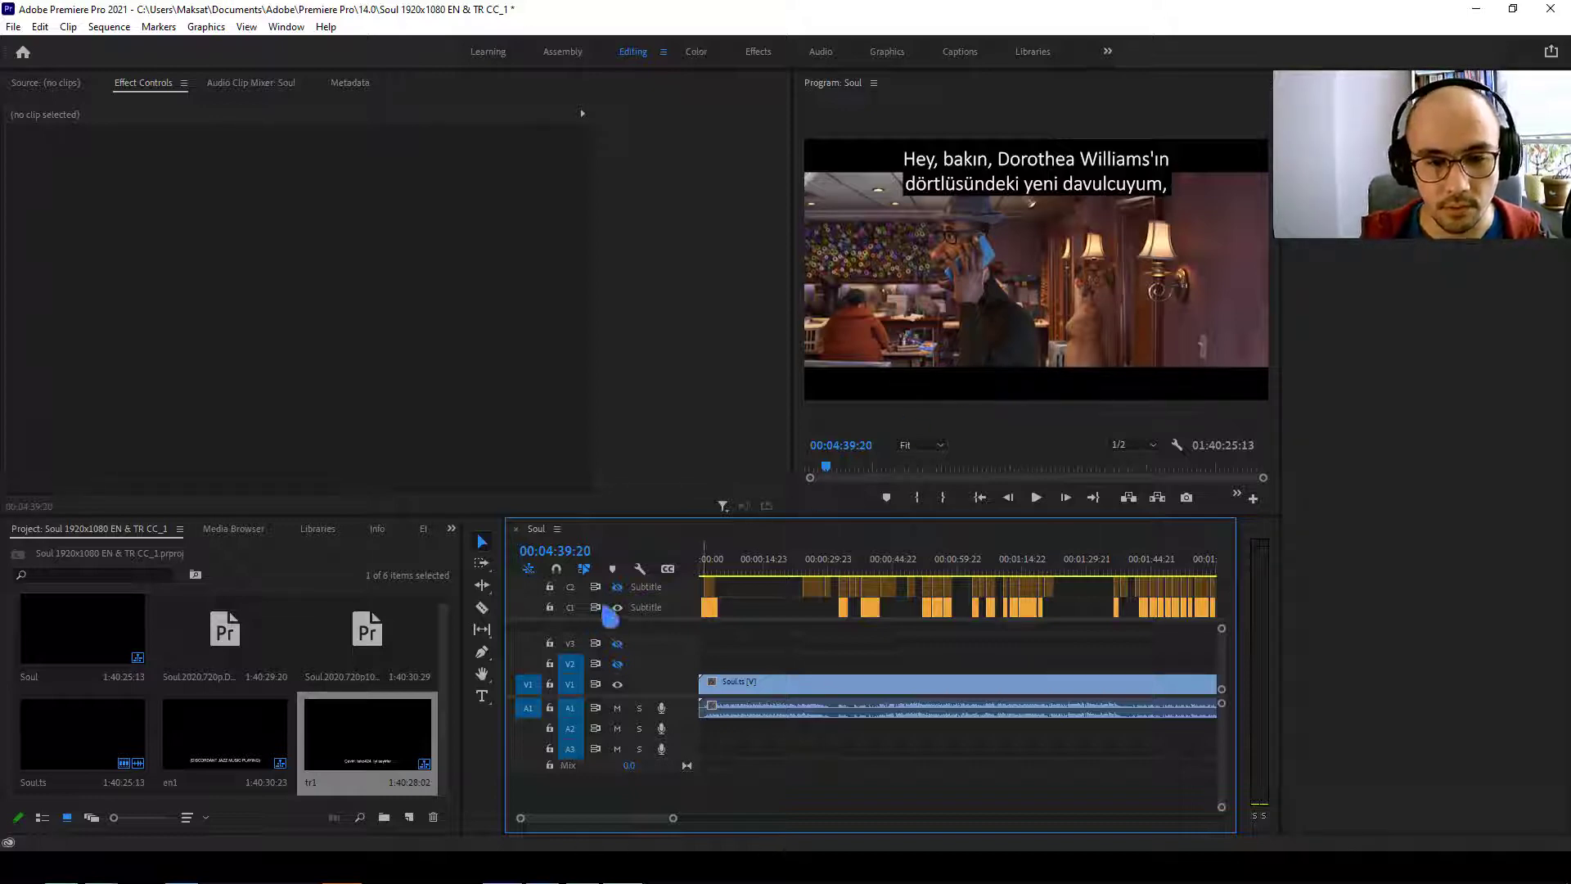
left_click(618, 607)
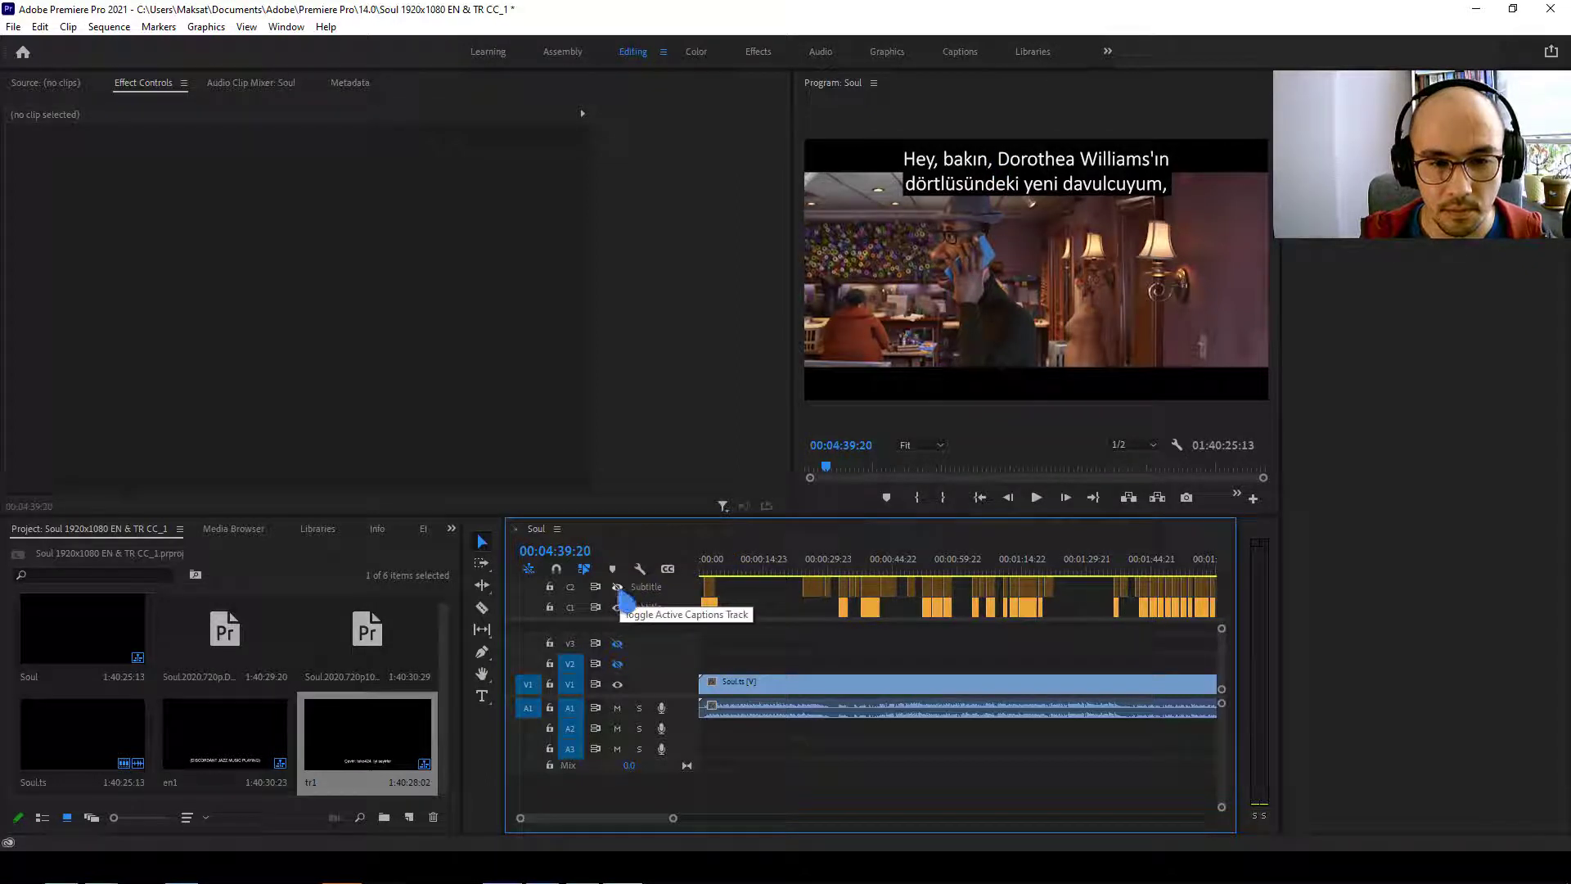
left_click(617, 607)
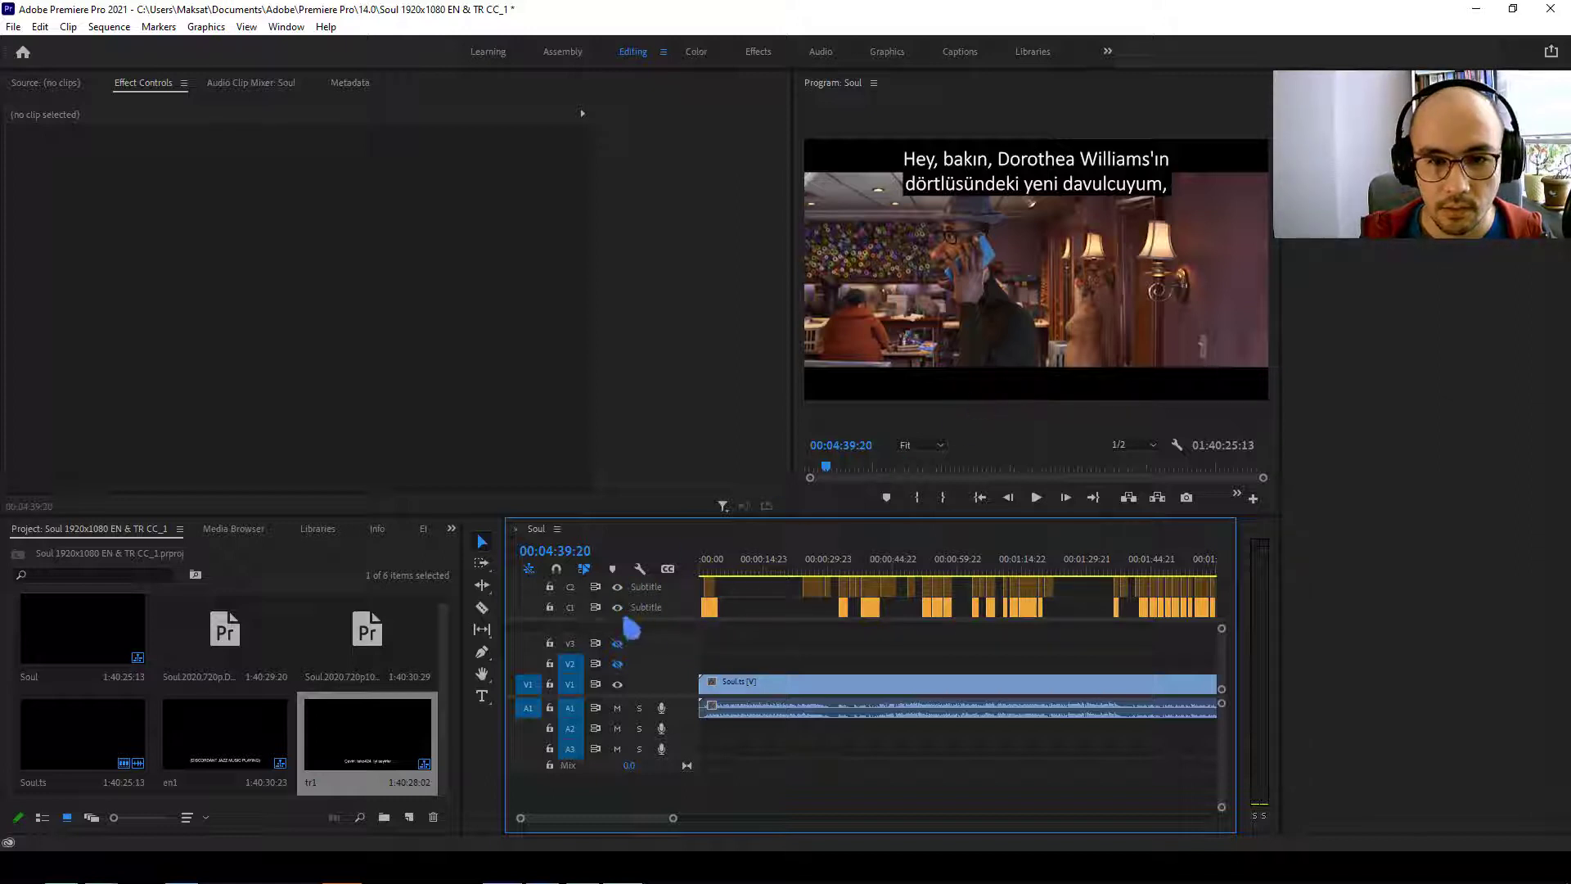
left_click(618, 607)
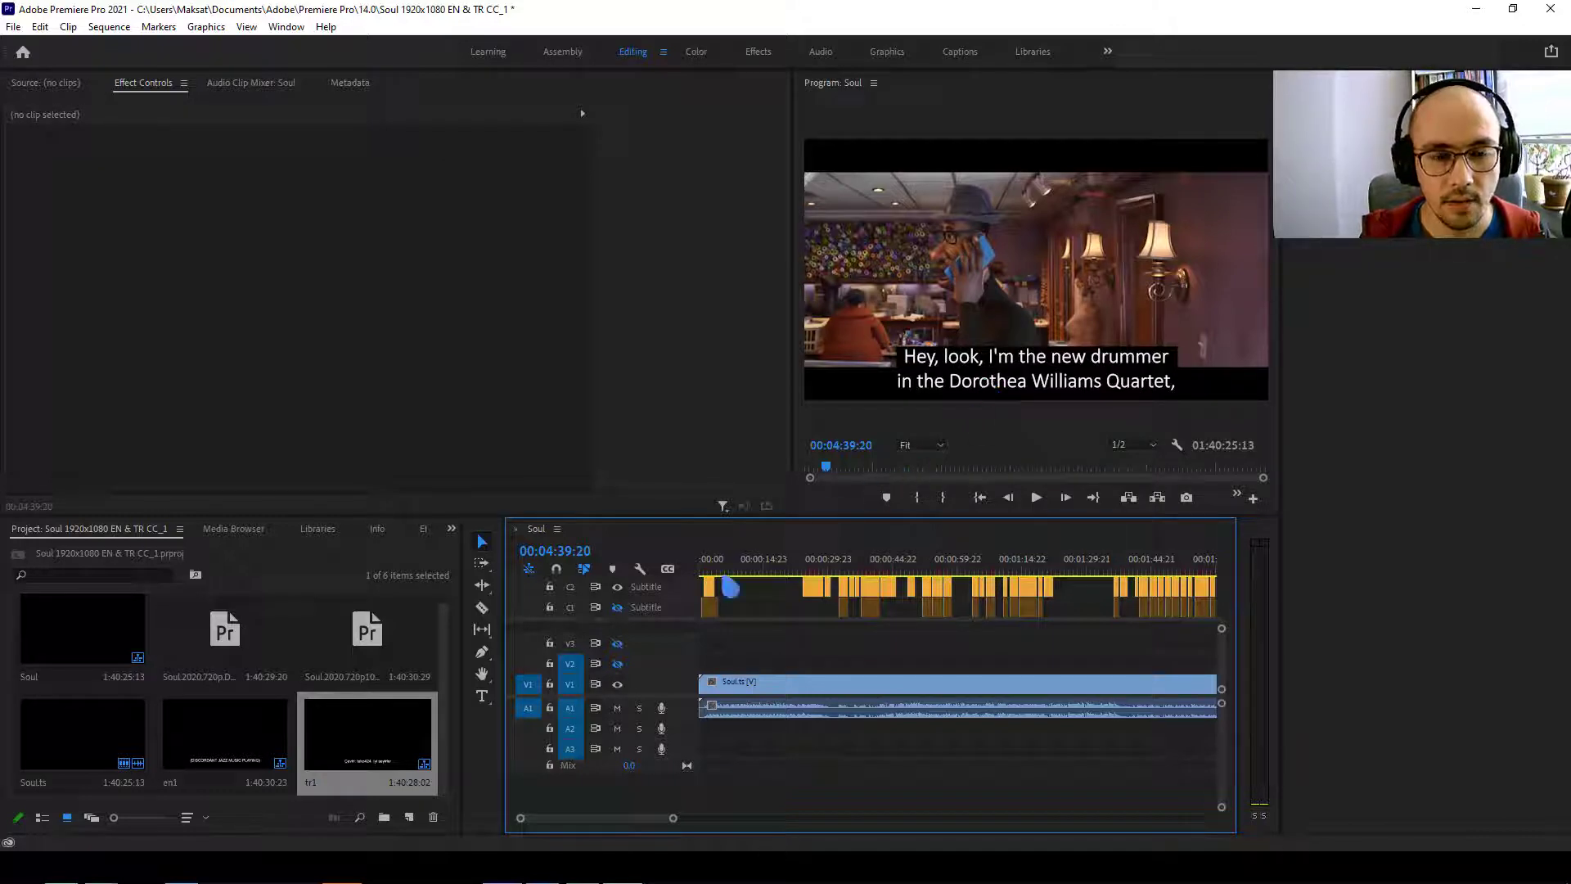
Hide the C1 subtitle track and turn on output for video track V3.
key("f")
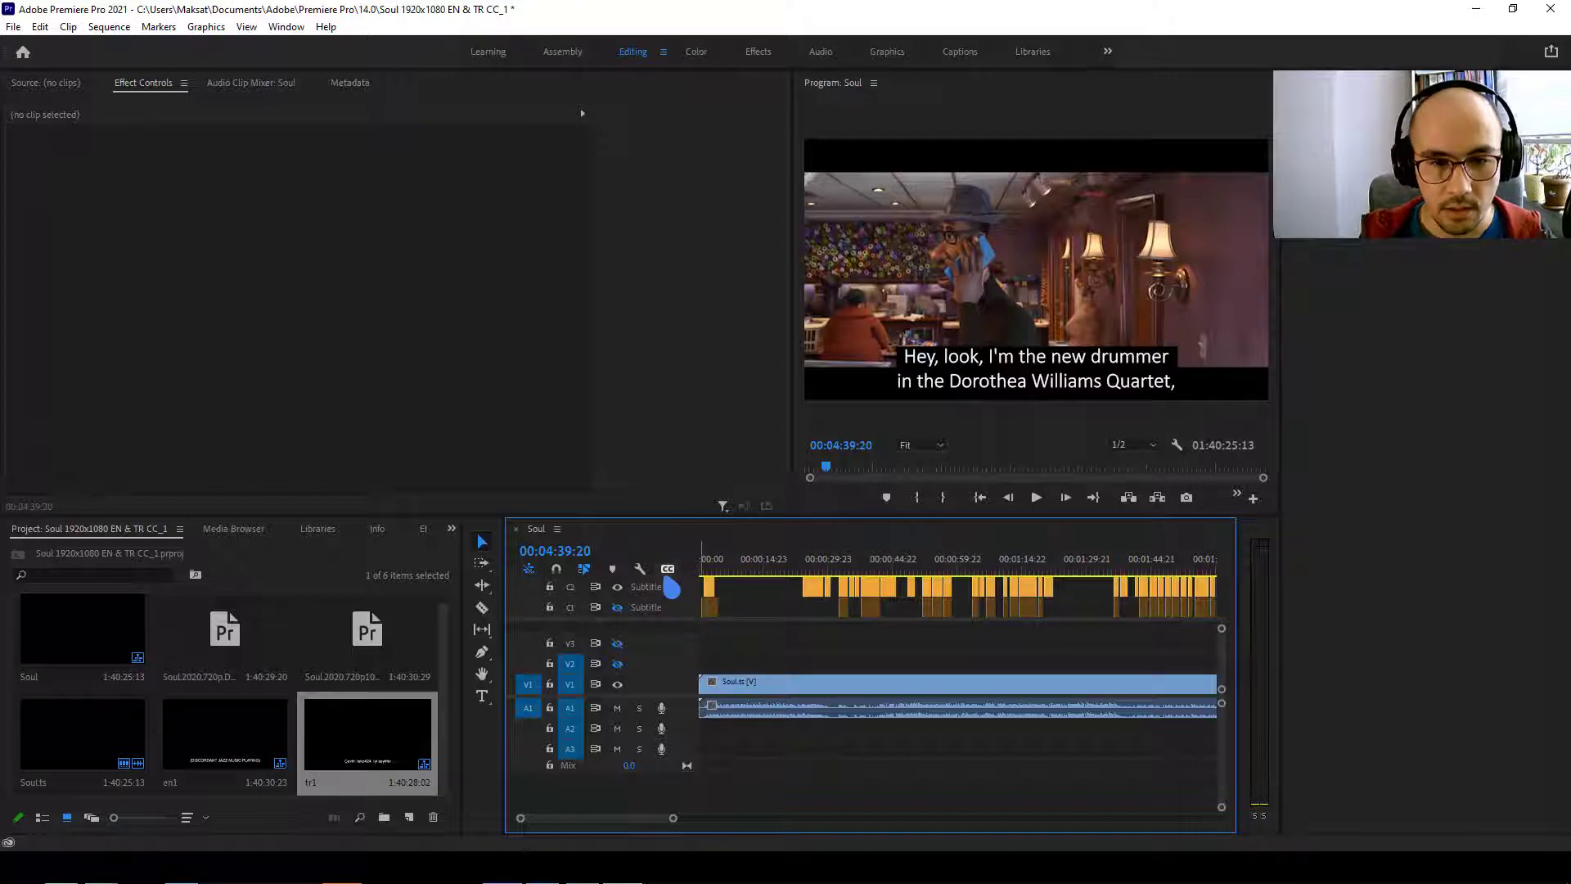
left_click(618, 607)
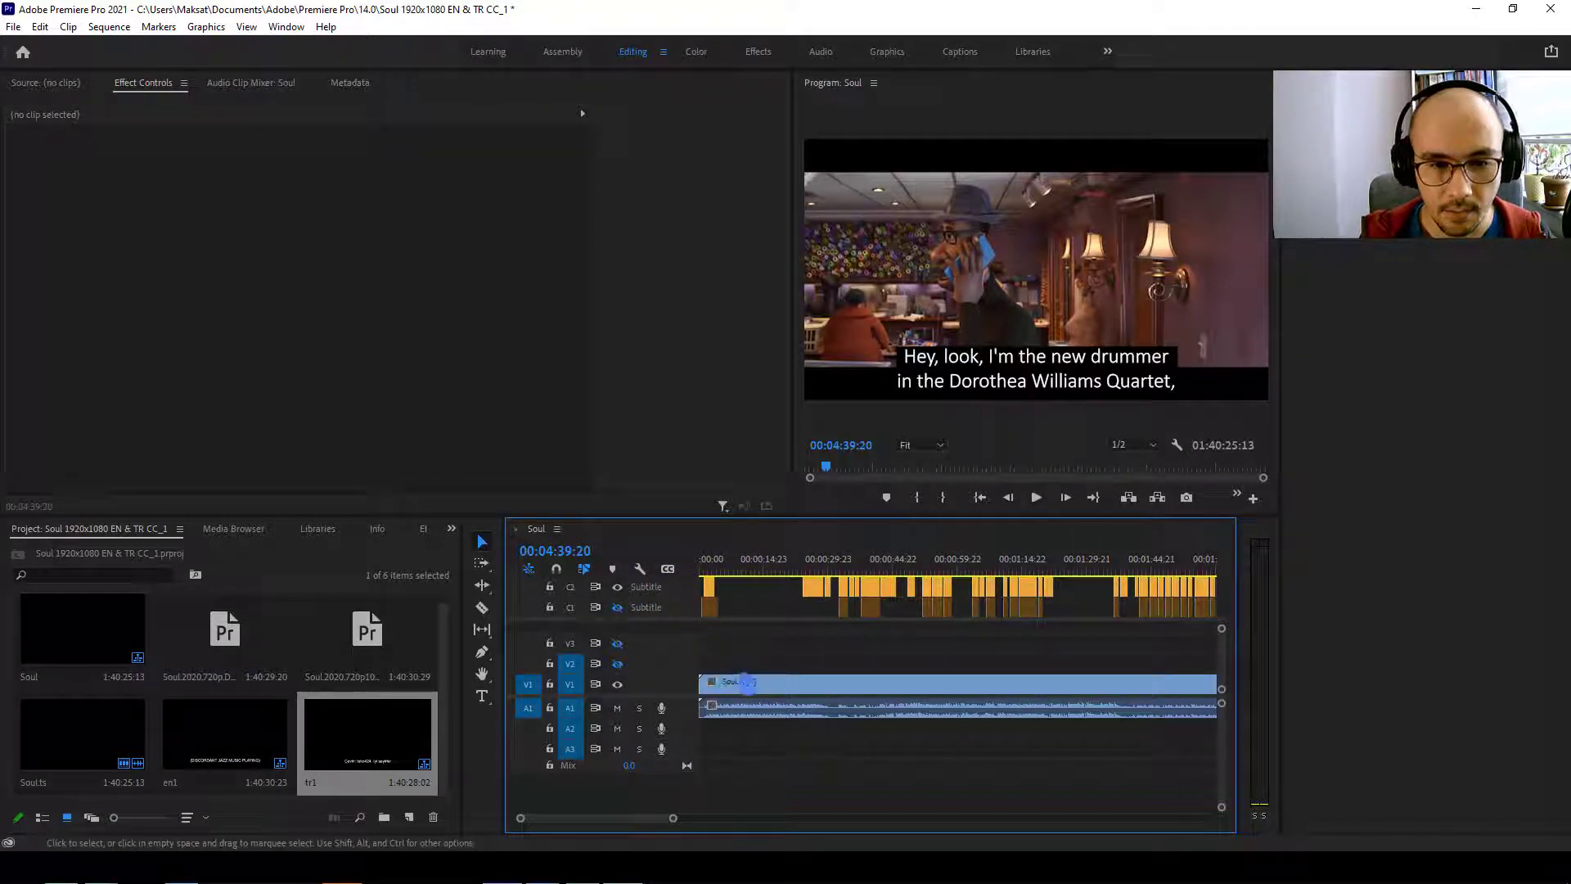
left_click(618, 644)
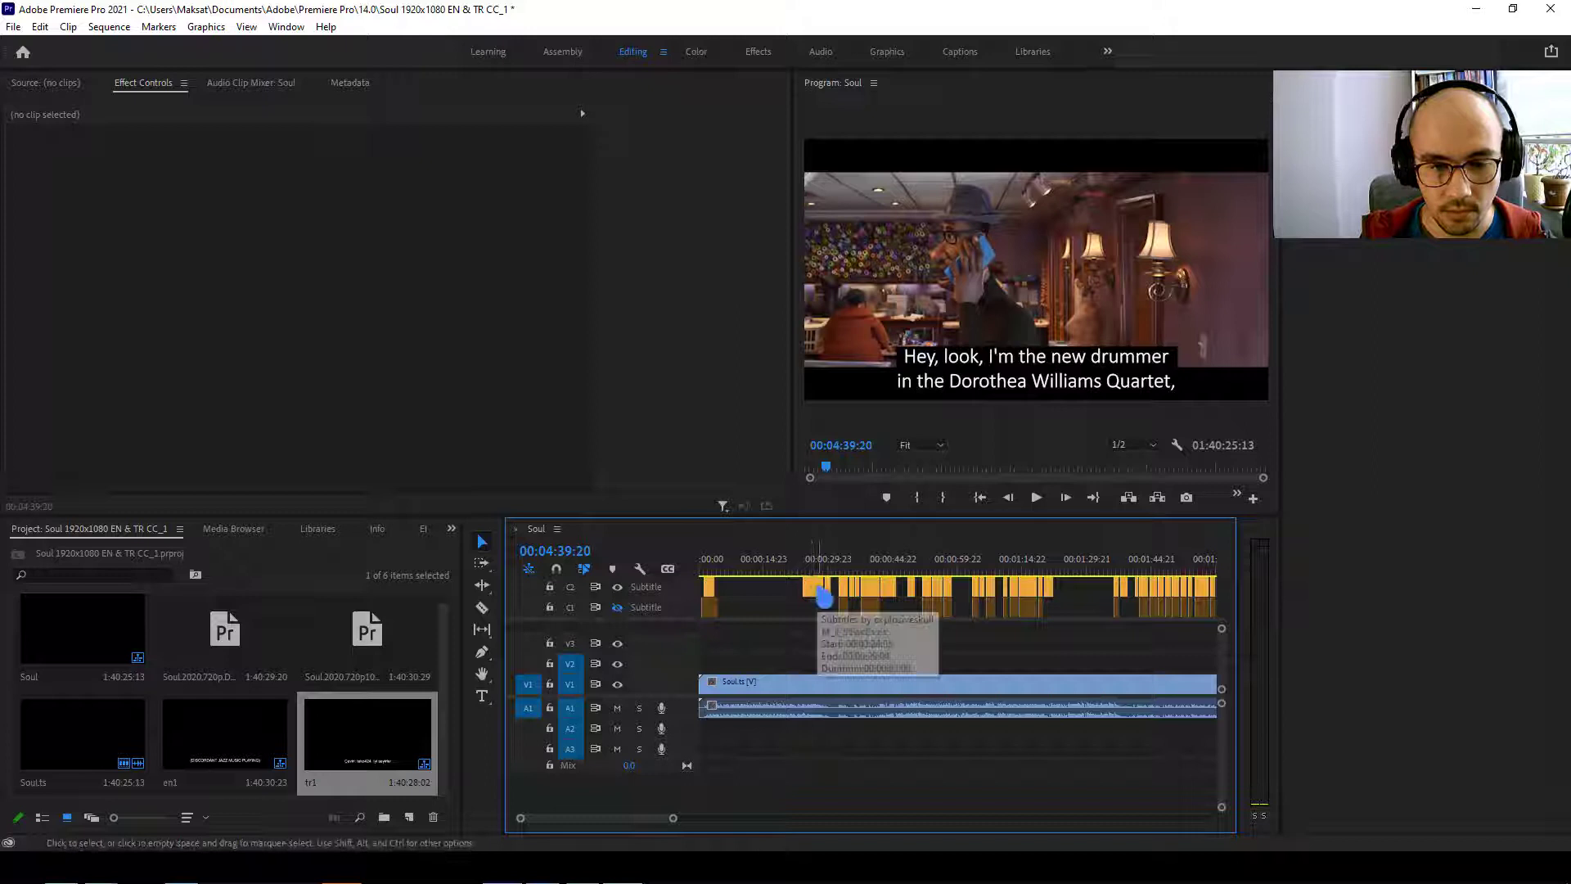
mouse_move(811, 590)
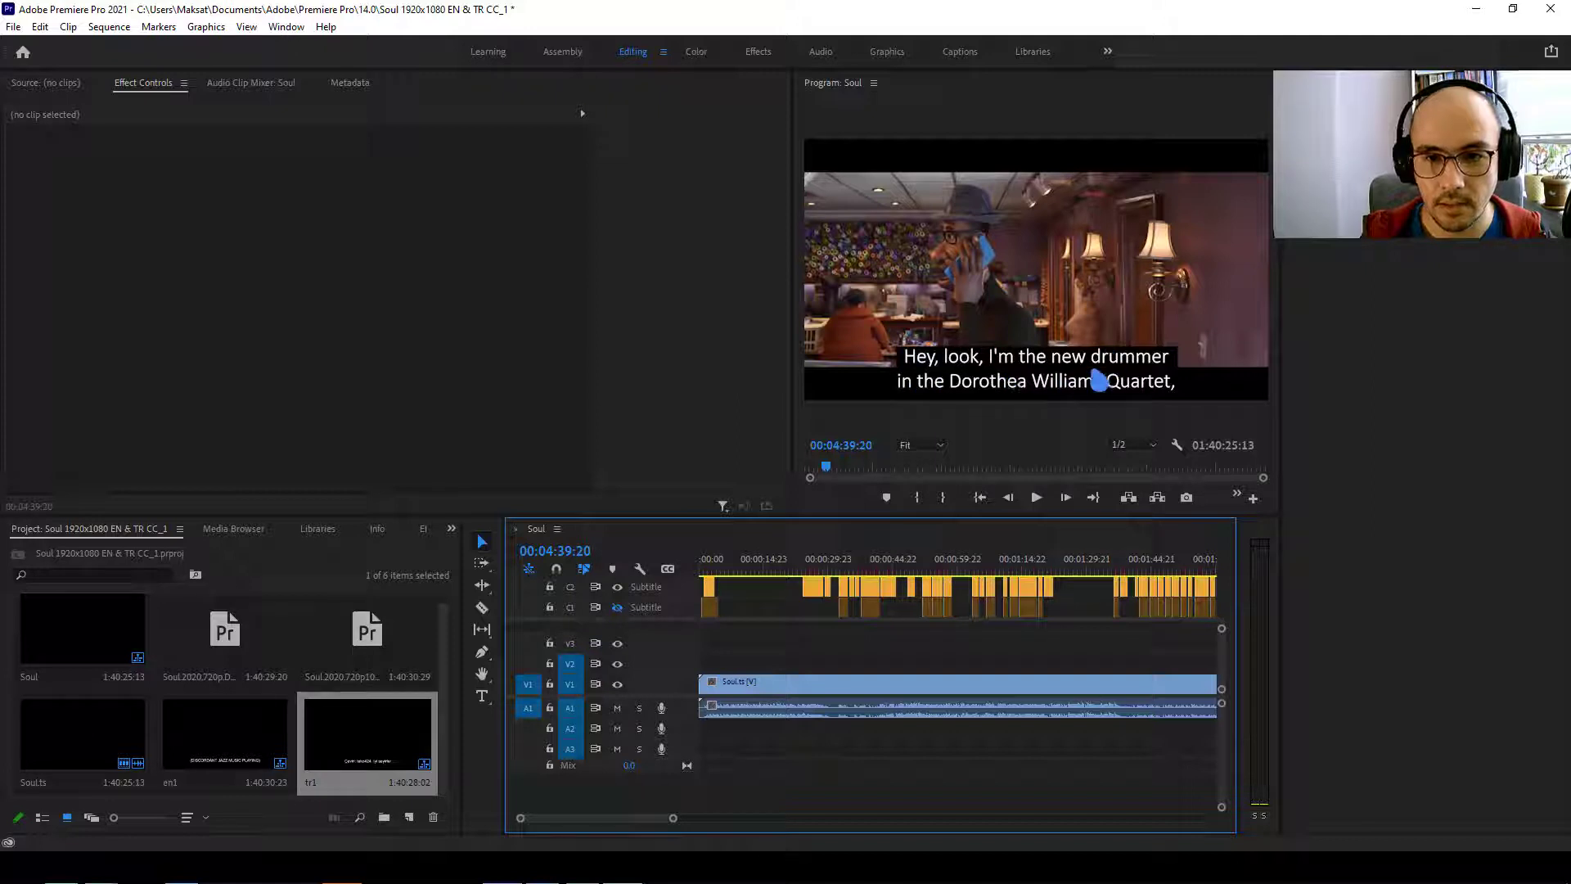
left_click(815, 589)
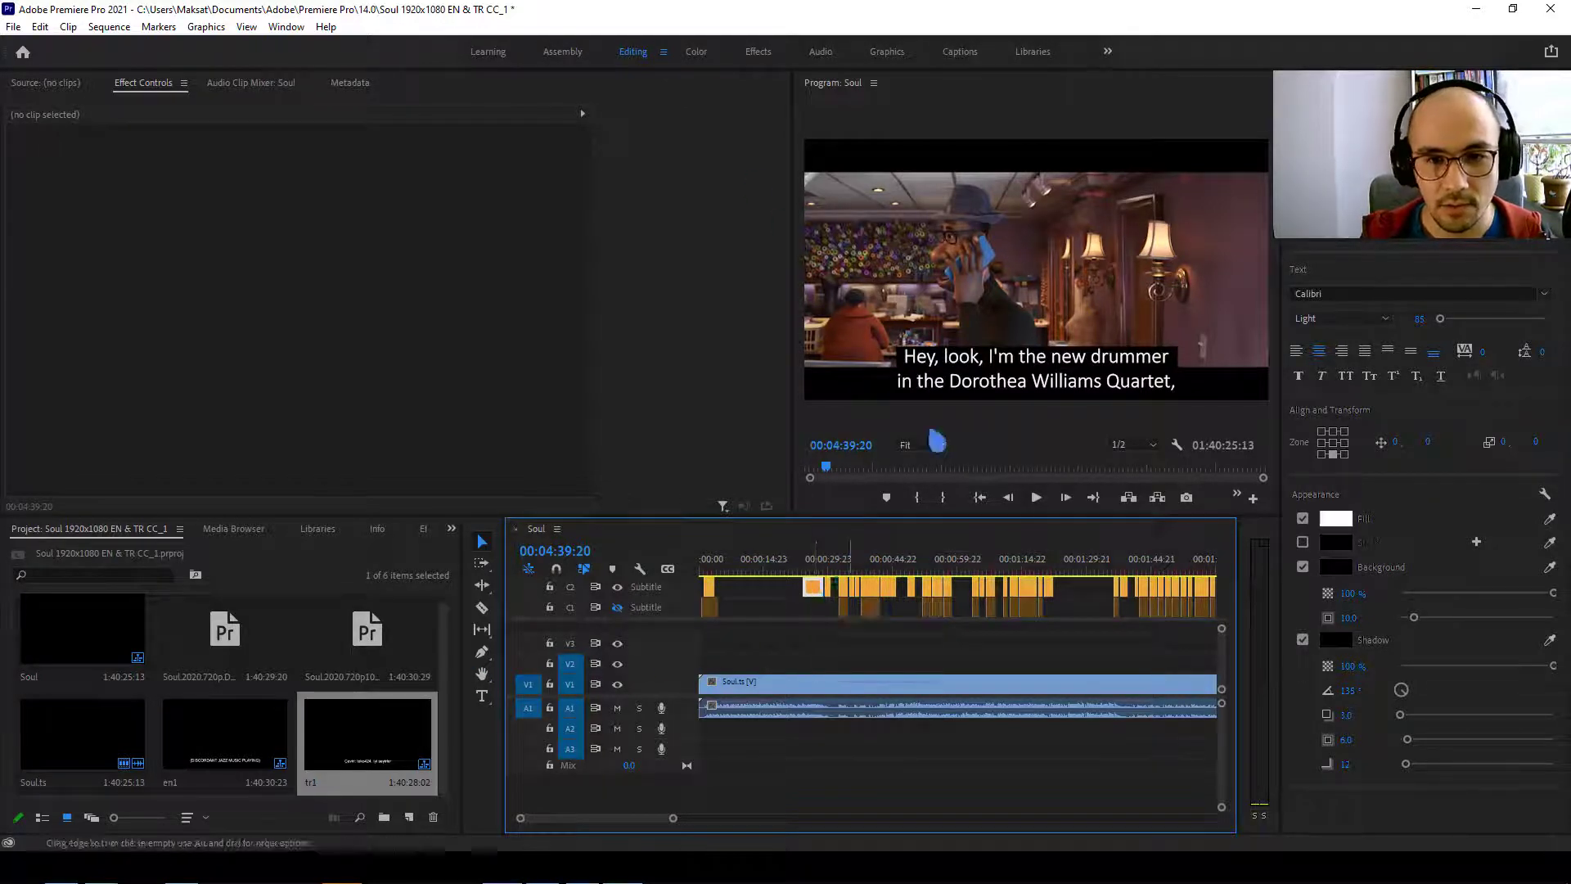
left_click(818, 601)
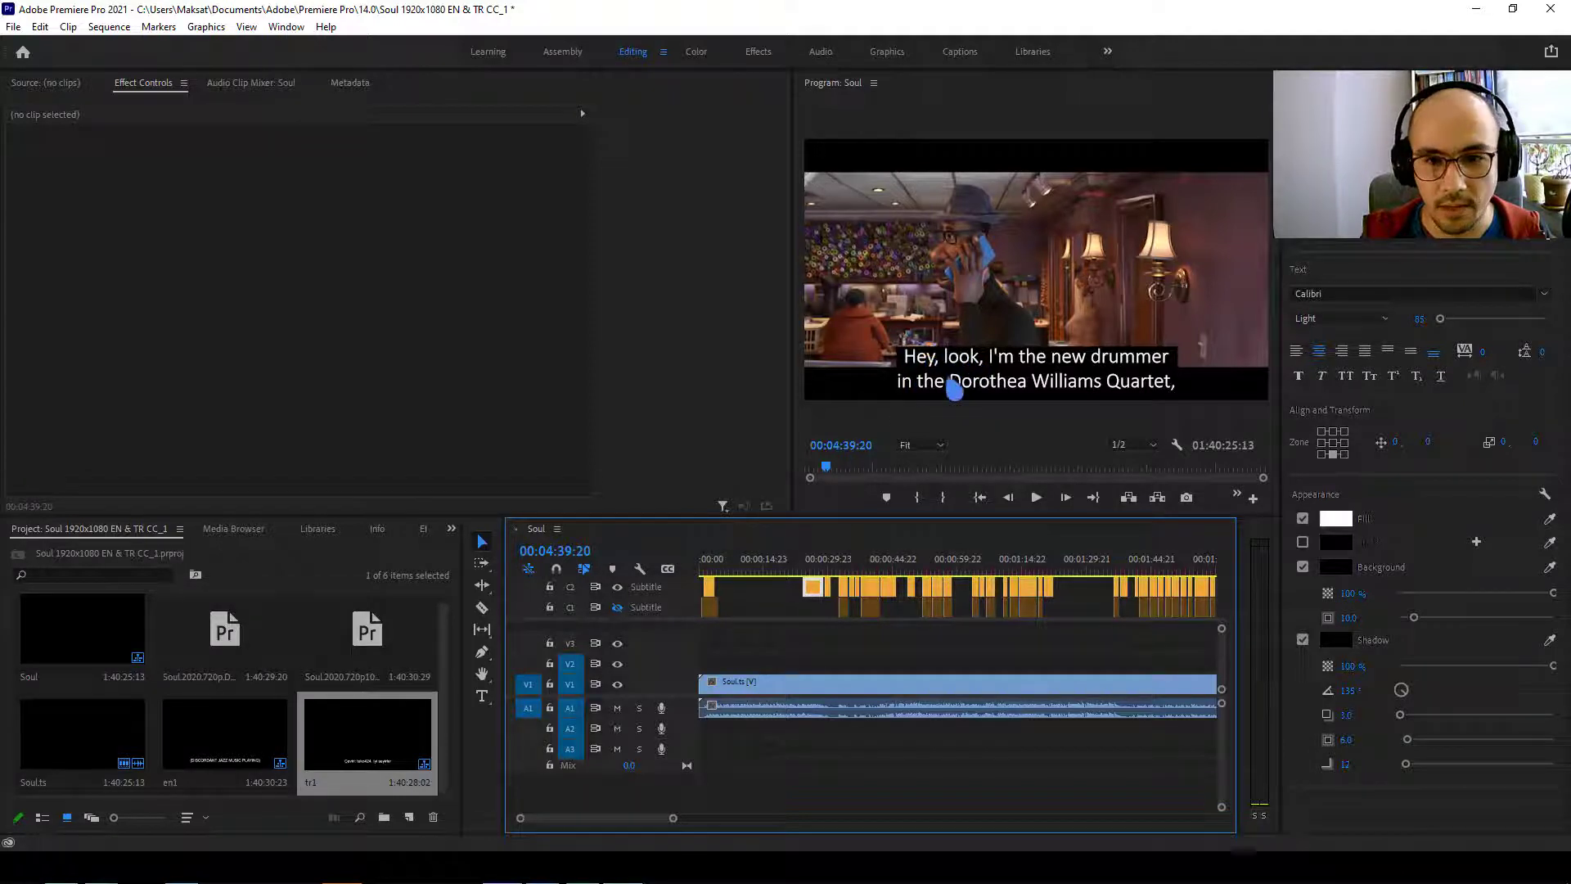
key("alt+Tab")
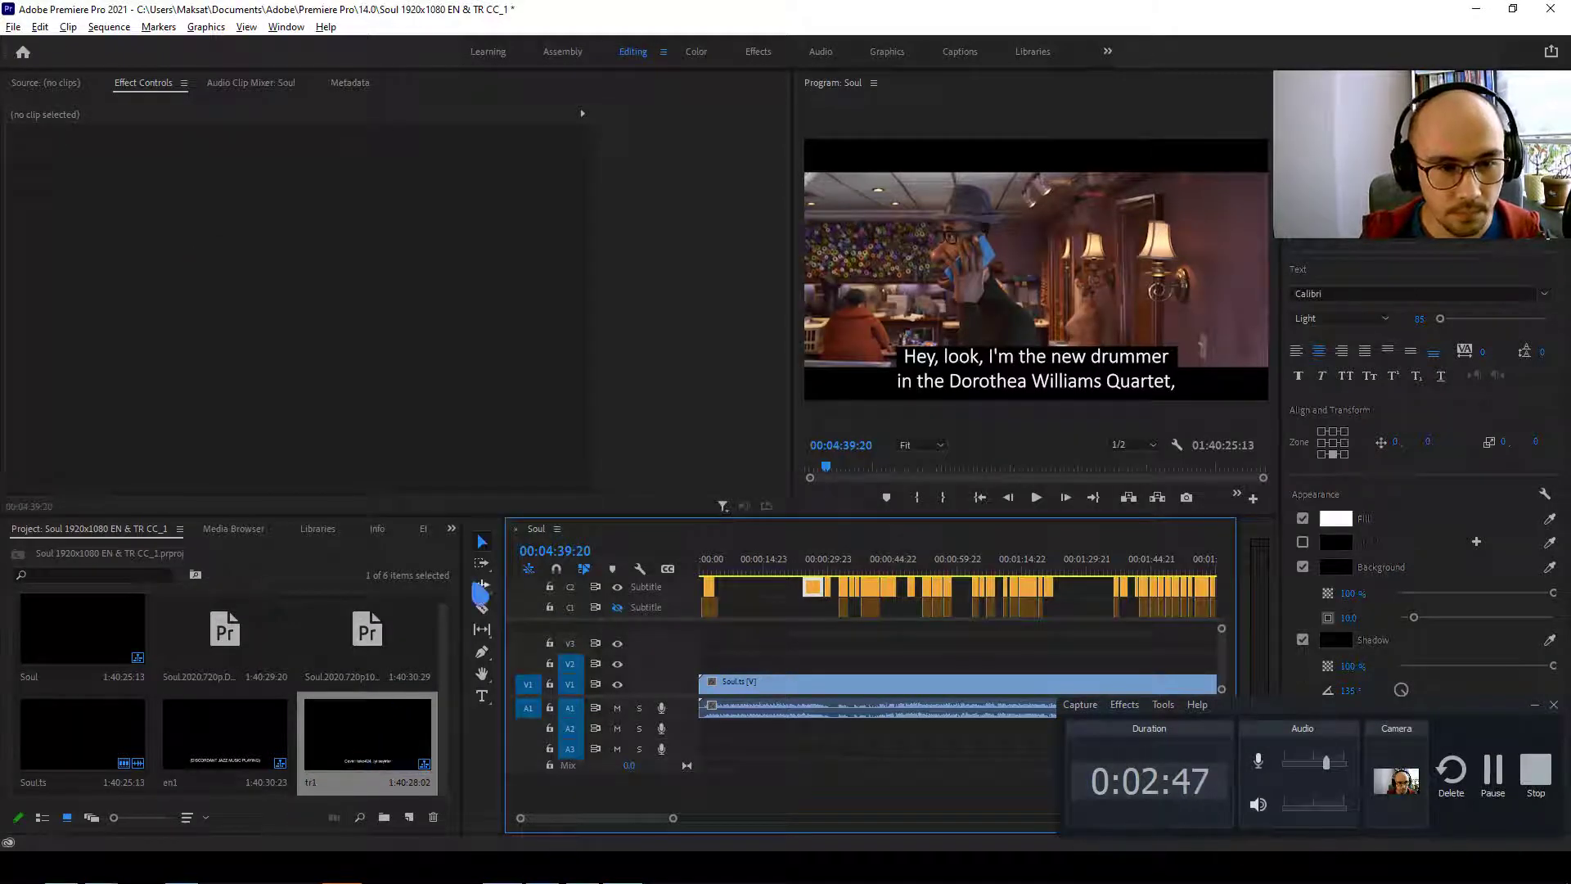
Delete the tr1 project item and import the en and tr files from Downloads > Video.
left_click(364, 582)
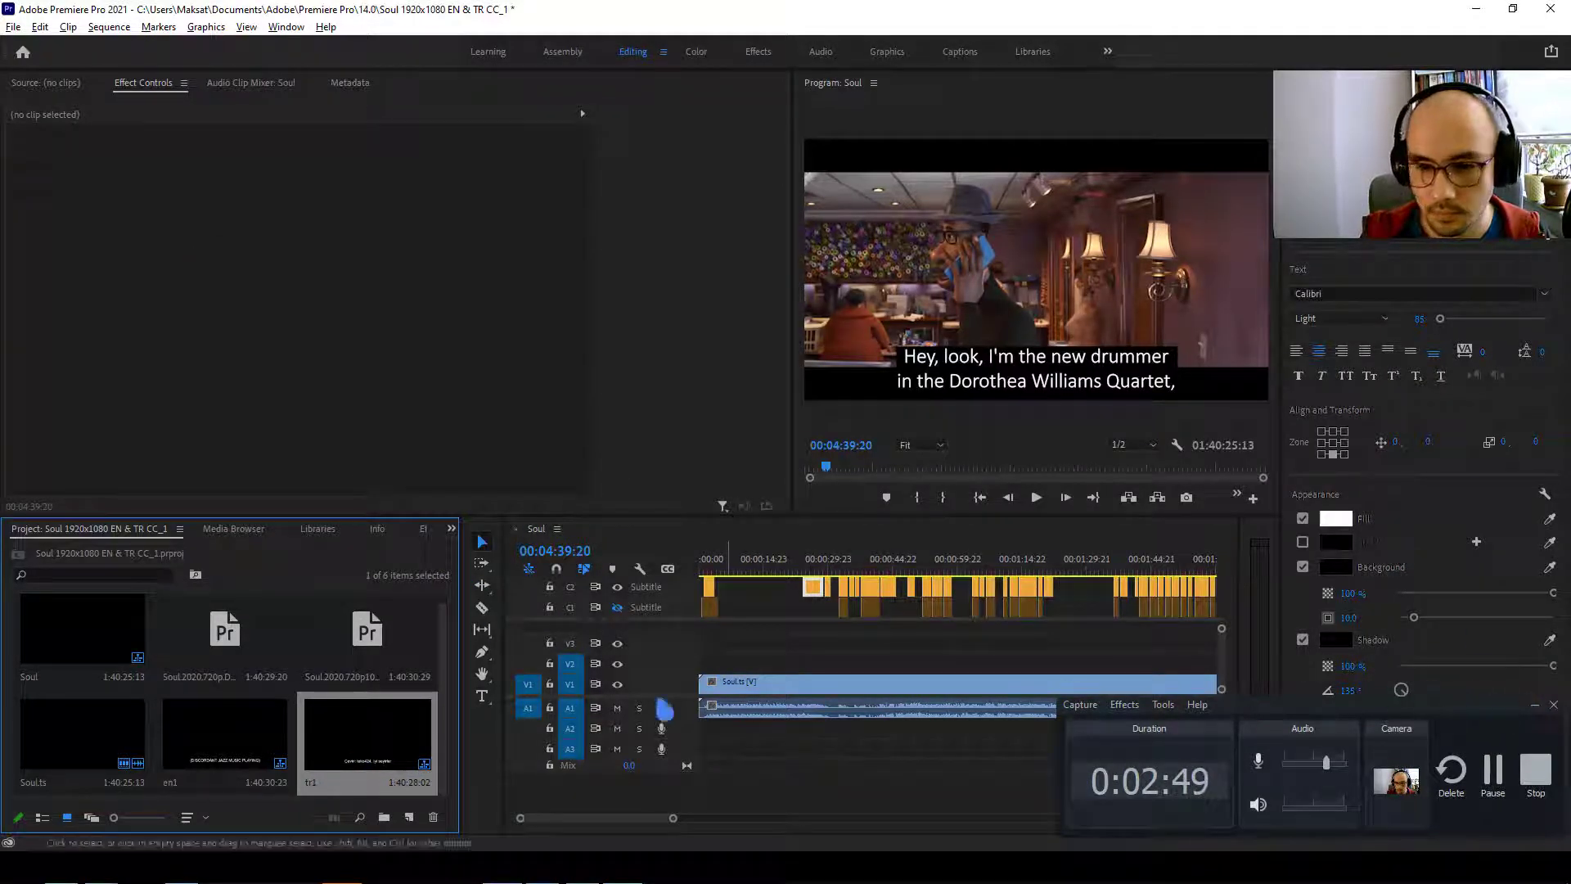
key("Delete")
double_click(300, 699)
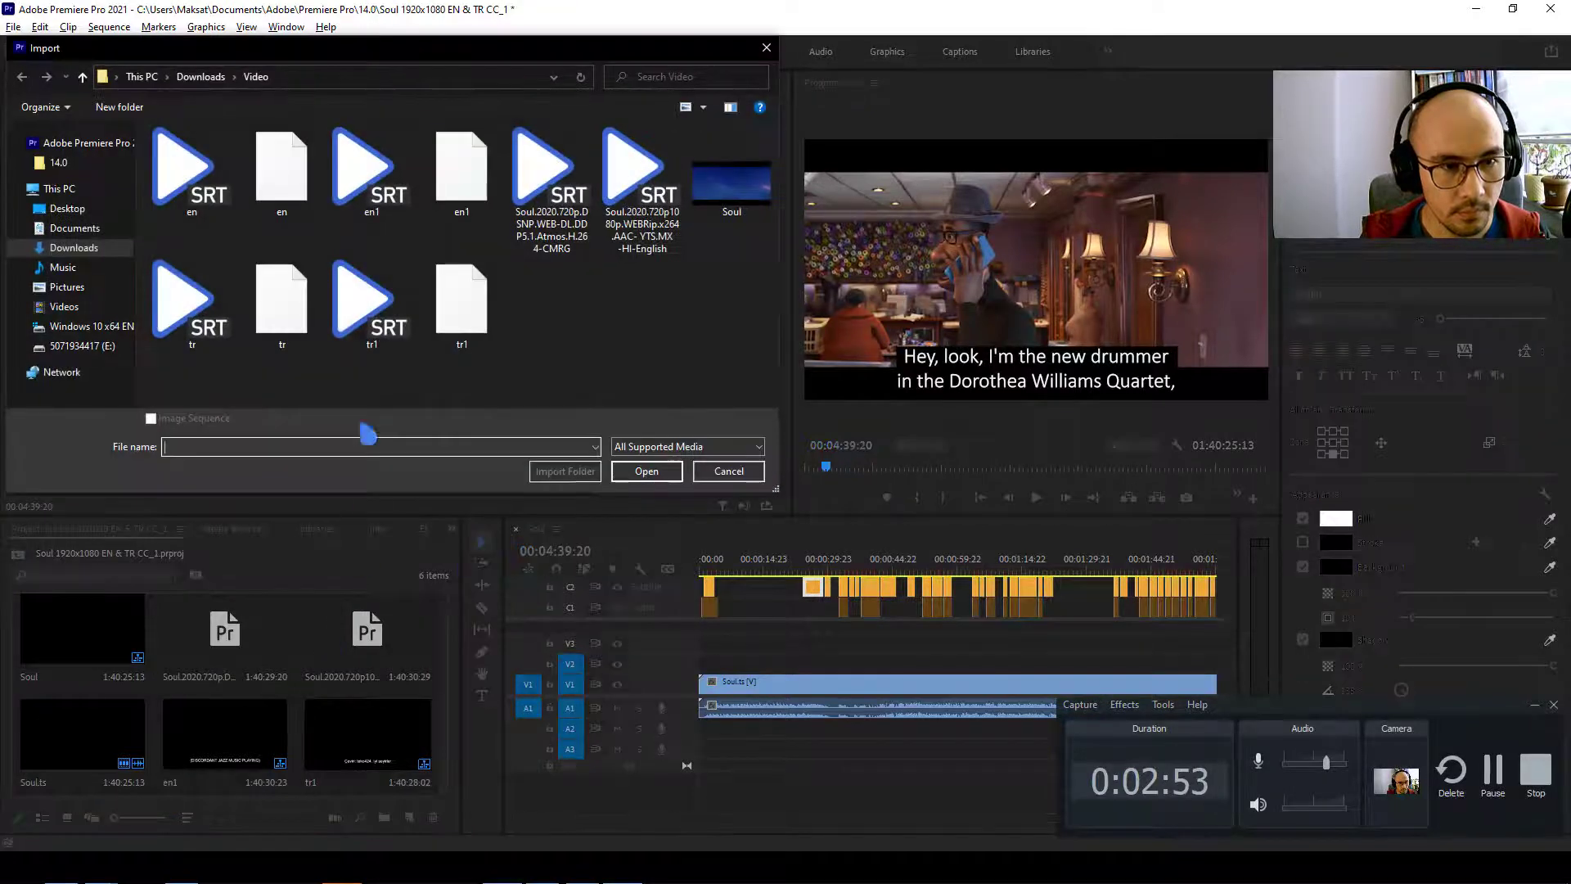
left_click(299, 168)
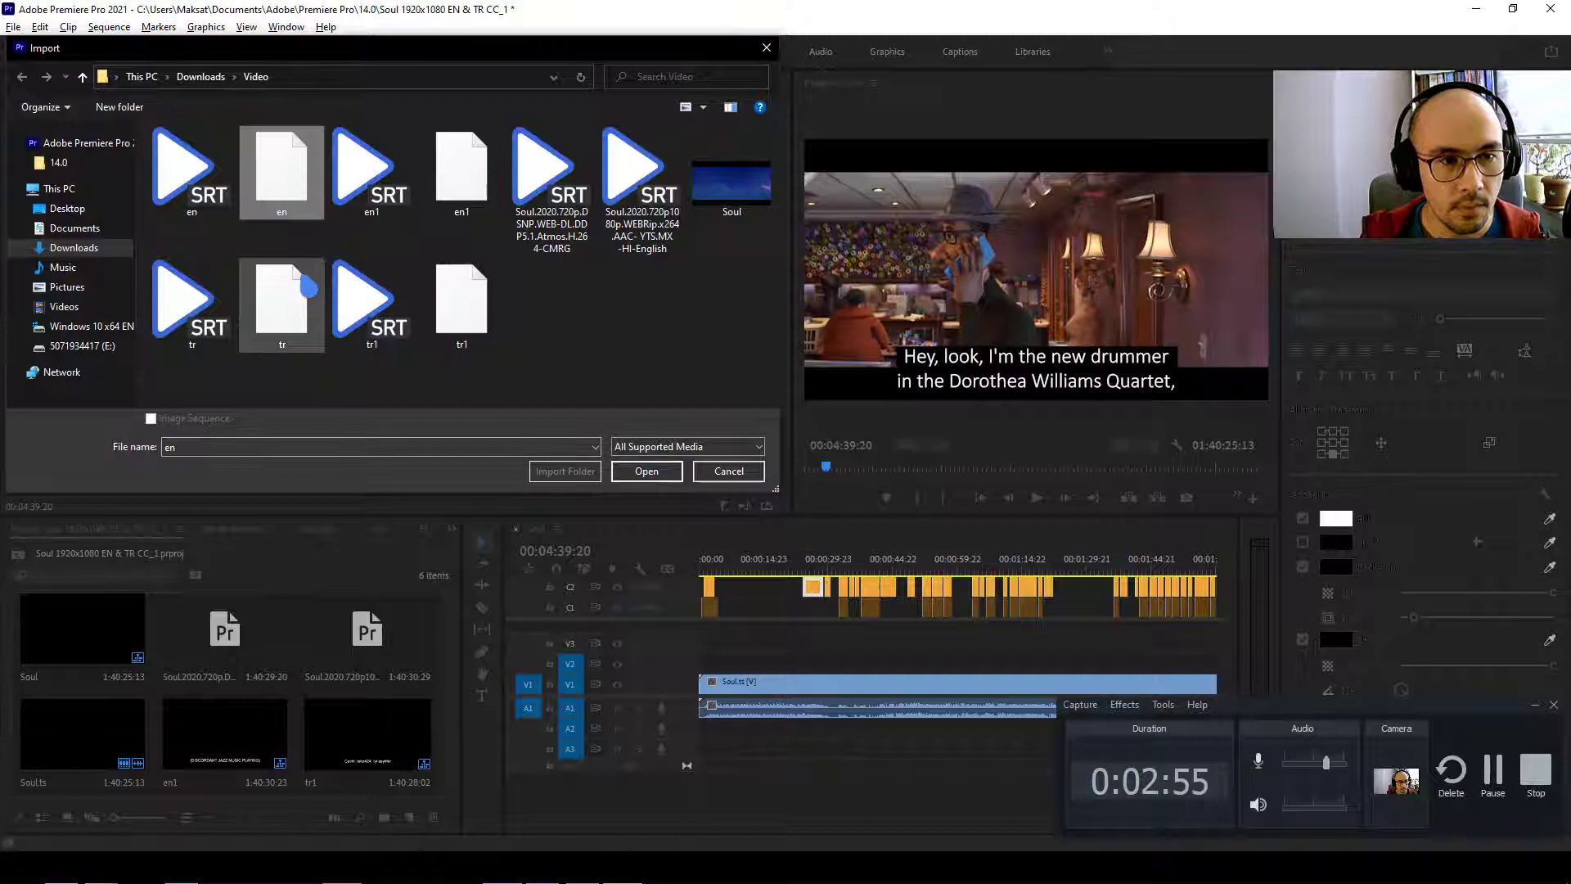
left_click(307, 286, "ctrl")
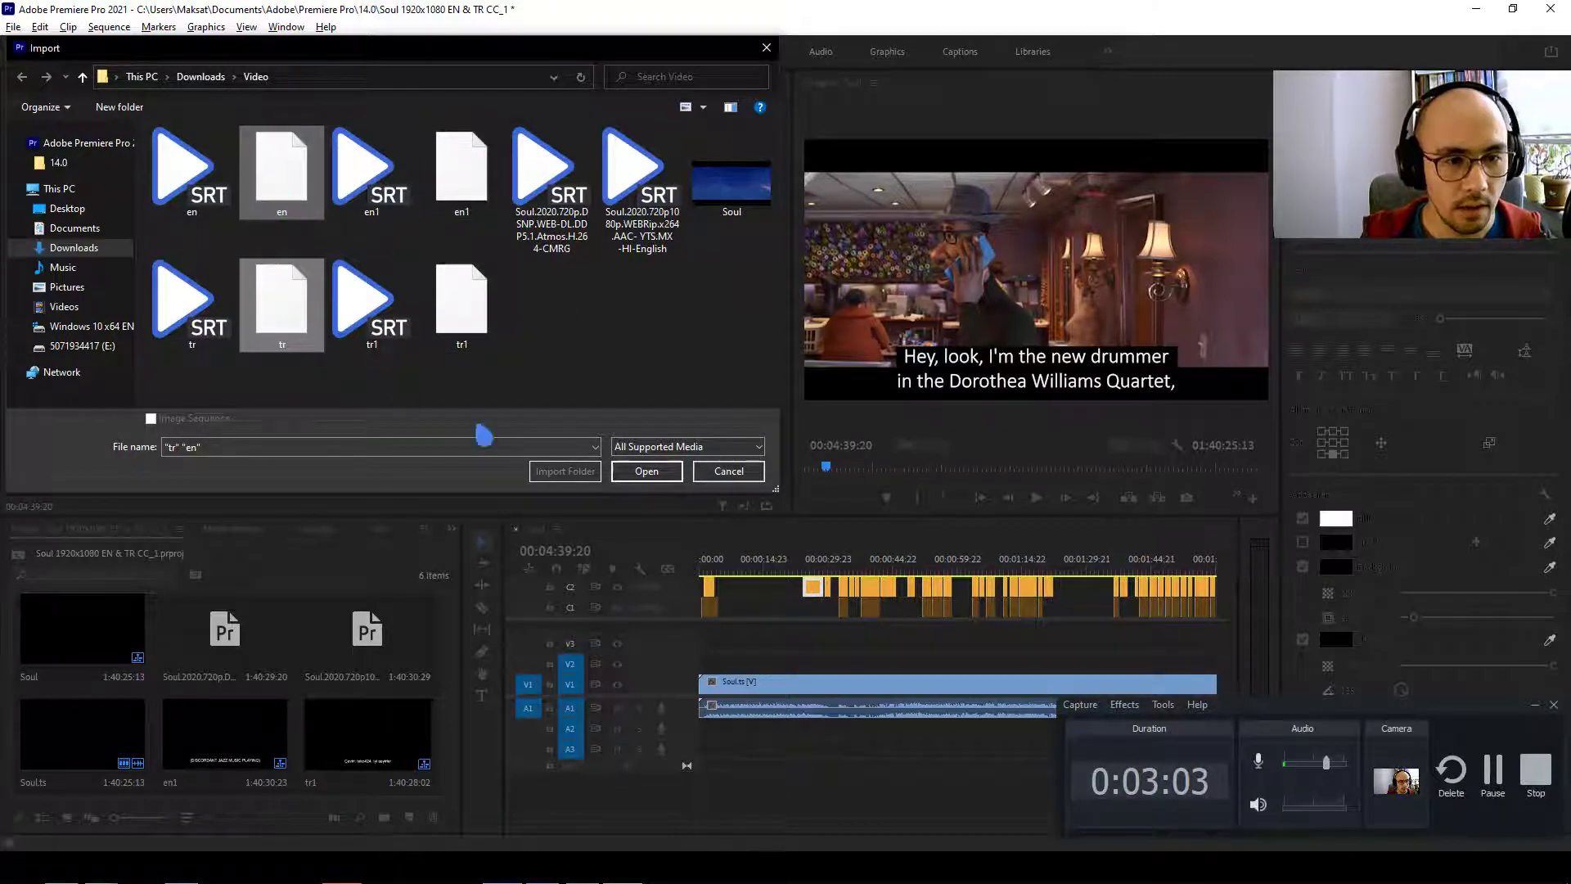
left_click(647, 472)
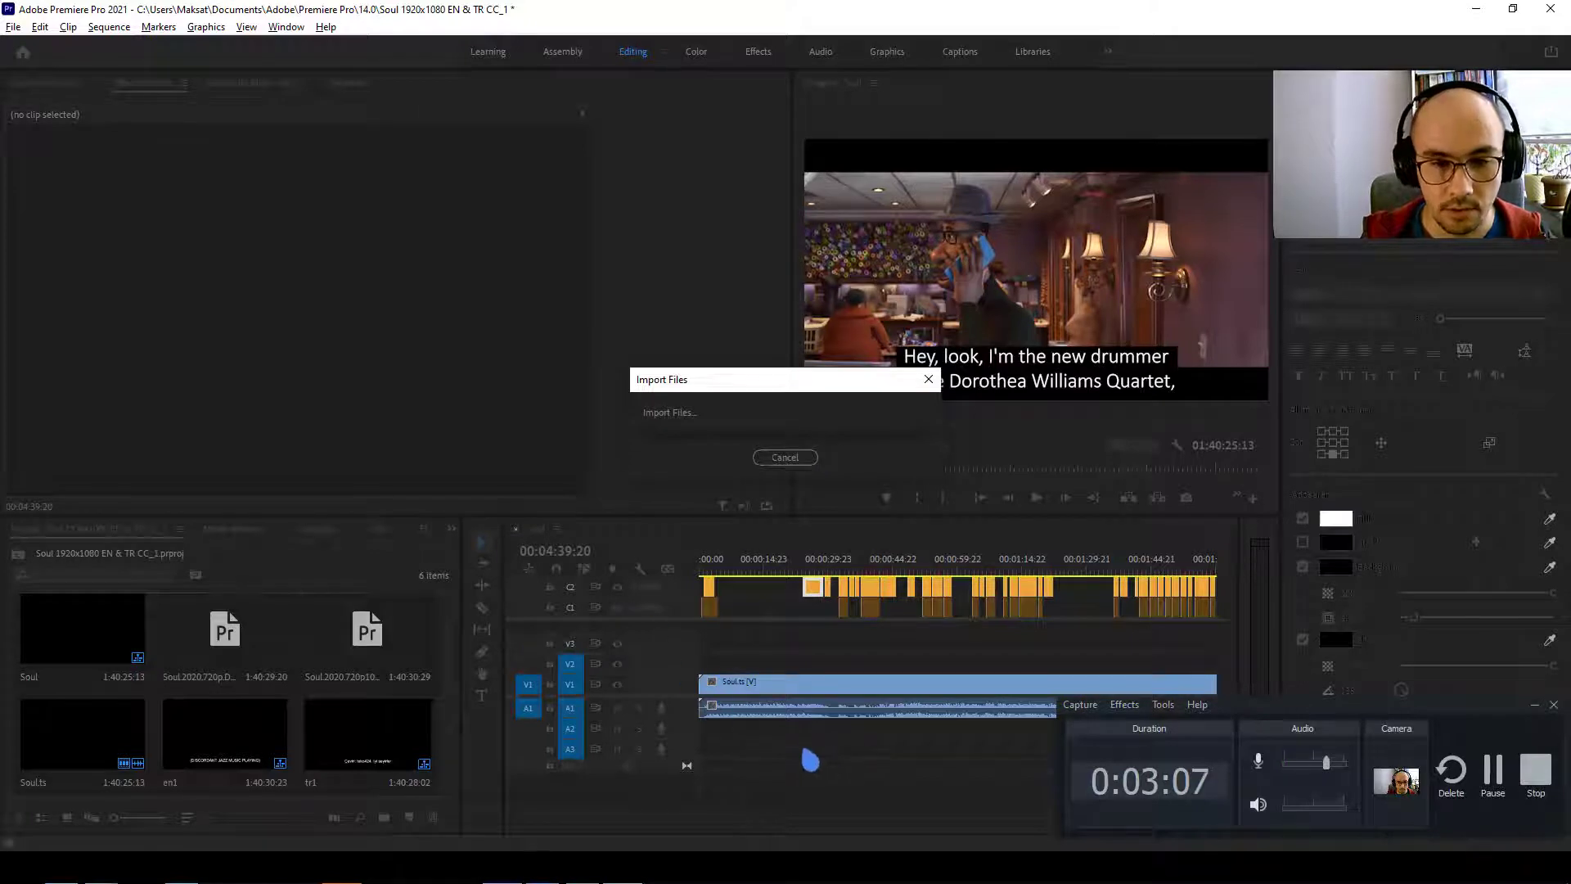
left_click(1553, 705)
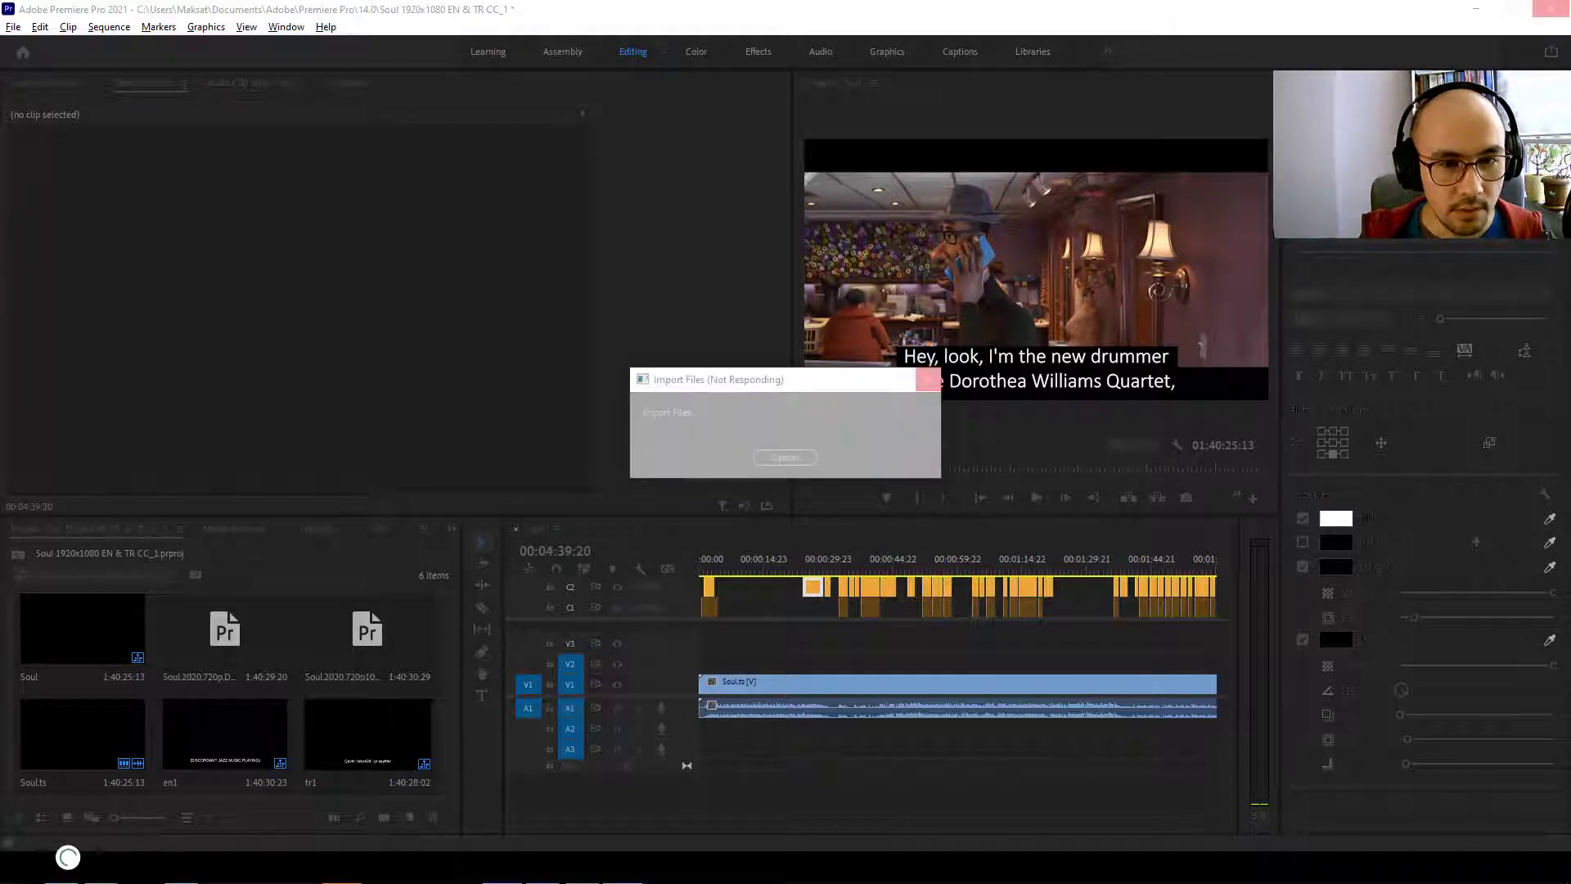
Scroll the Start menu app list to the M section and launch Microsoft Store.
key("super")
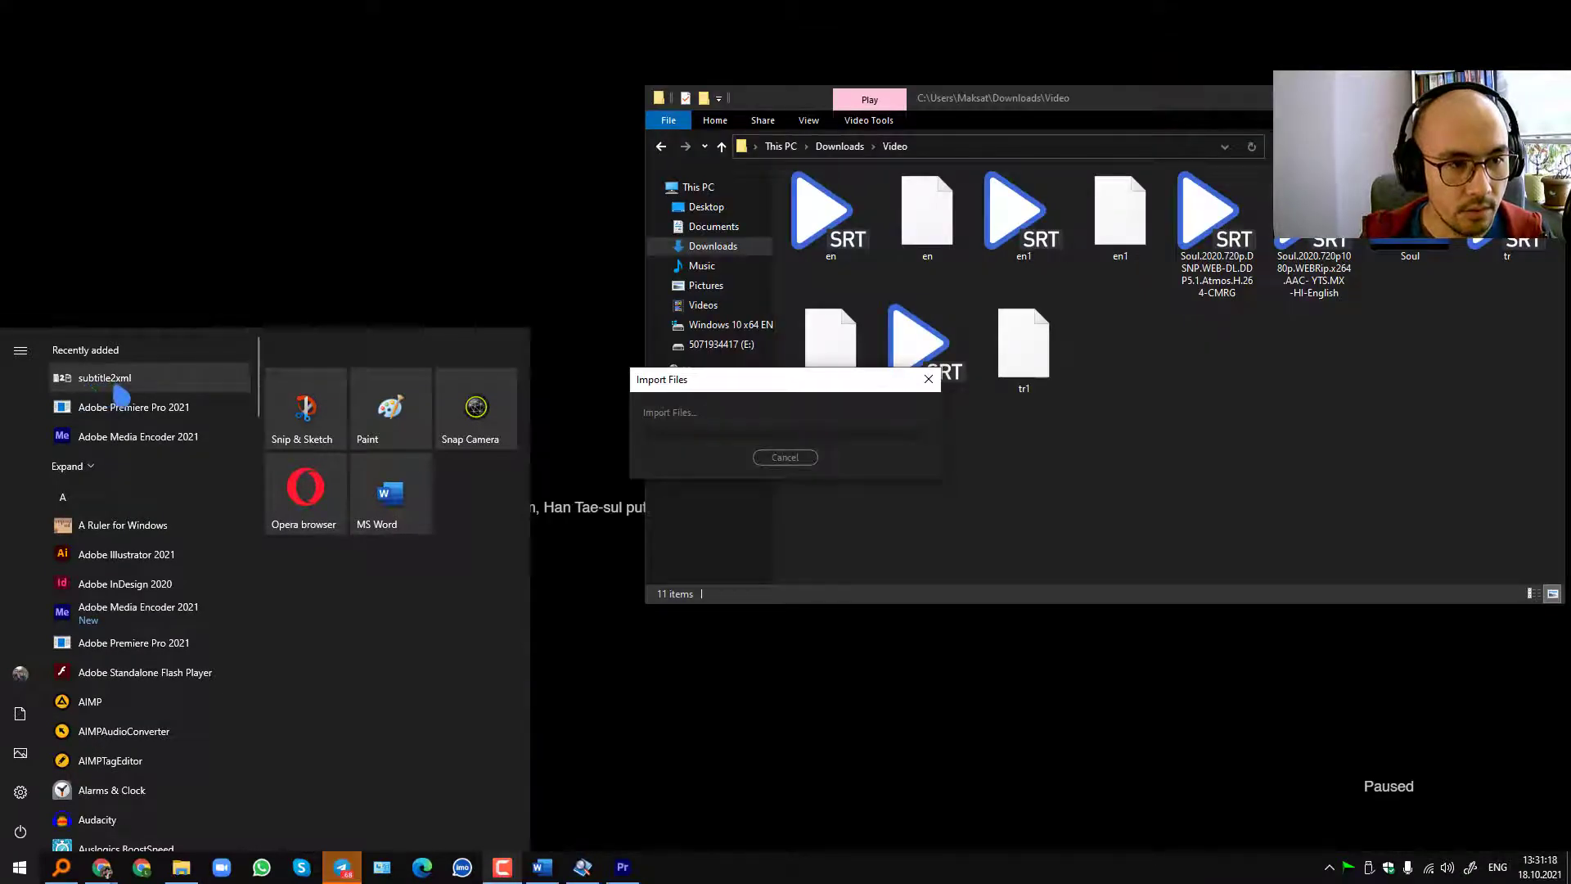
scroll(154, 671, "down", 2)
scroll(157, 627, "down", 2)
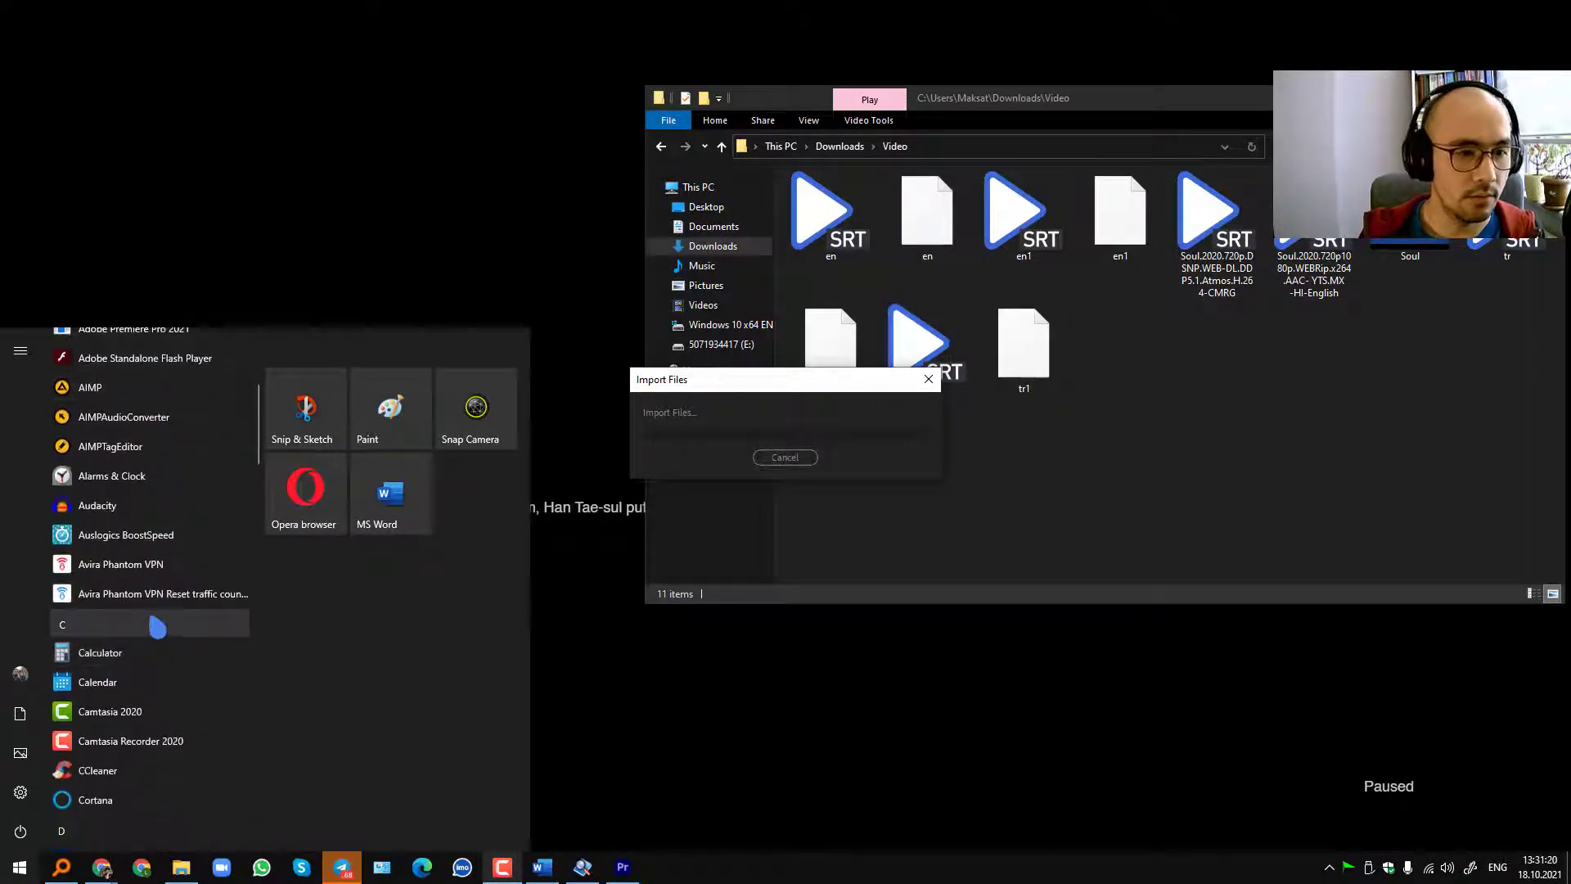
scroll(157, 627, "down", 2)
scroll(155, 625, "down", 1)
scroll(155, 626, "down", 2)
scroll(161, 631, "down", 1)
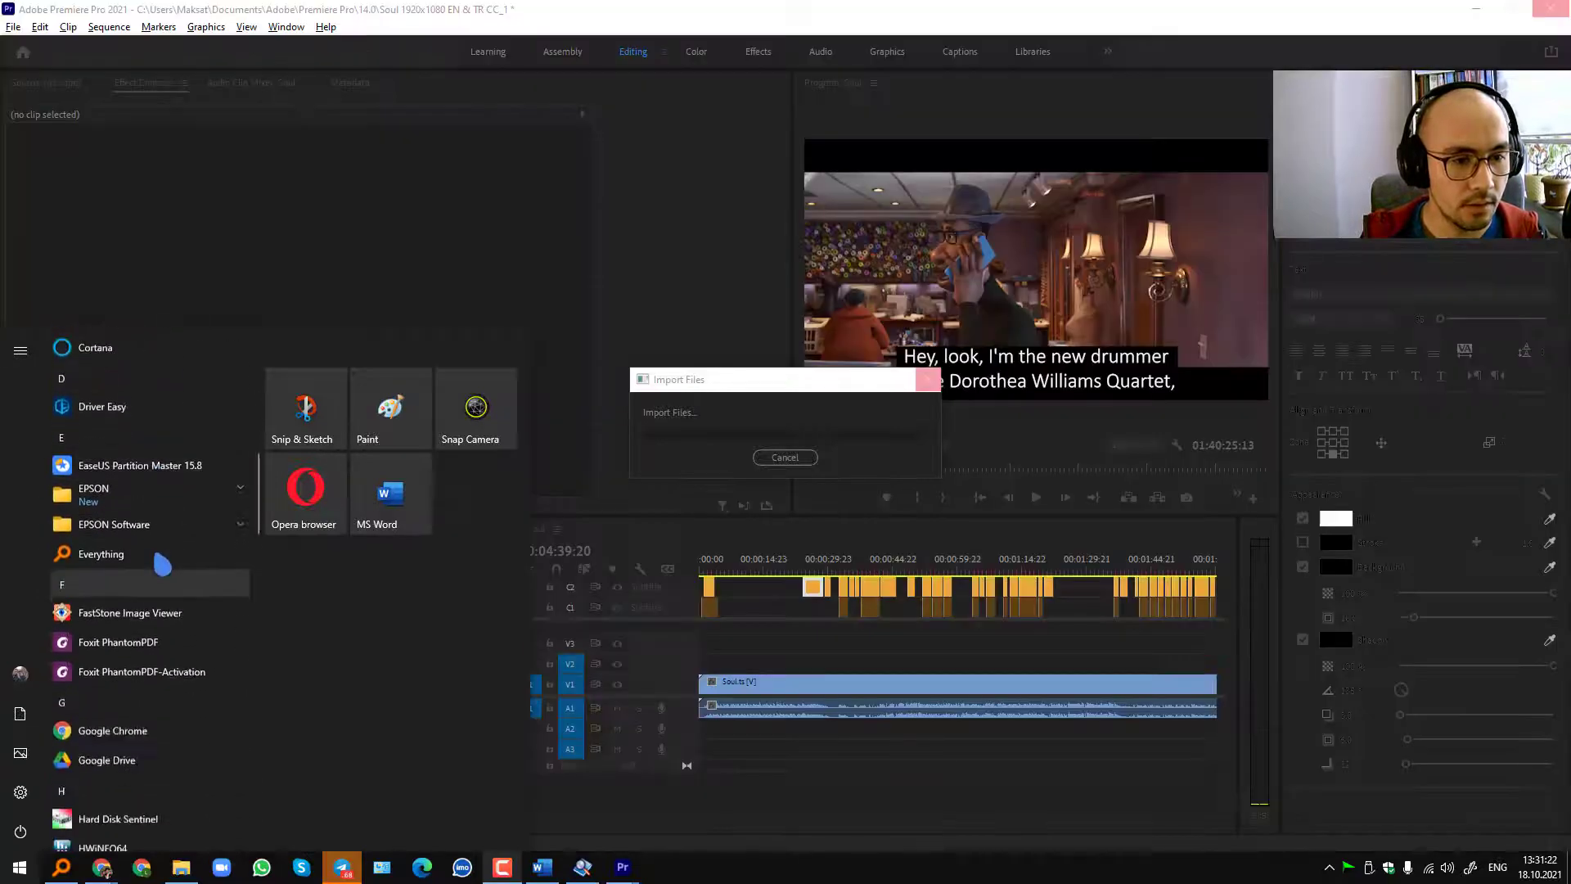
scroll(161, 638, "down", 2)
scroll(155, 671, "up", 2)
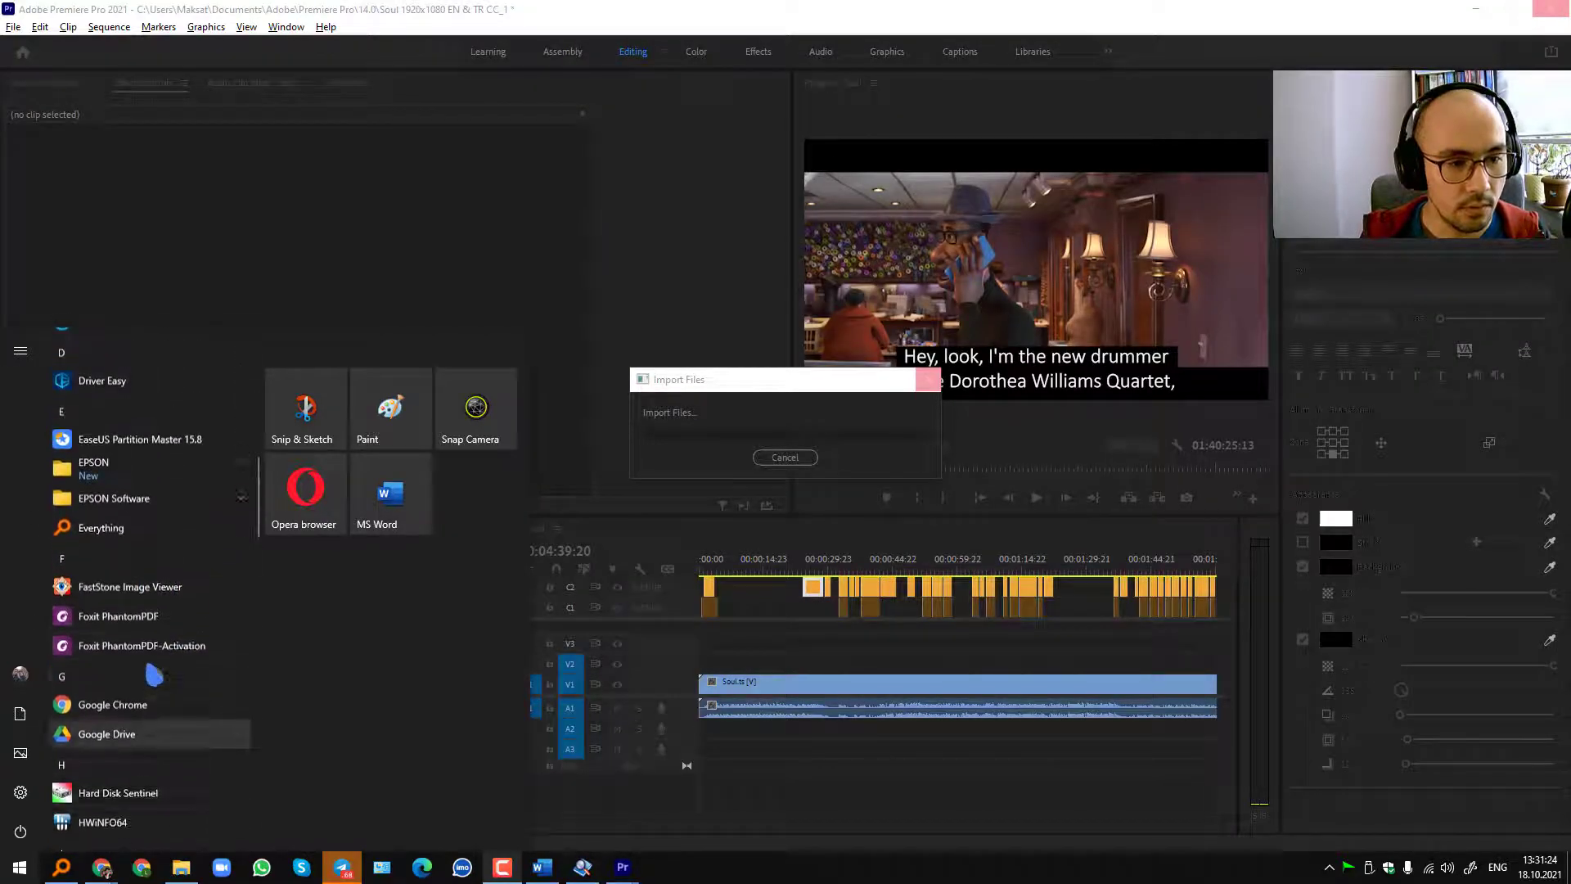
scroll(147, 673, "up", 3)
scroll(137, 630, "up", 3)
scroll(143, 634, "down", 5)
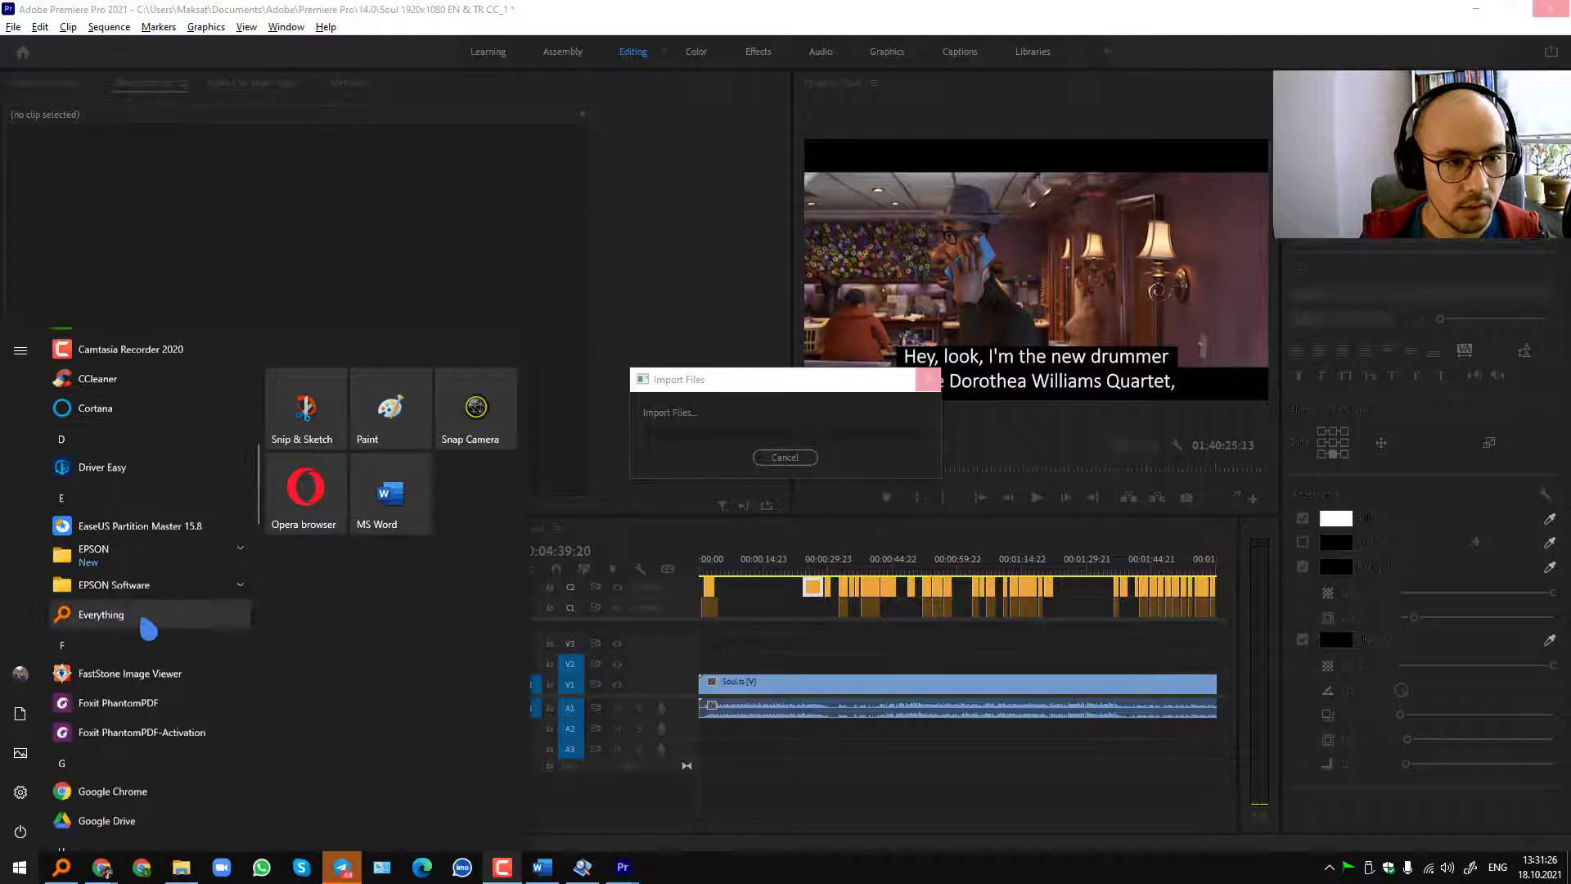
scroll(151, 626, "down", 3)
scroll(159, 572, "down", 1)
scroll(172, 524, "down", 2)
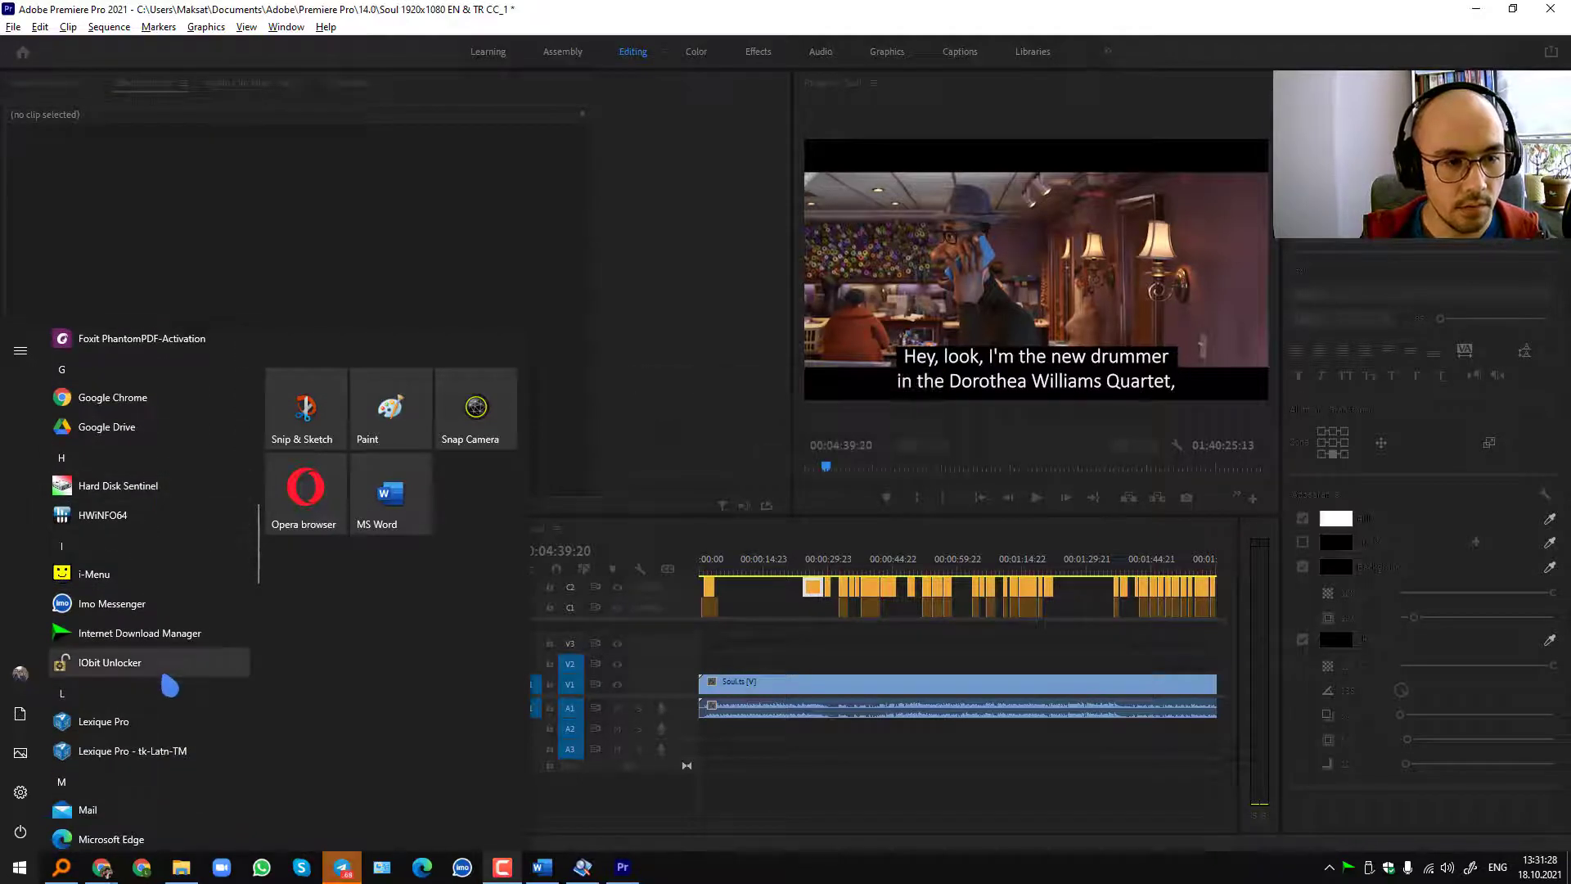
scroll(168, 687, "down", 3)
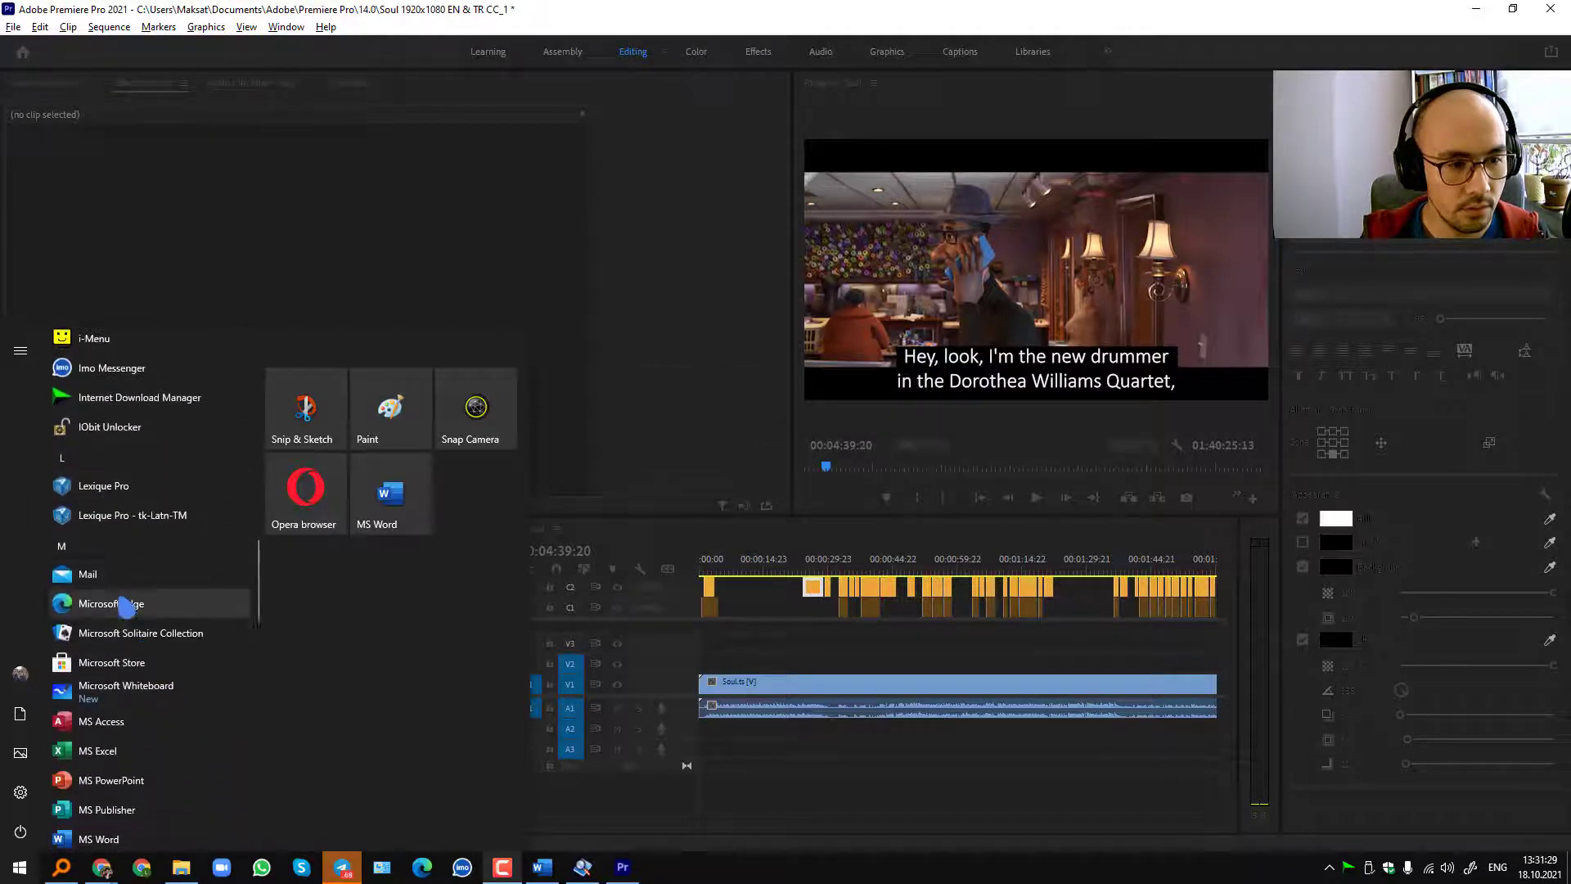
left_click(135, 662)
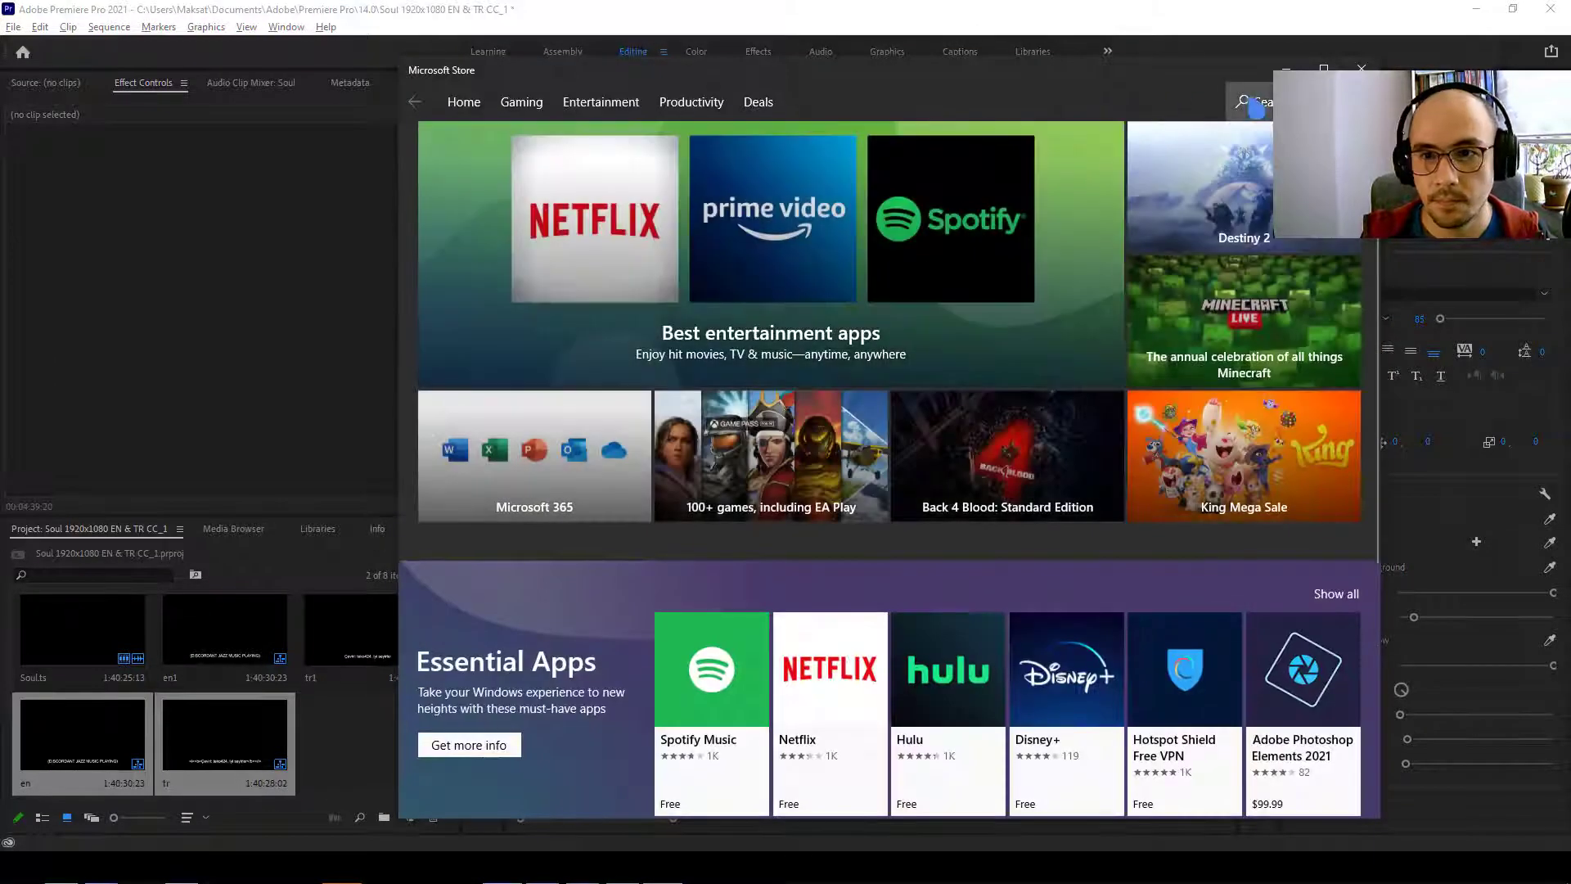
Search Microsoft Store for 'subtitle2xml' and open its app page from the suggestions.
left_click(1252, 105)
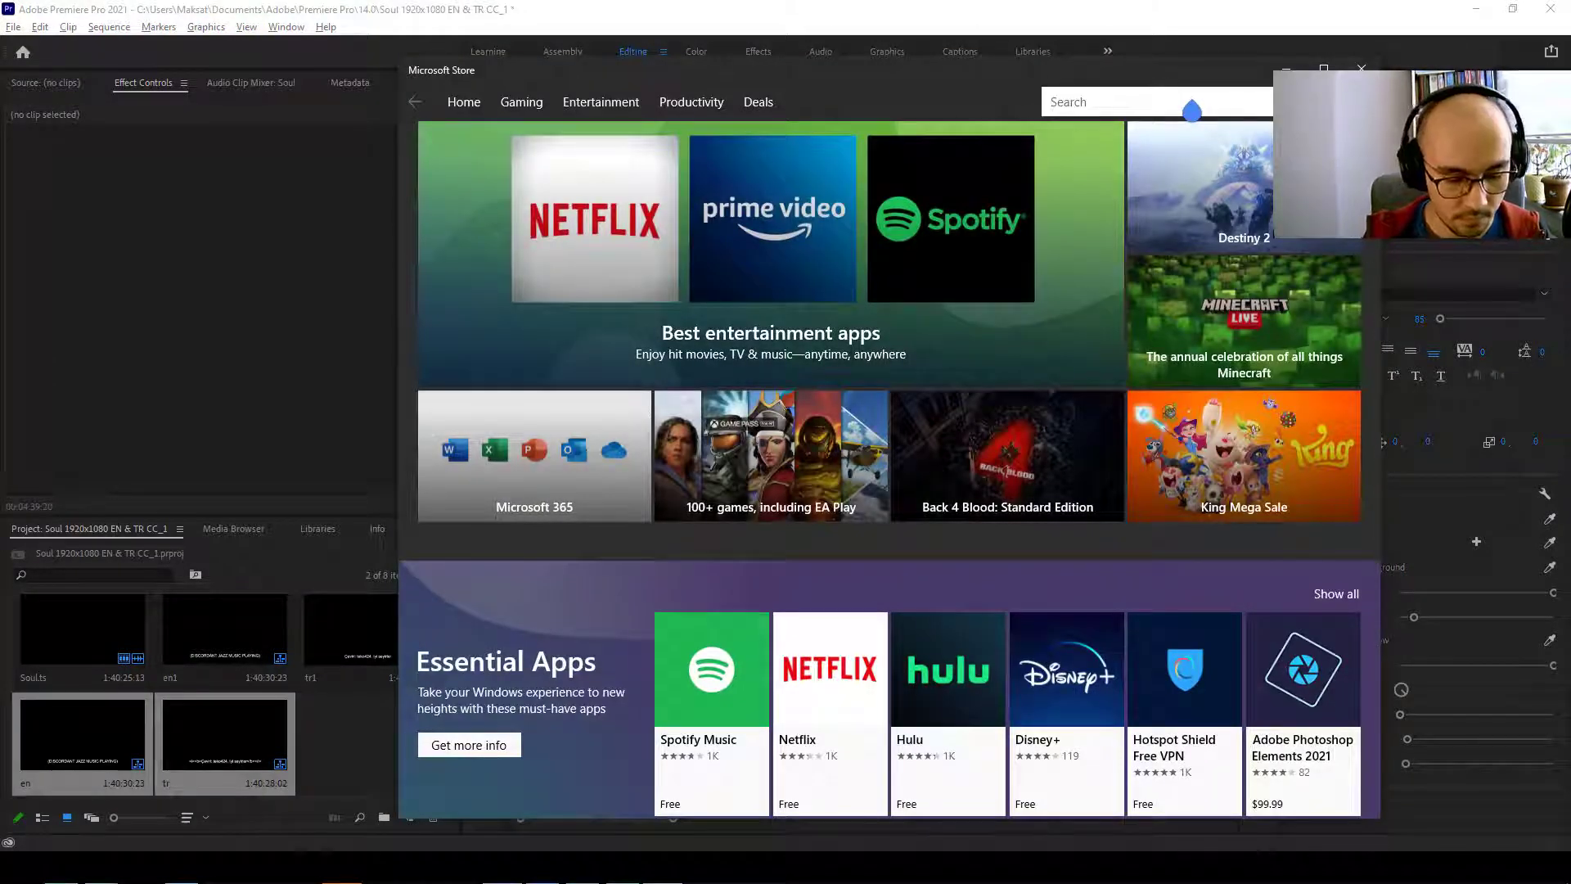
key("super")
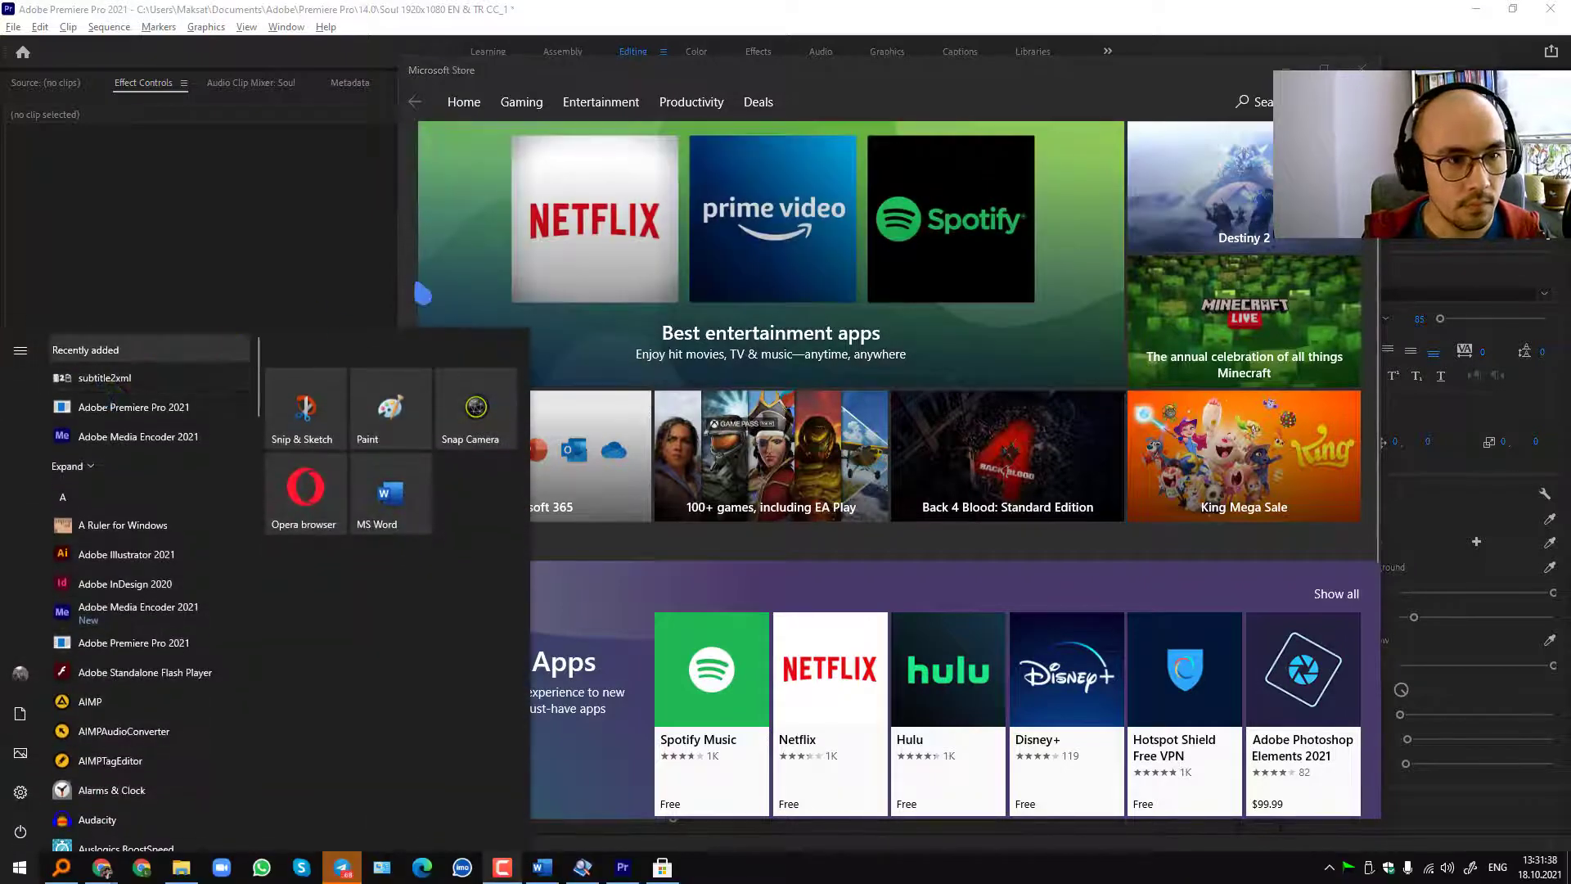
left_click(1252, 105)
type("s")
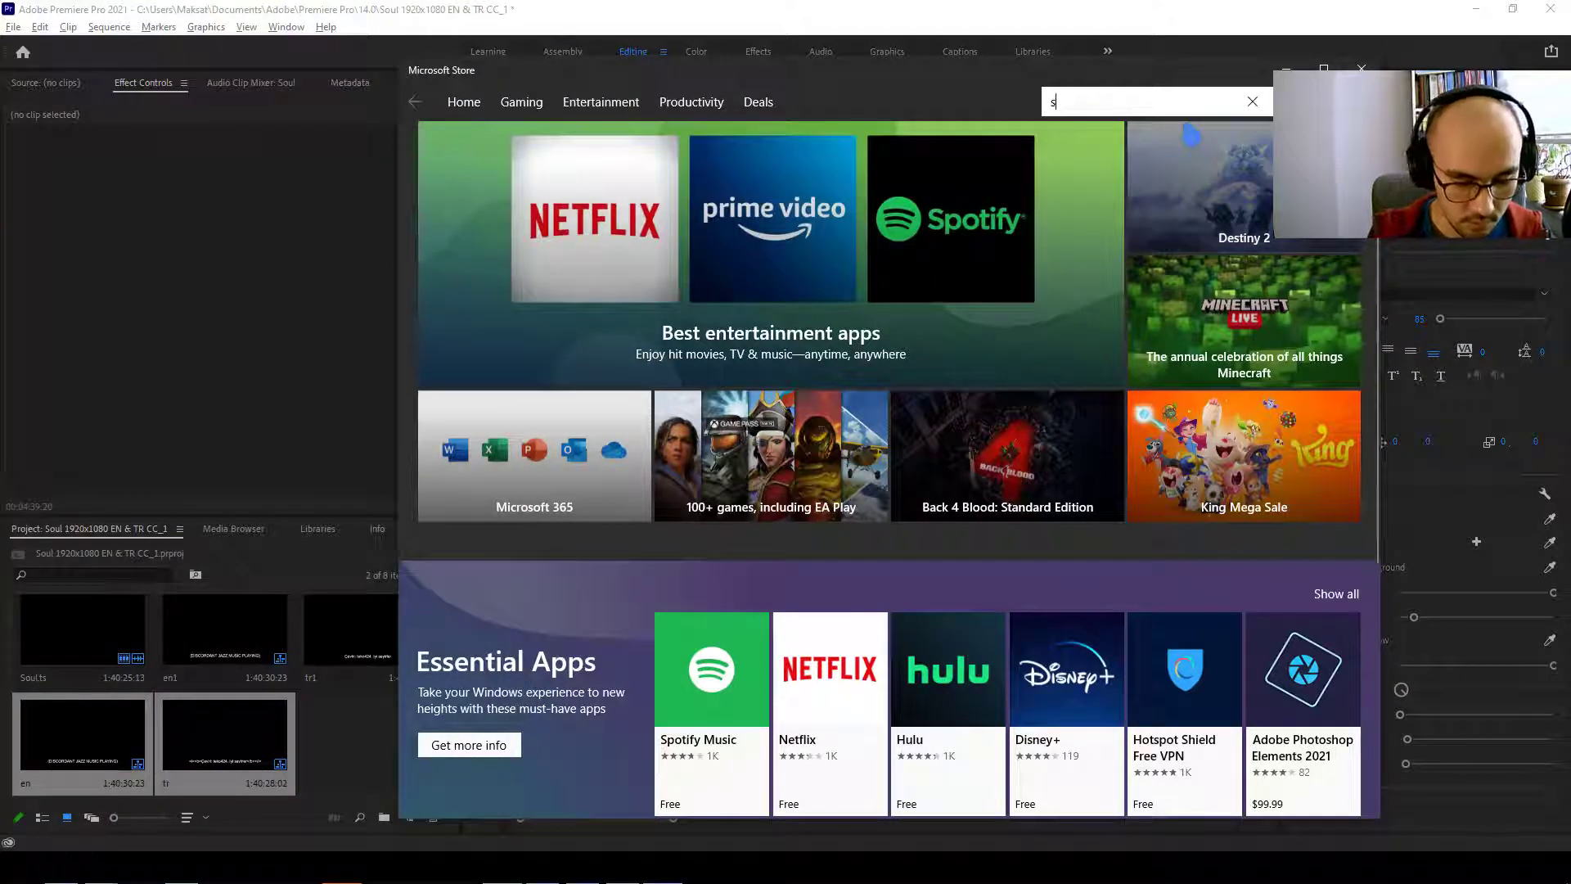
type("ubtitle2x")
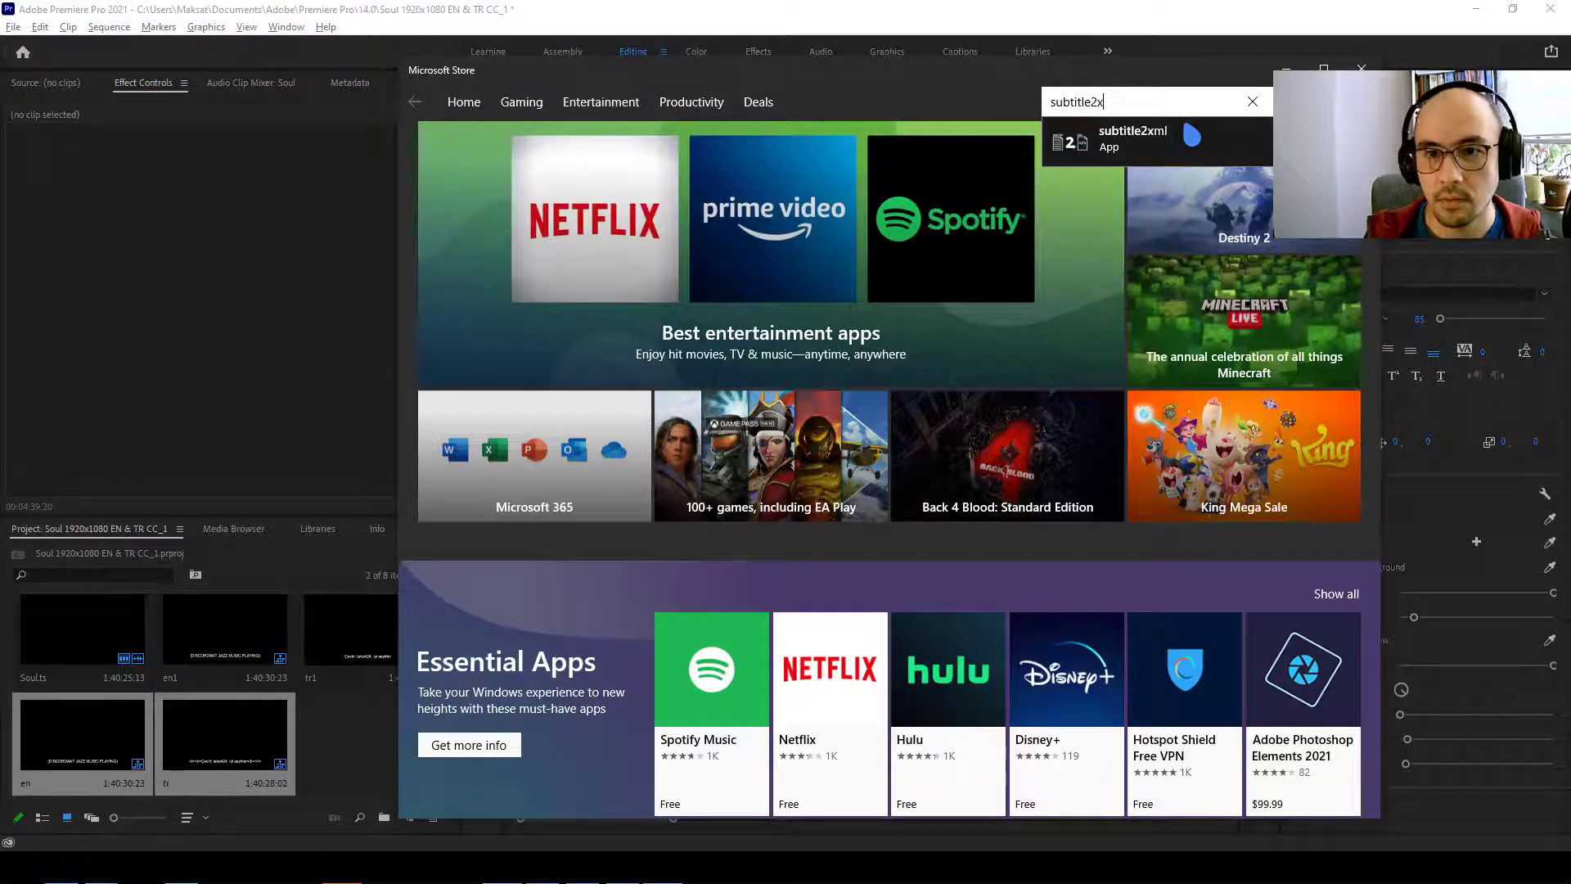
left_click(1179, 141)
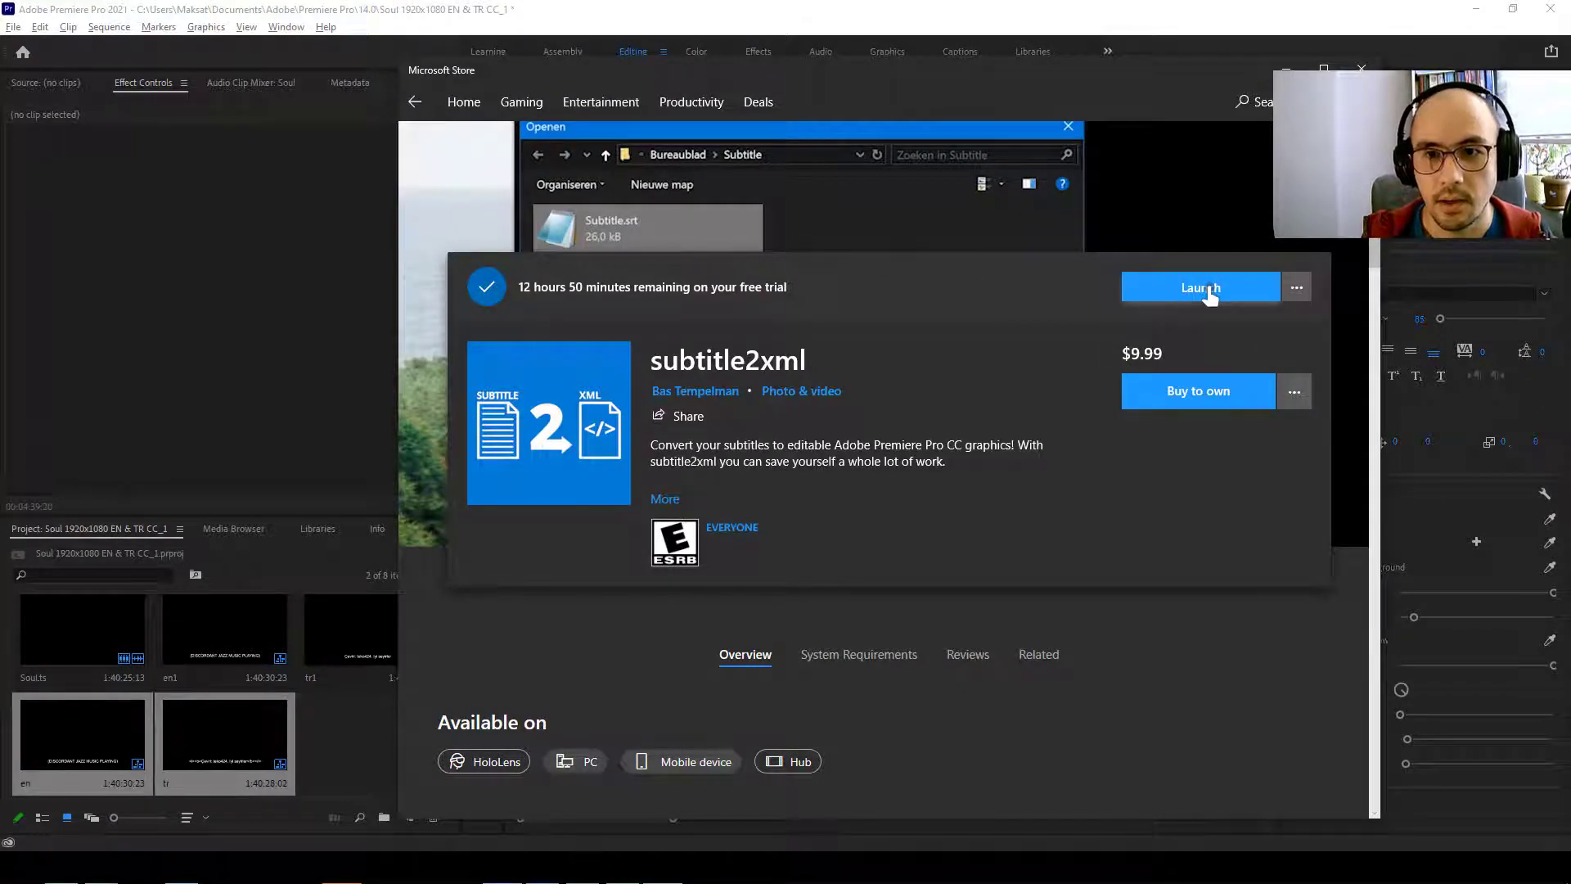
Launch subtitle2xml from its Store page, briefly opening and closing the Start menu.
left_click(1210, 290)
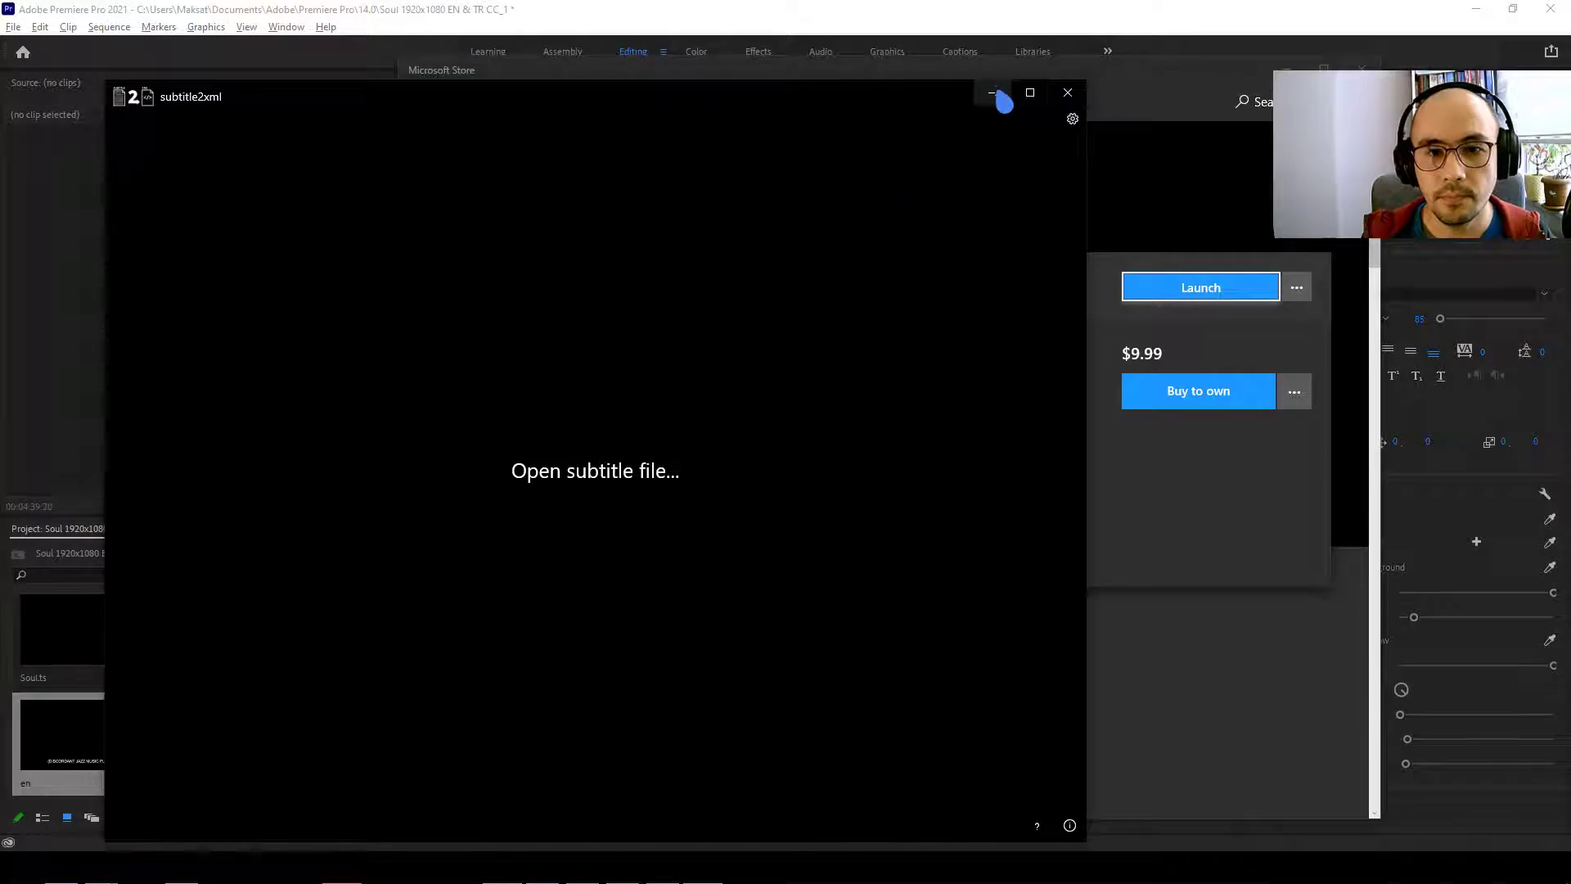
key("super")
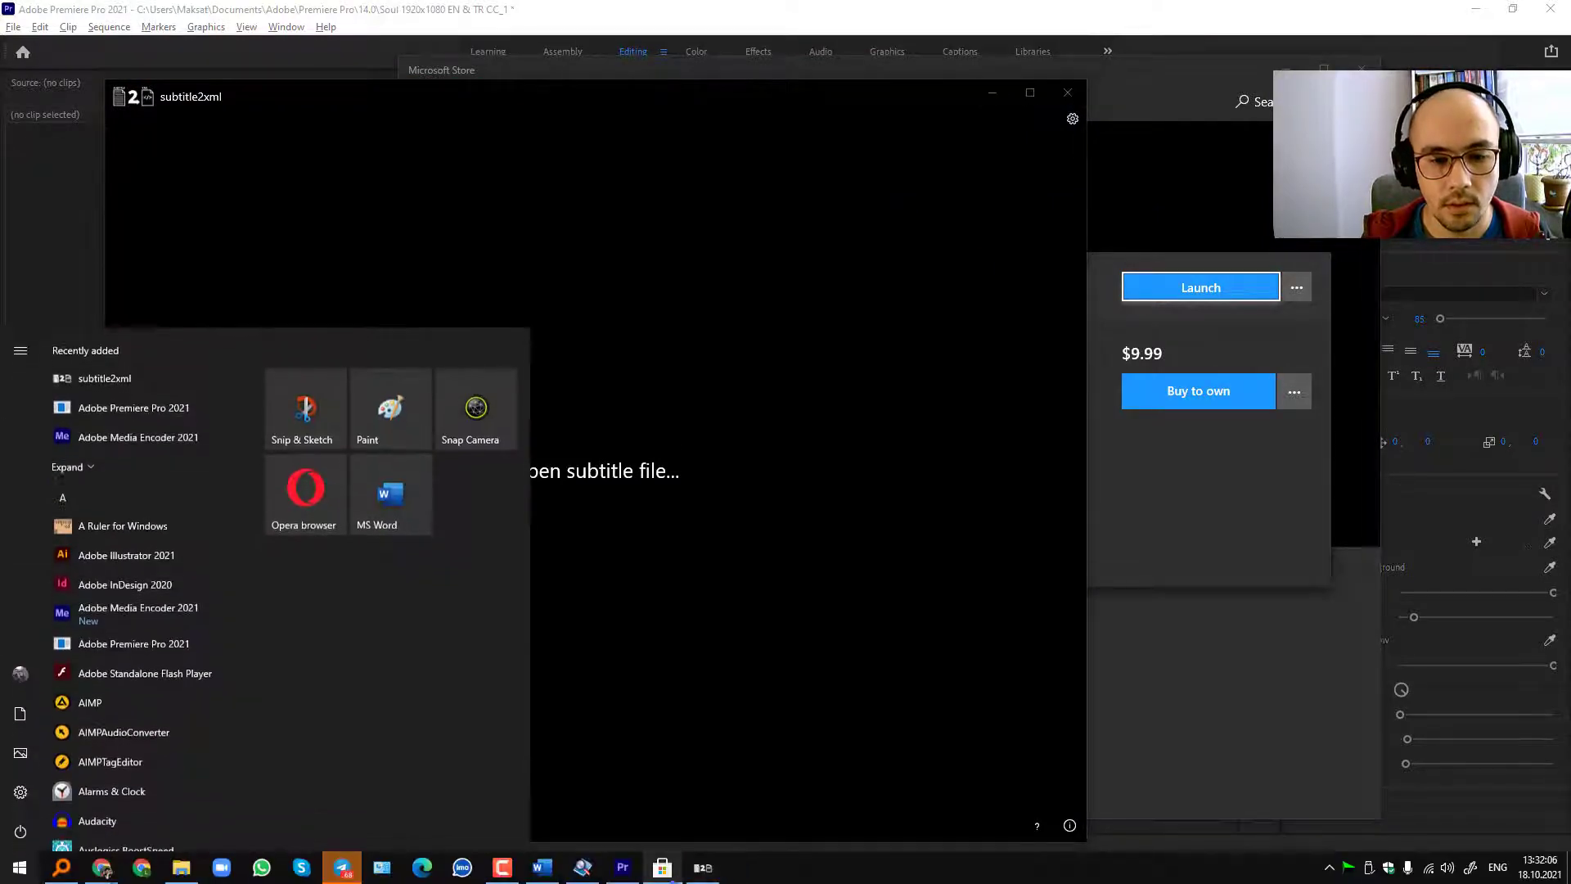
key("super")
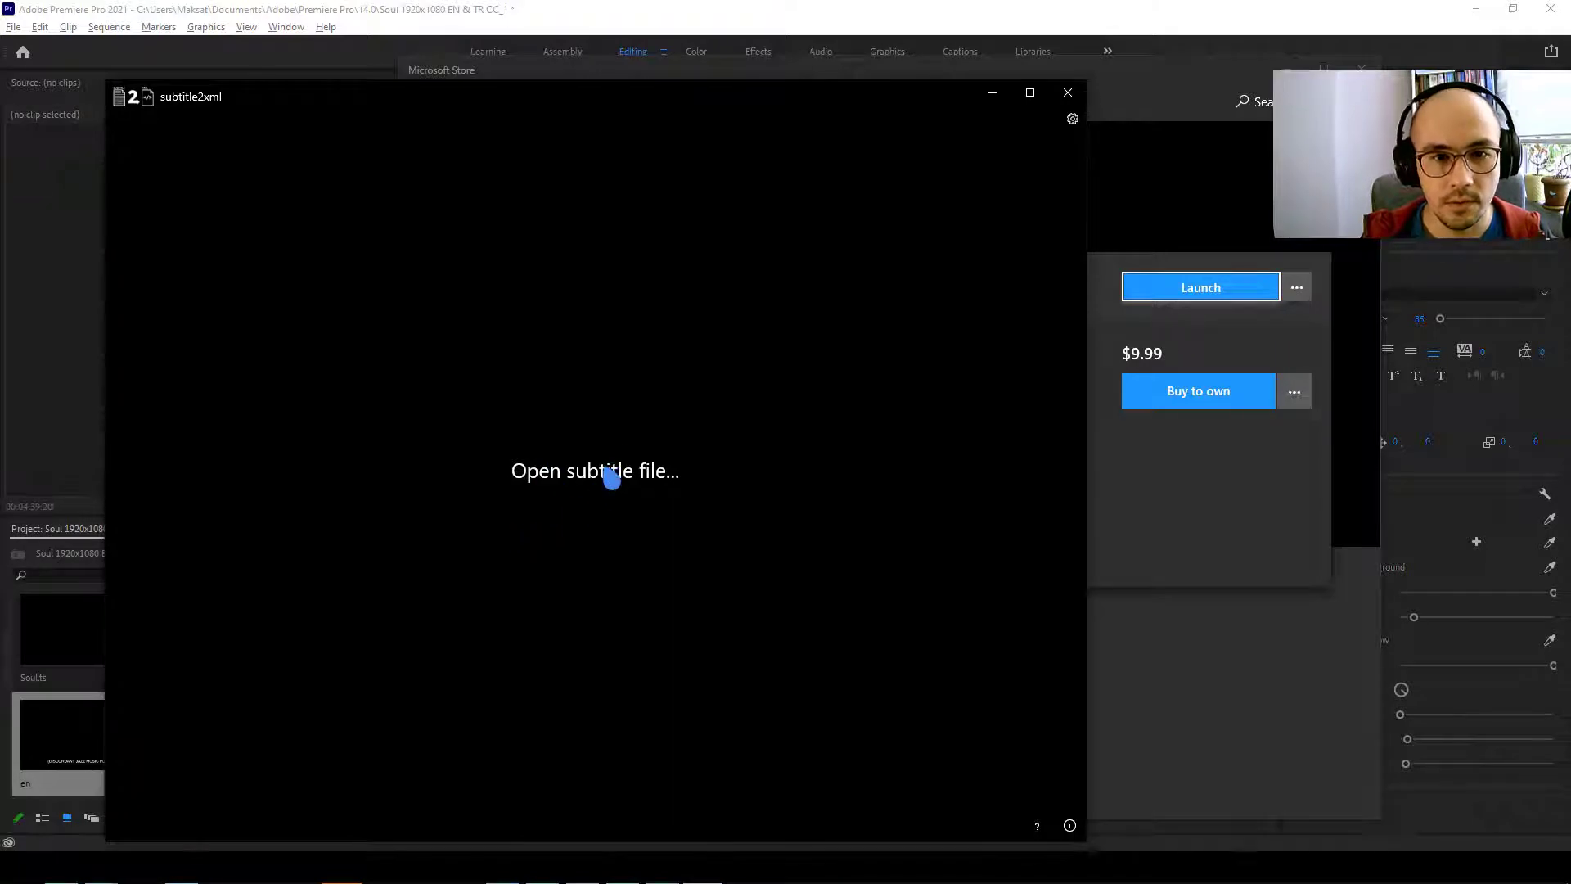
Try the en subtitle sequence on V2 above the film, then remove it from the timeline.
left_click(1031, 33)
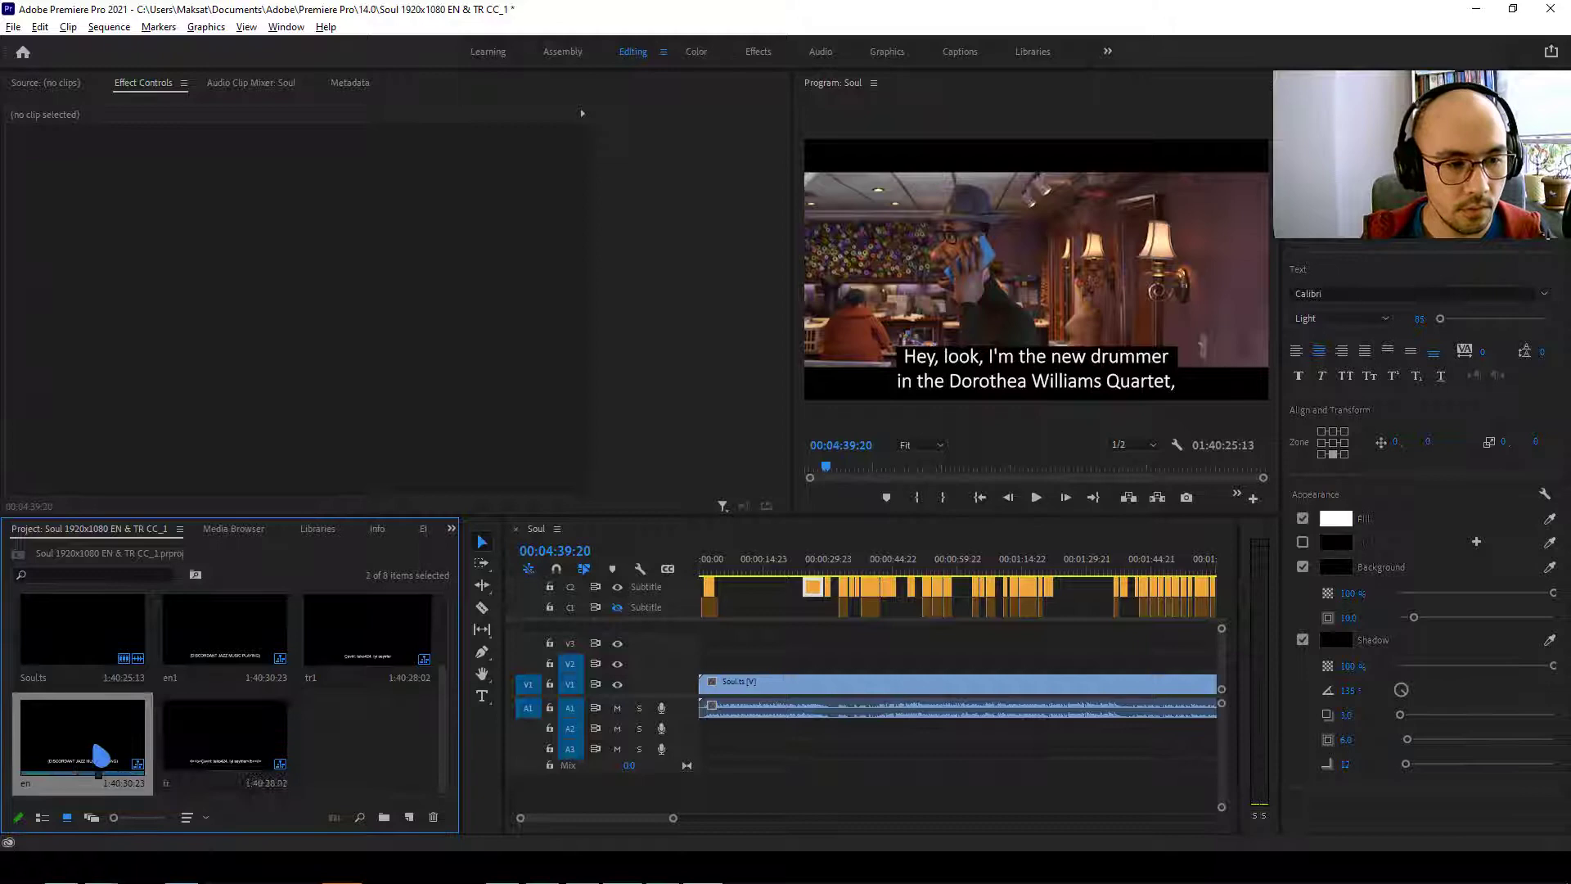
mouse_move(101, 753)
left_mouse_down()
mouse_move(731, 675)
mouse_move(671, 680)
left_mouse_up()
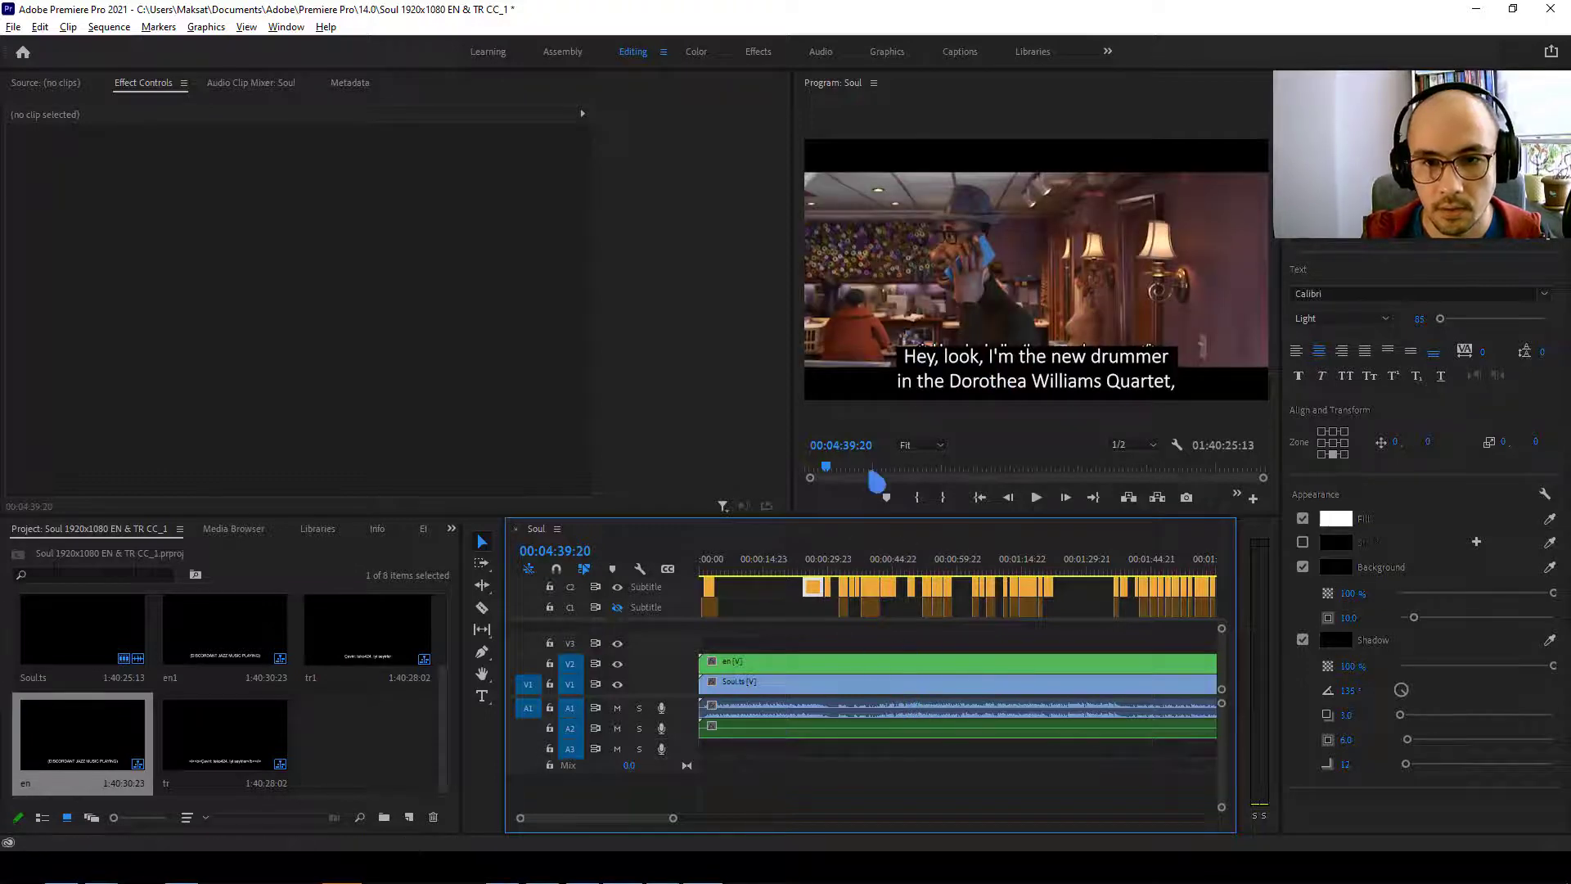
left_click(618, 606)
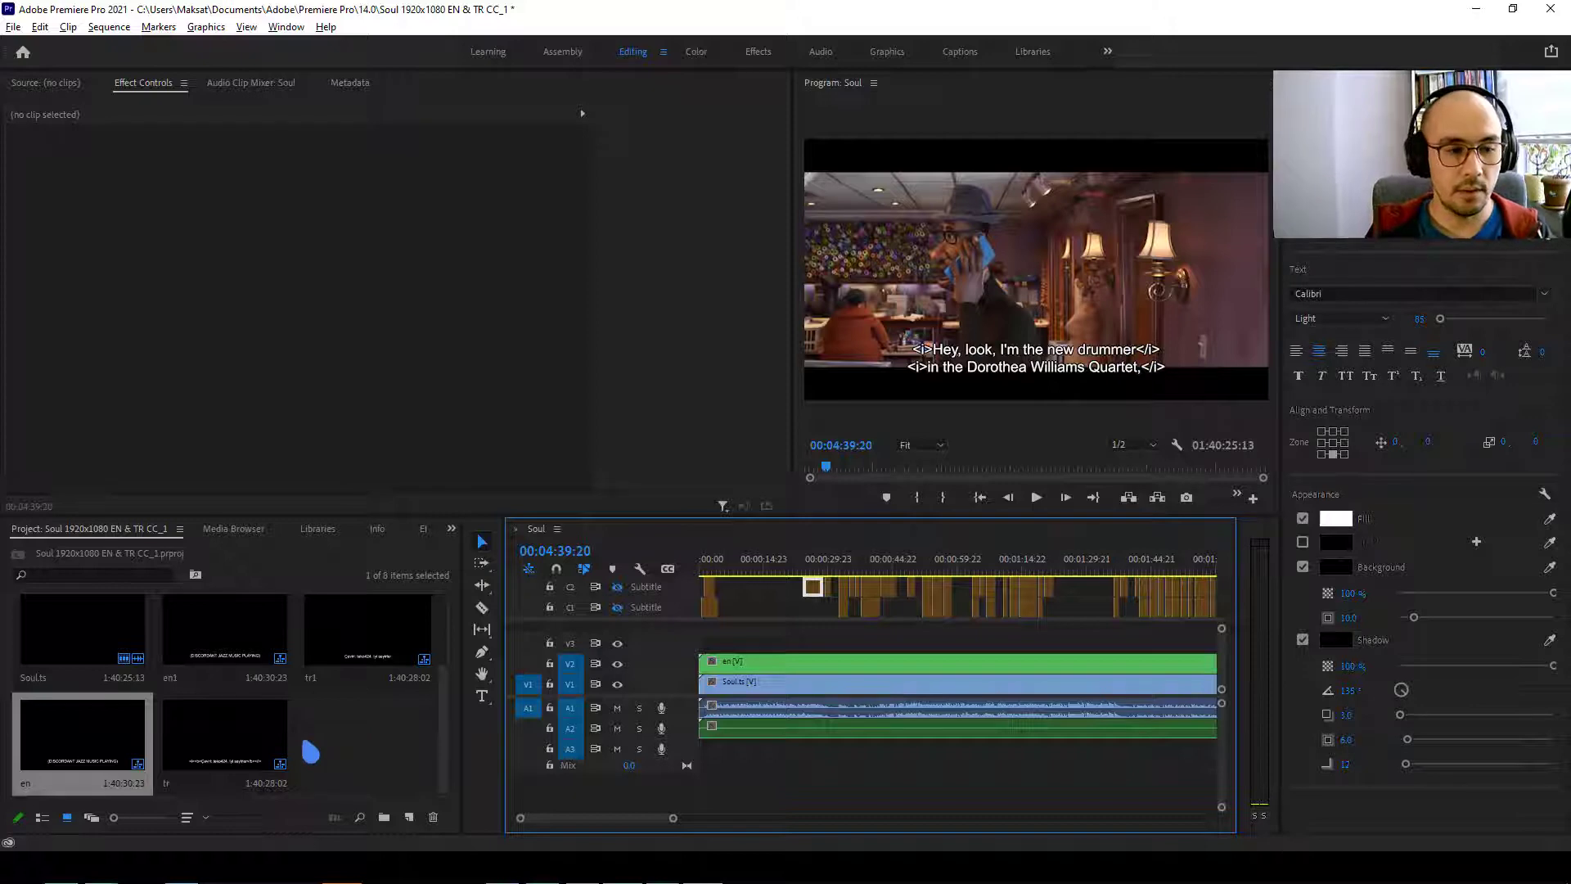
left_click(772, 671)
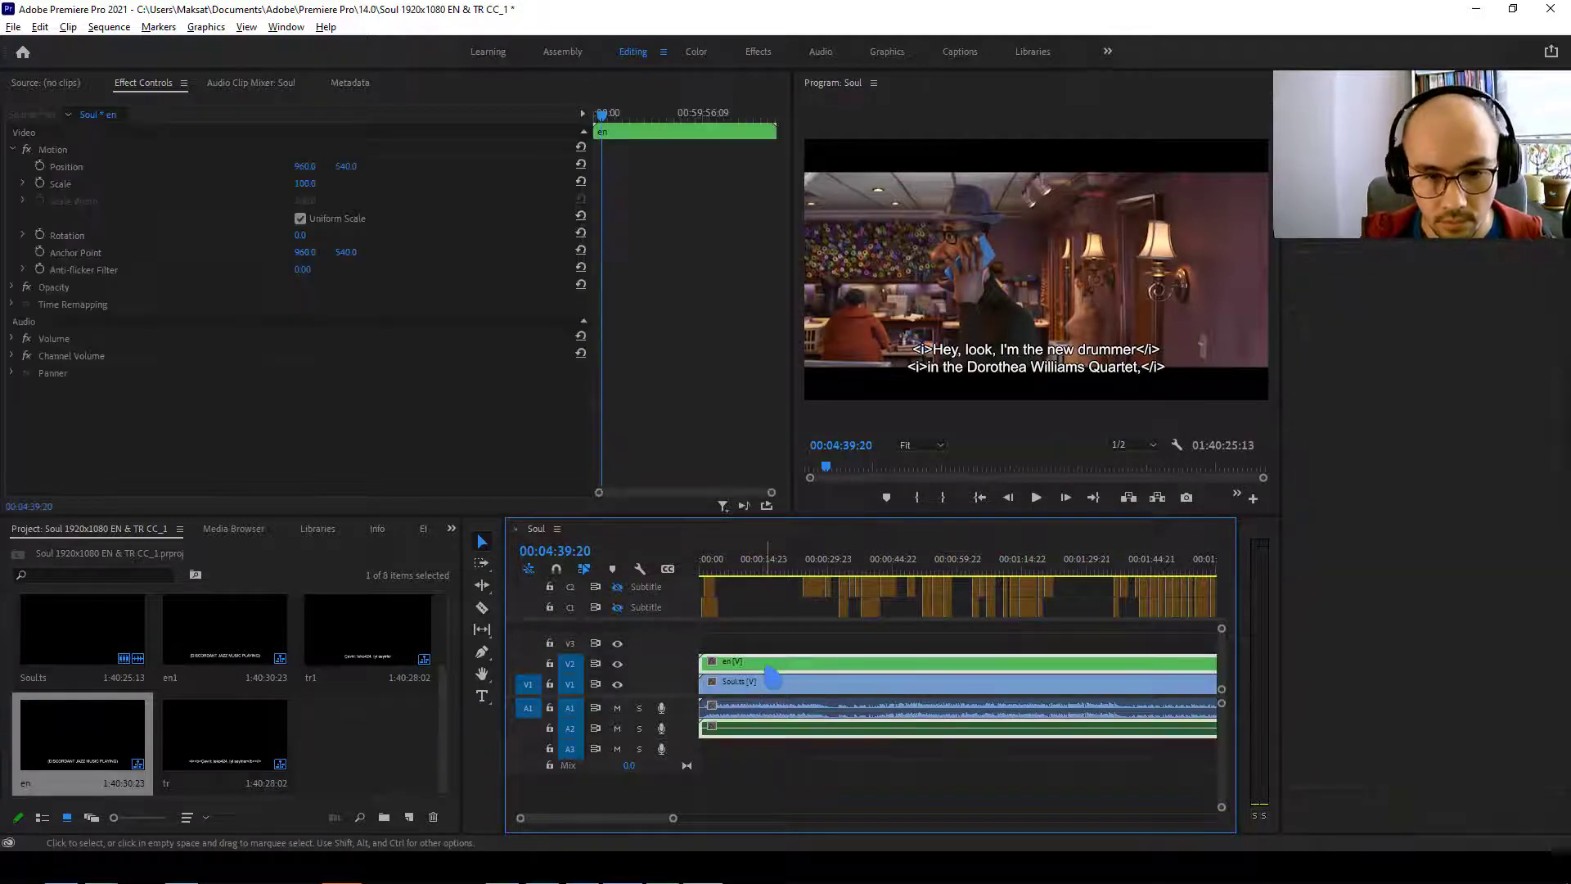
key("Delete")
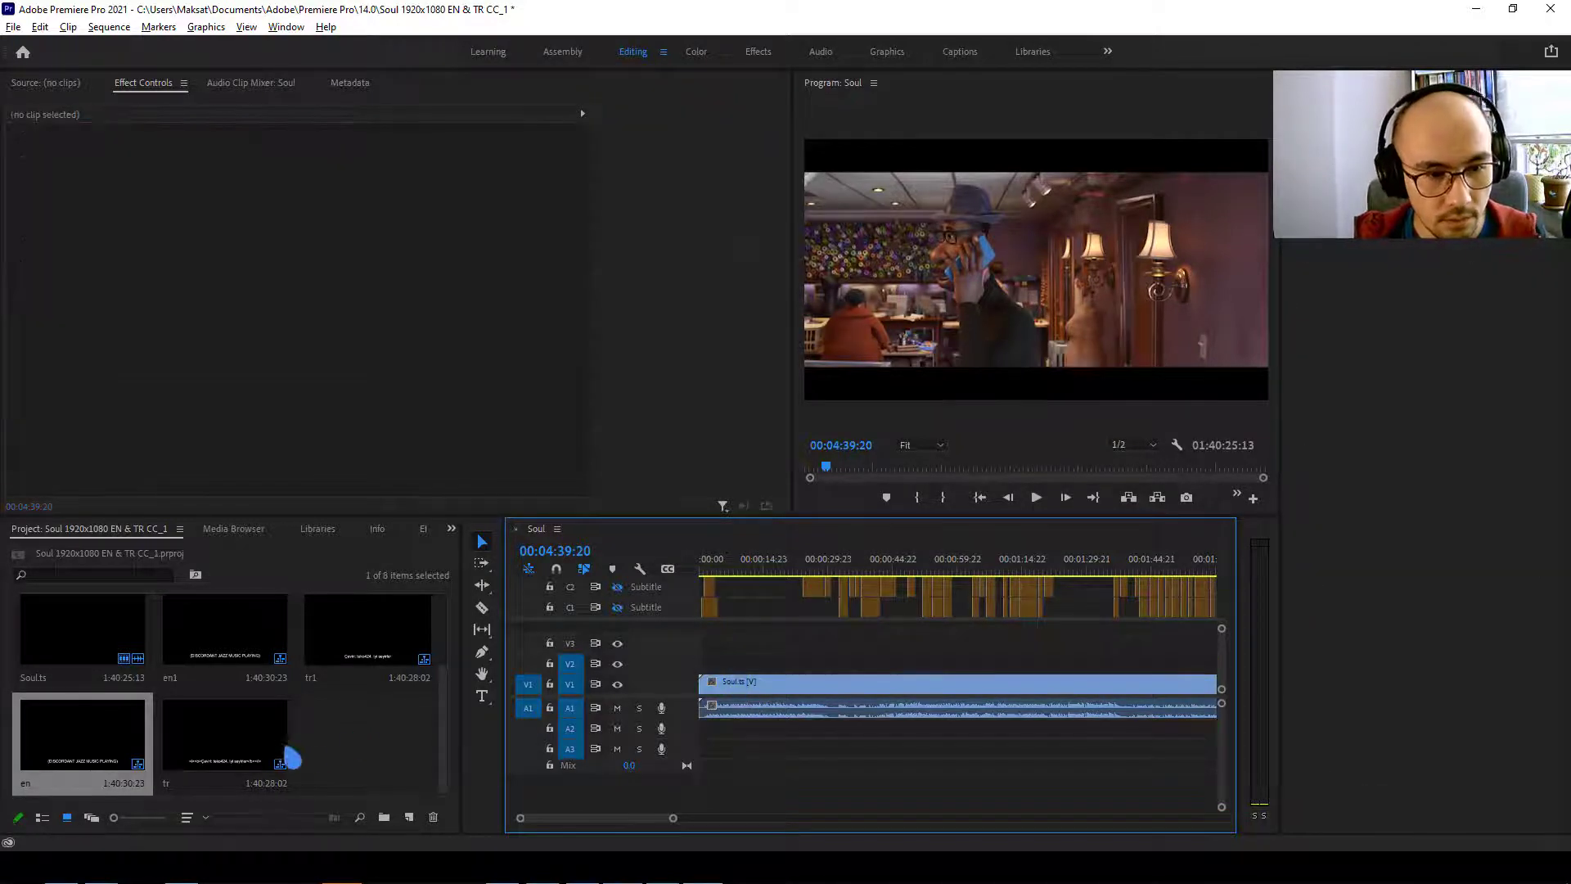
Delete the en and tr items from the Project panel.
left_click(236, 750, "ctrl")
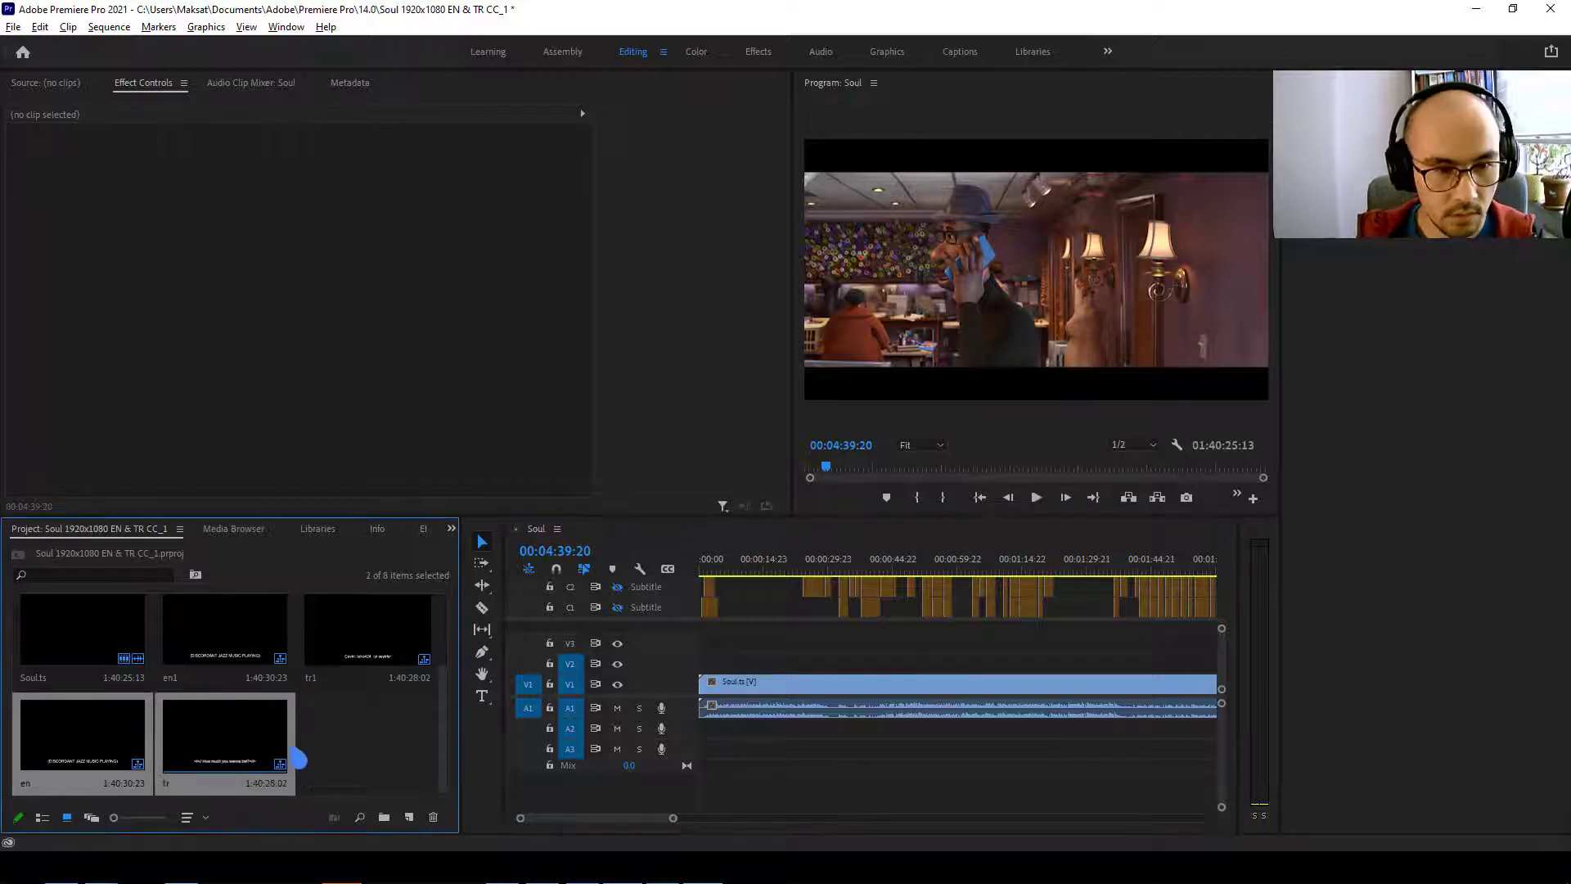
key("Delete")
left_click(233, 733)
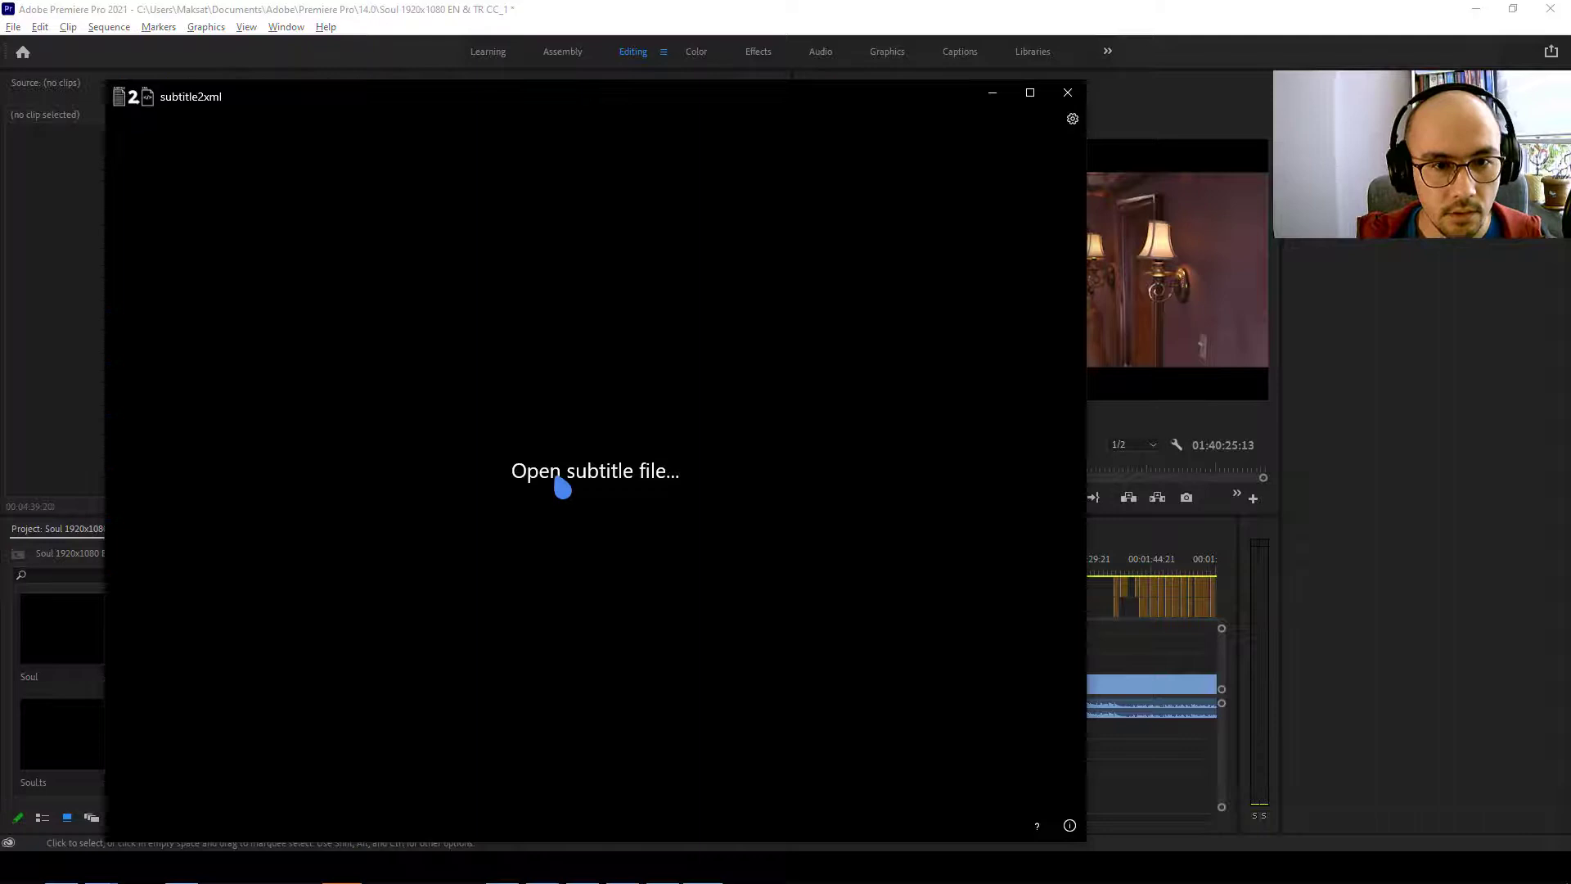
Open the English Soul SRT file in subtitle2xml.
left_click(632, 485)
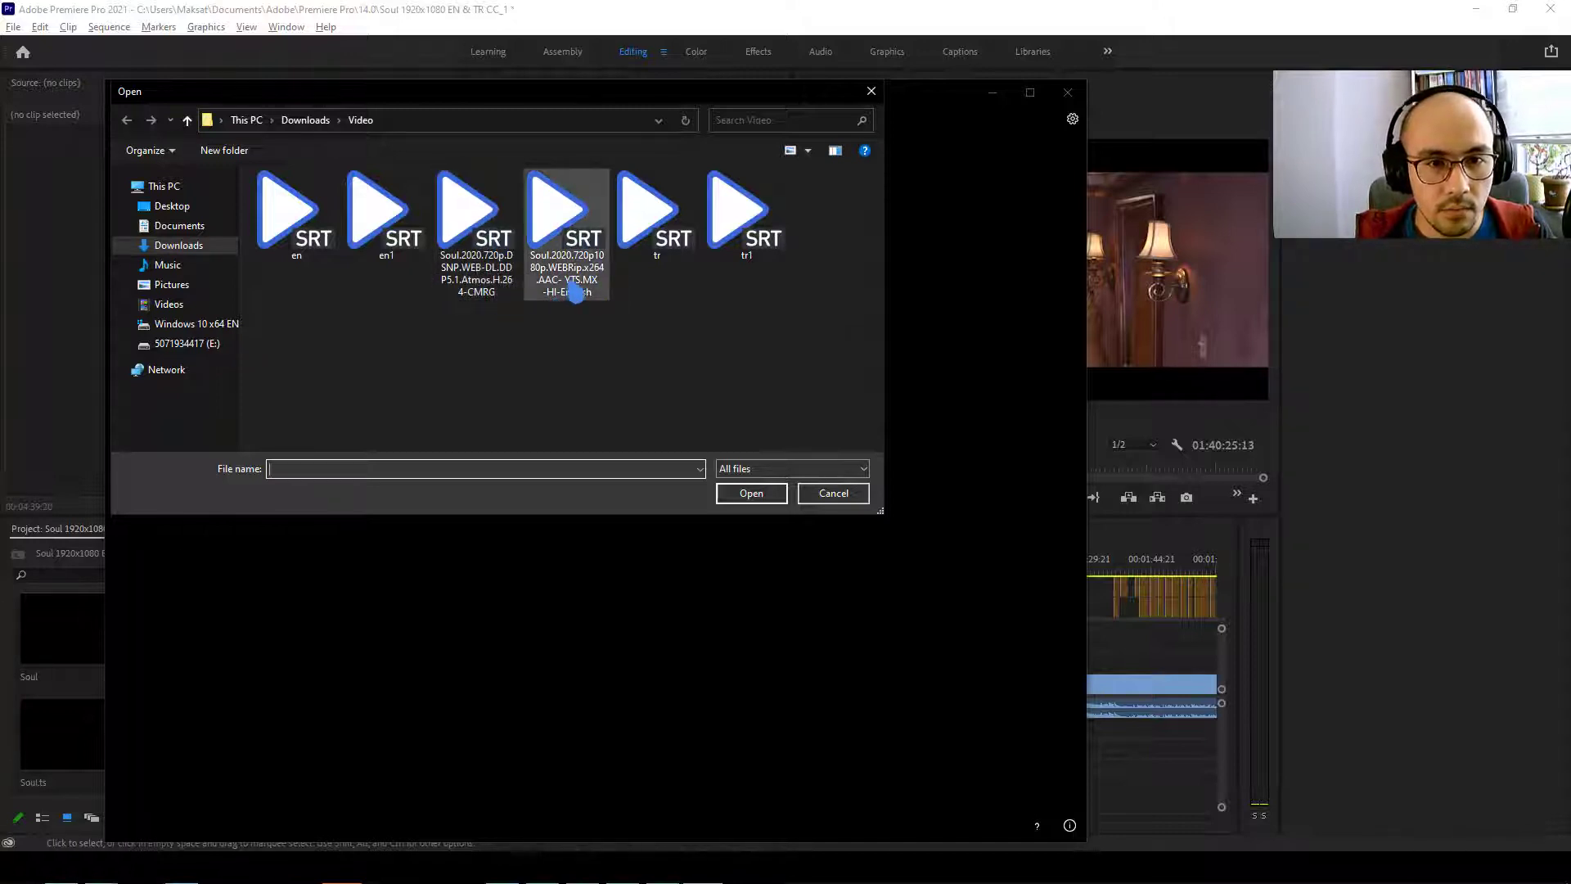
left_click(577, 286)
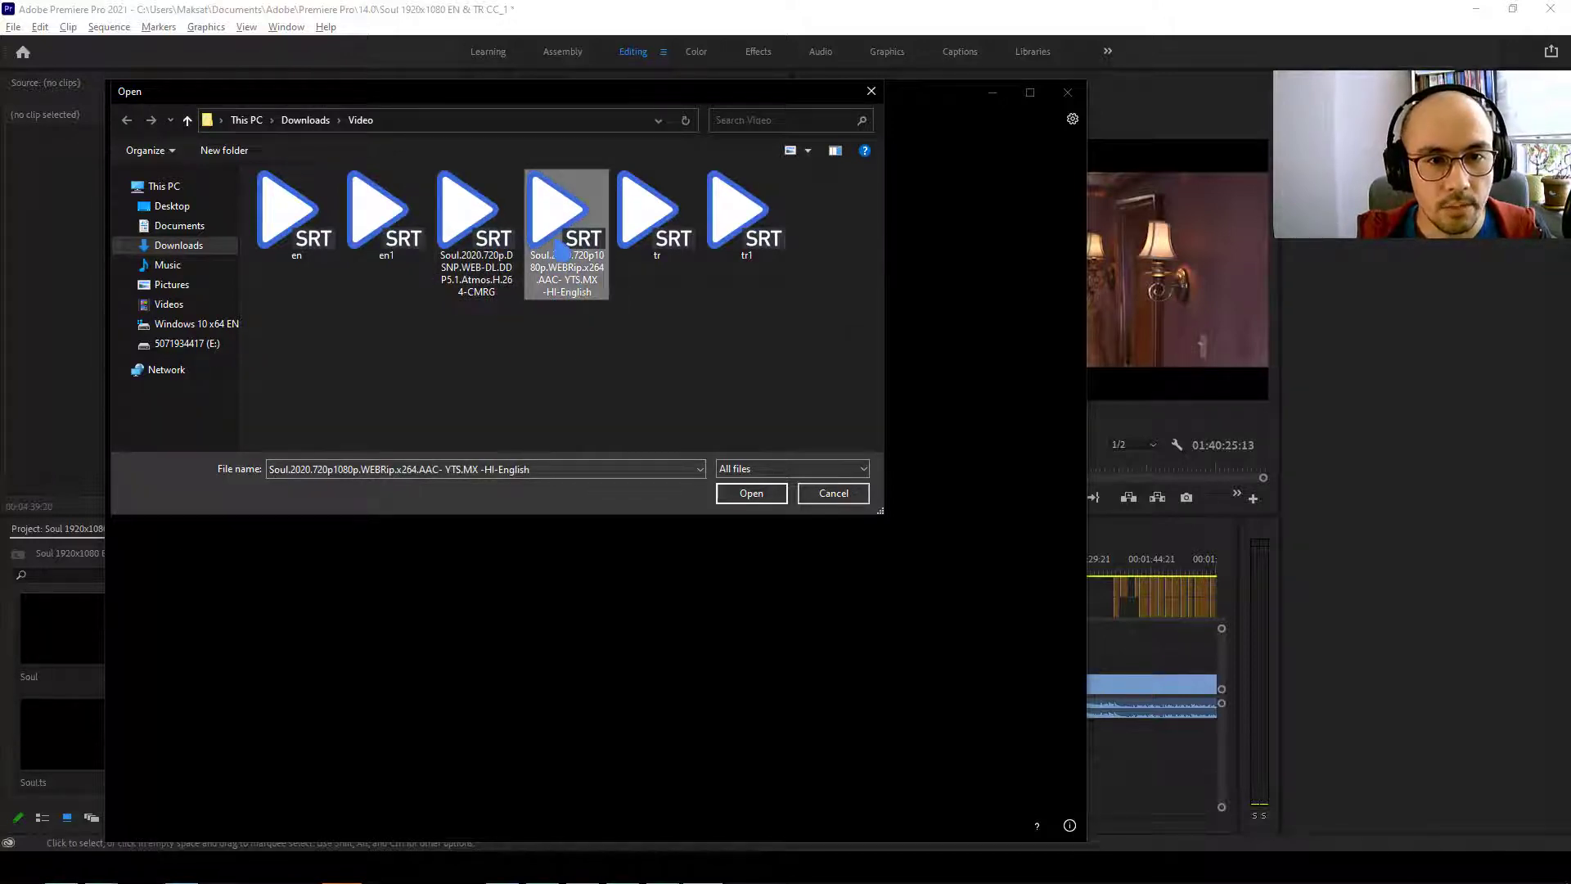
double_click(562, 251)
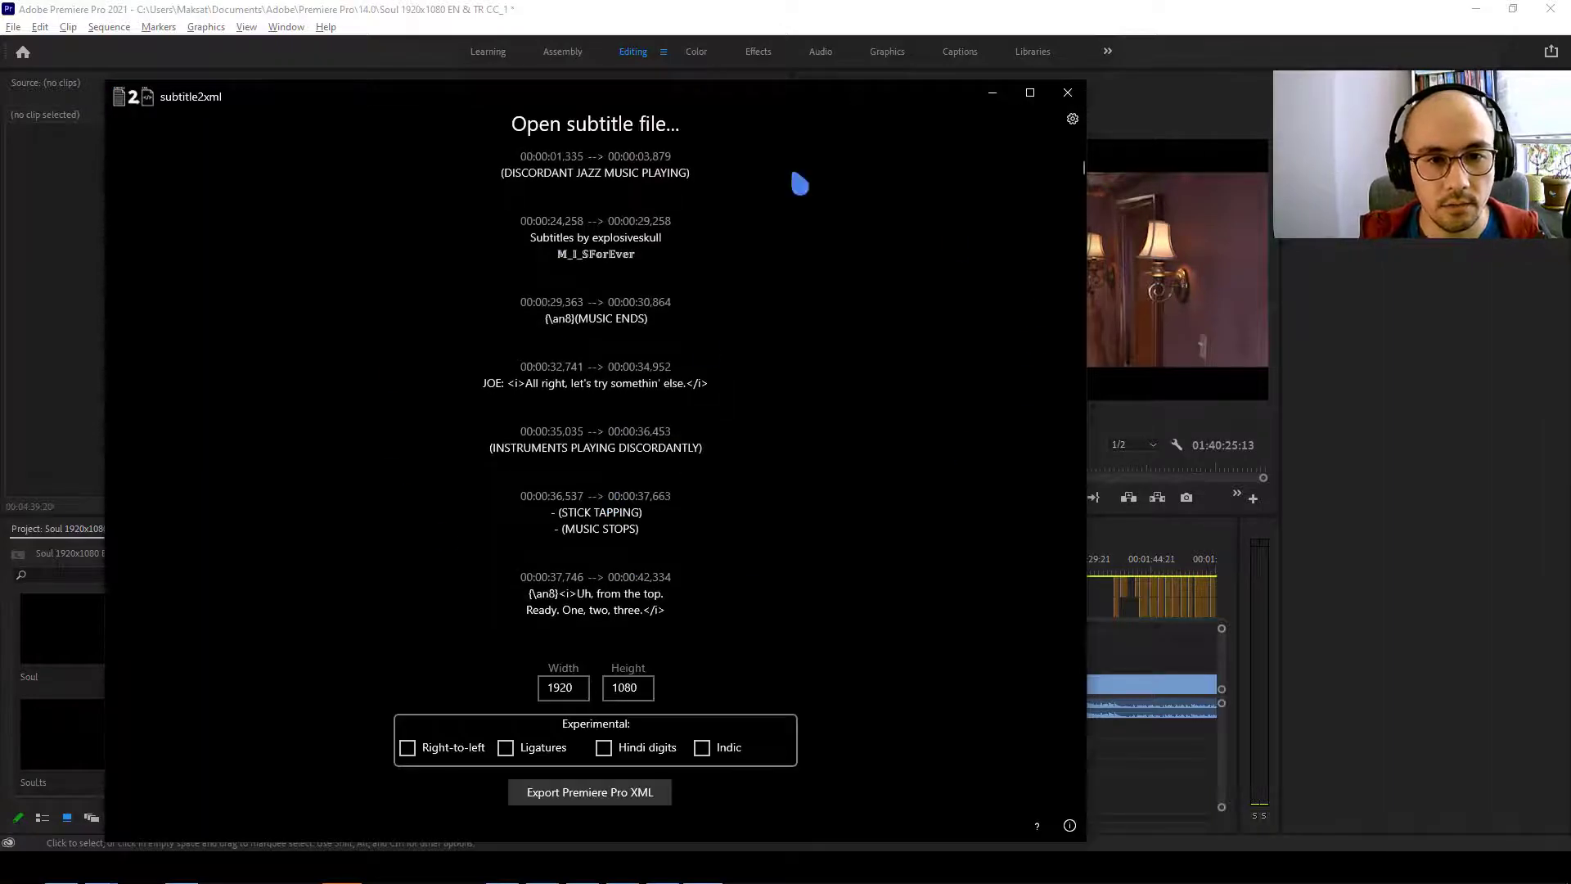
Export the subtitles as Premiere Pro XML into the Downloads Video folder.
left_click(585, 806)
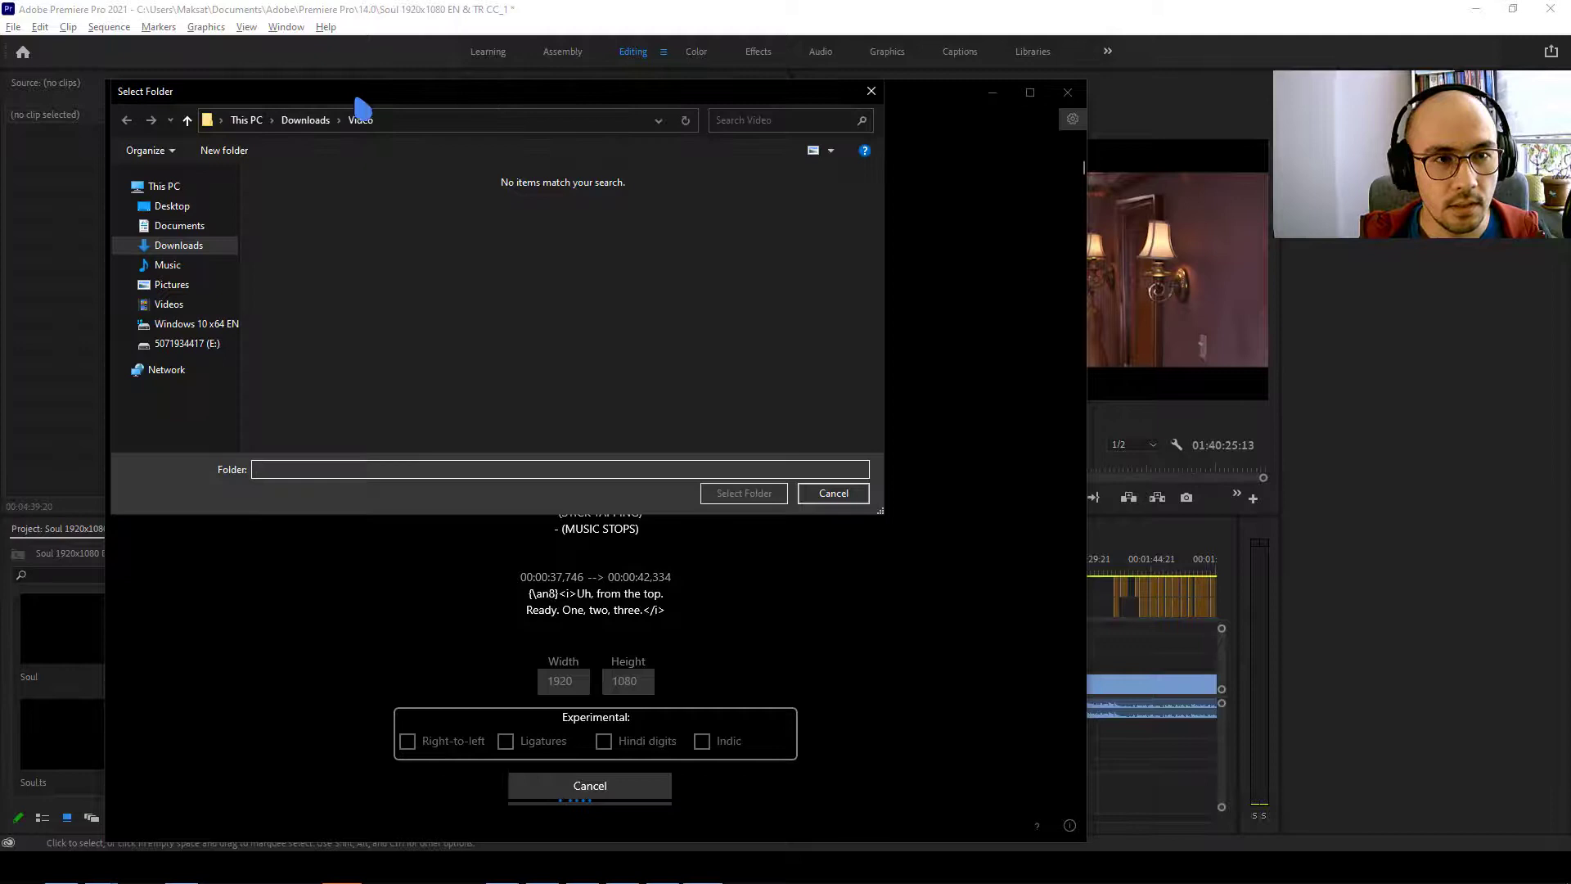
left_click(360, 120)
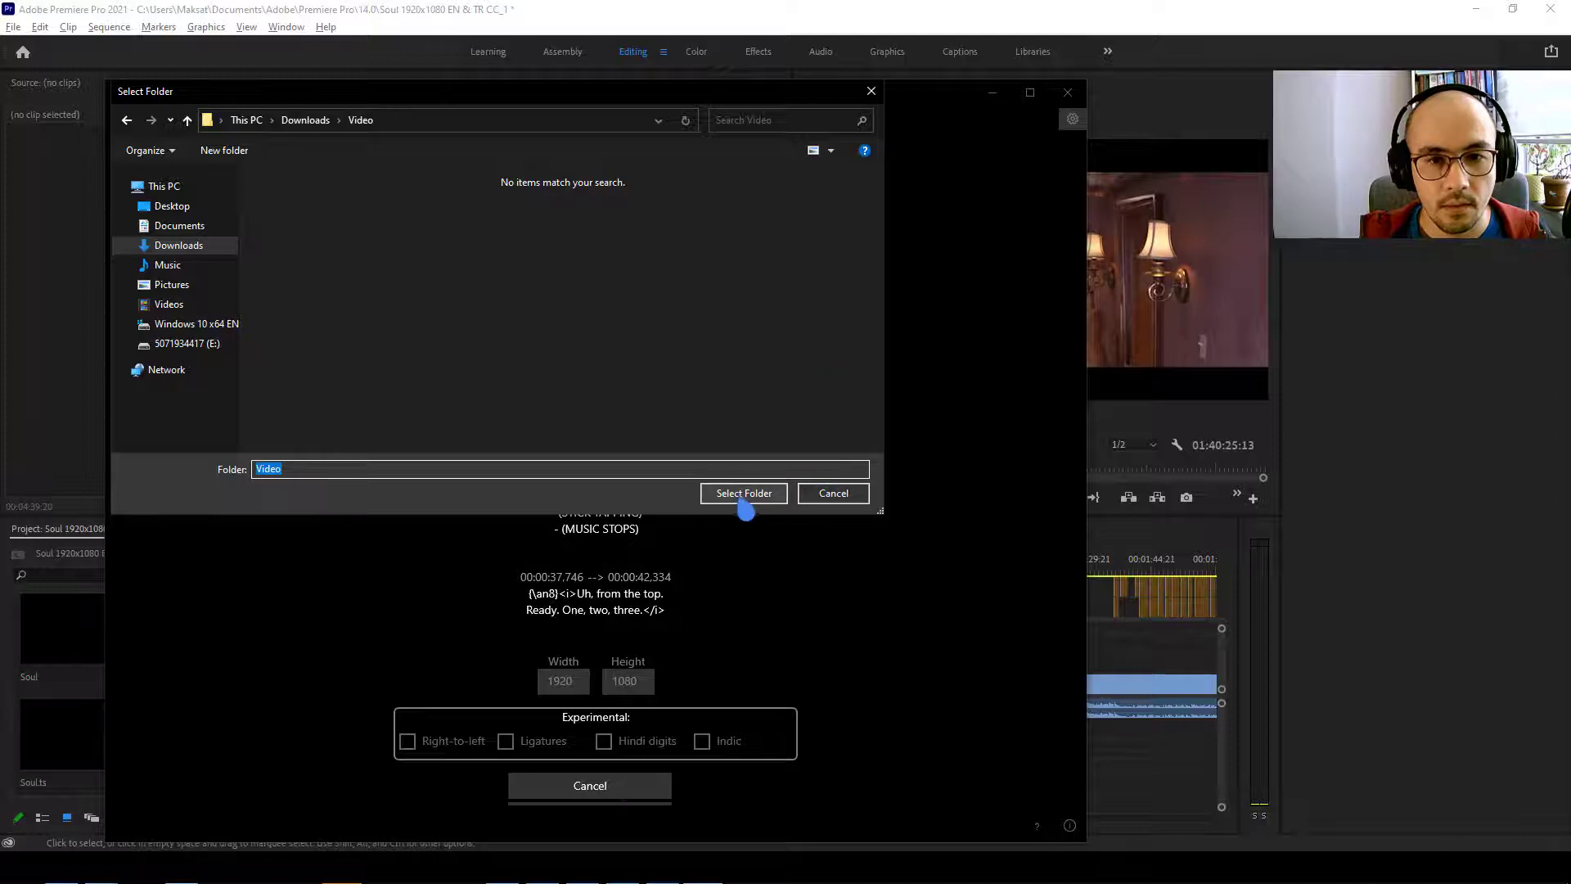
left_click(741, 495)
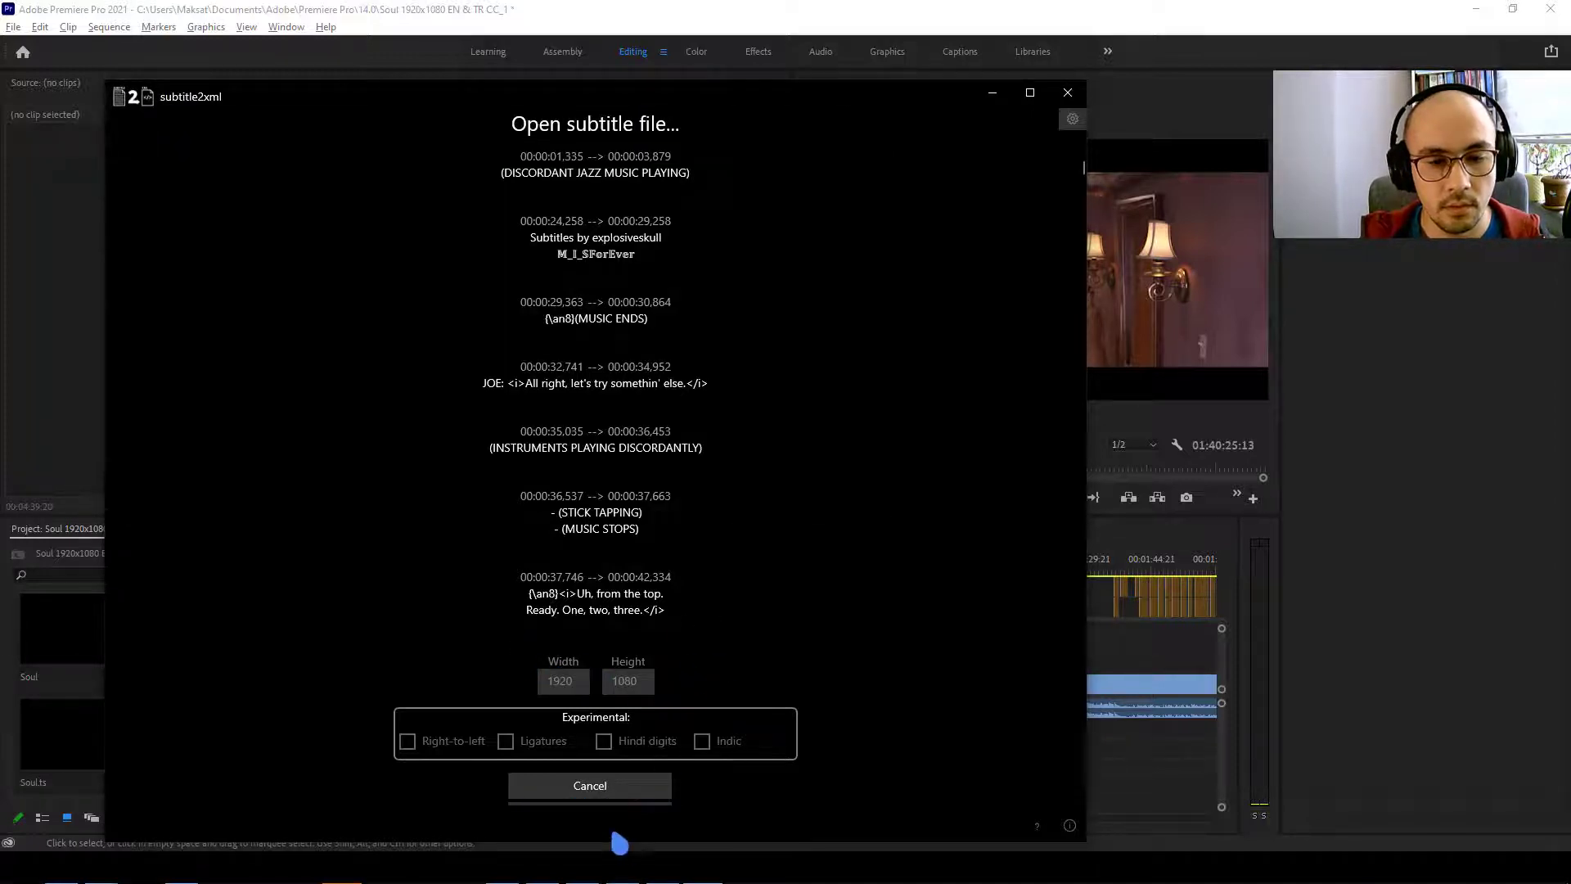
key("alt+Tab")
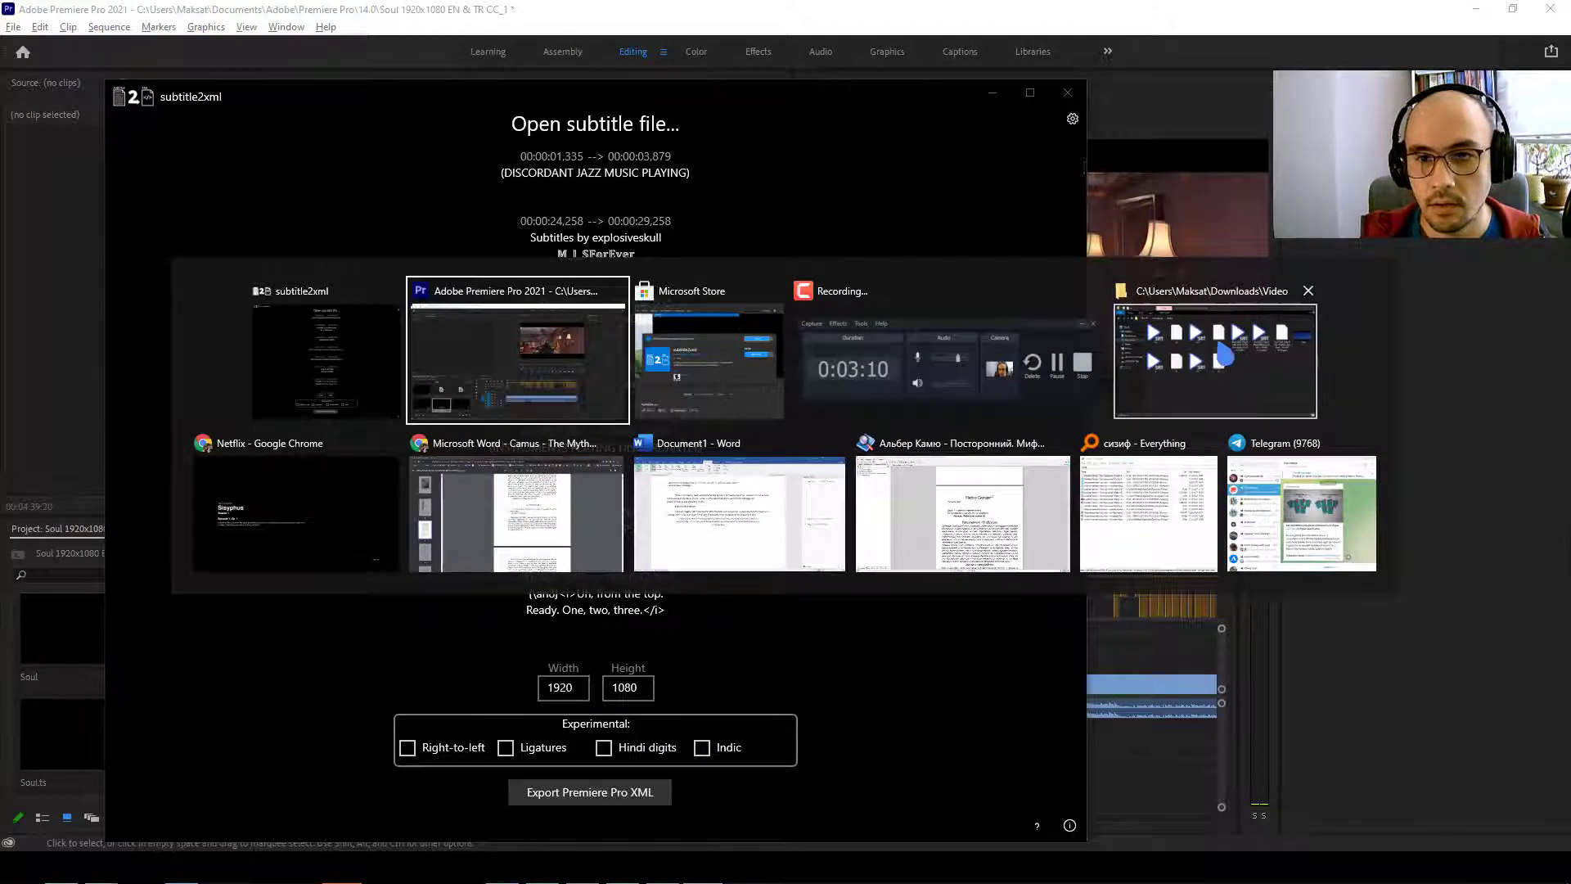
Show the Video folder in details view sorted newest first, and close subtitle2xml.
left_click(1284, 336)
left_click(1426, 291)
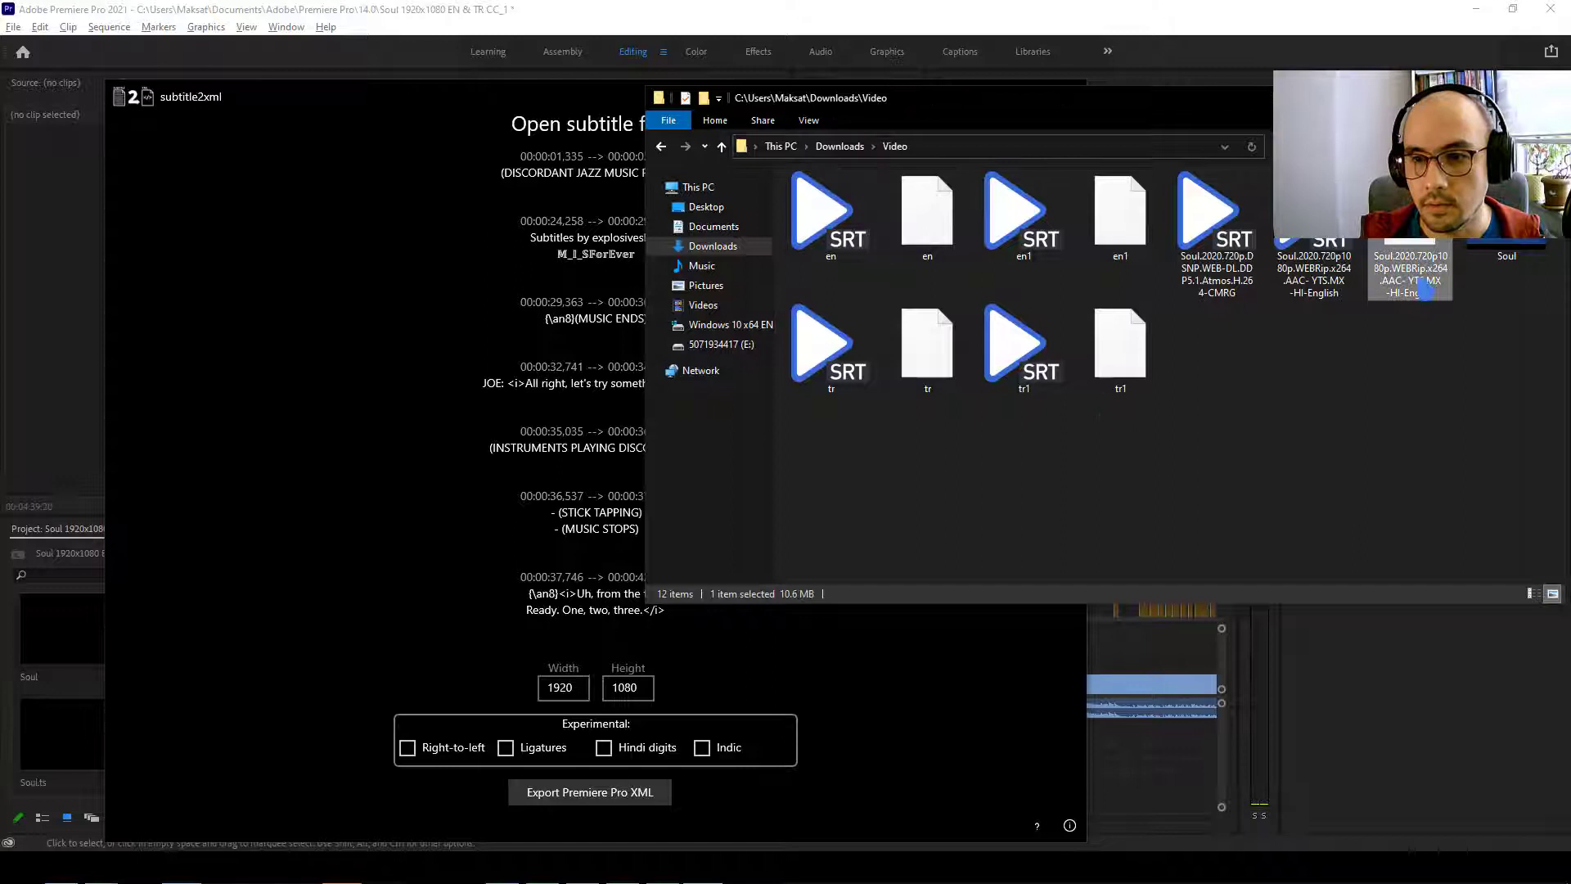
left_click(1531, 593)
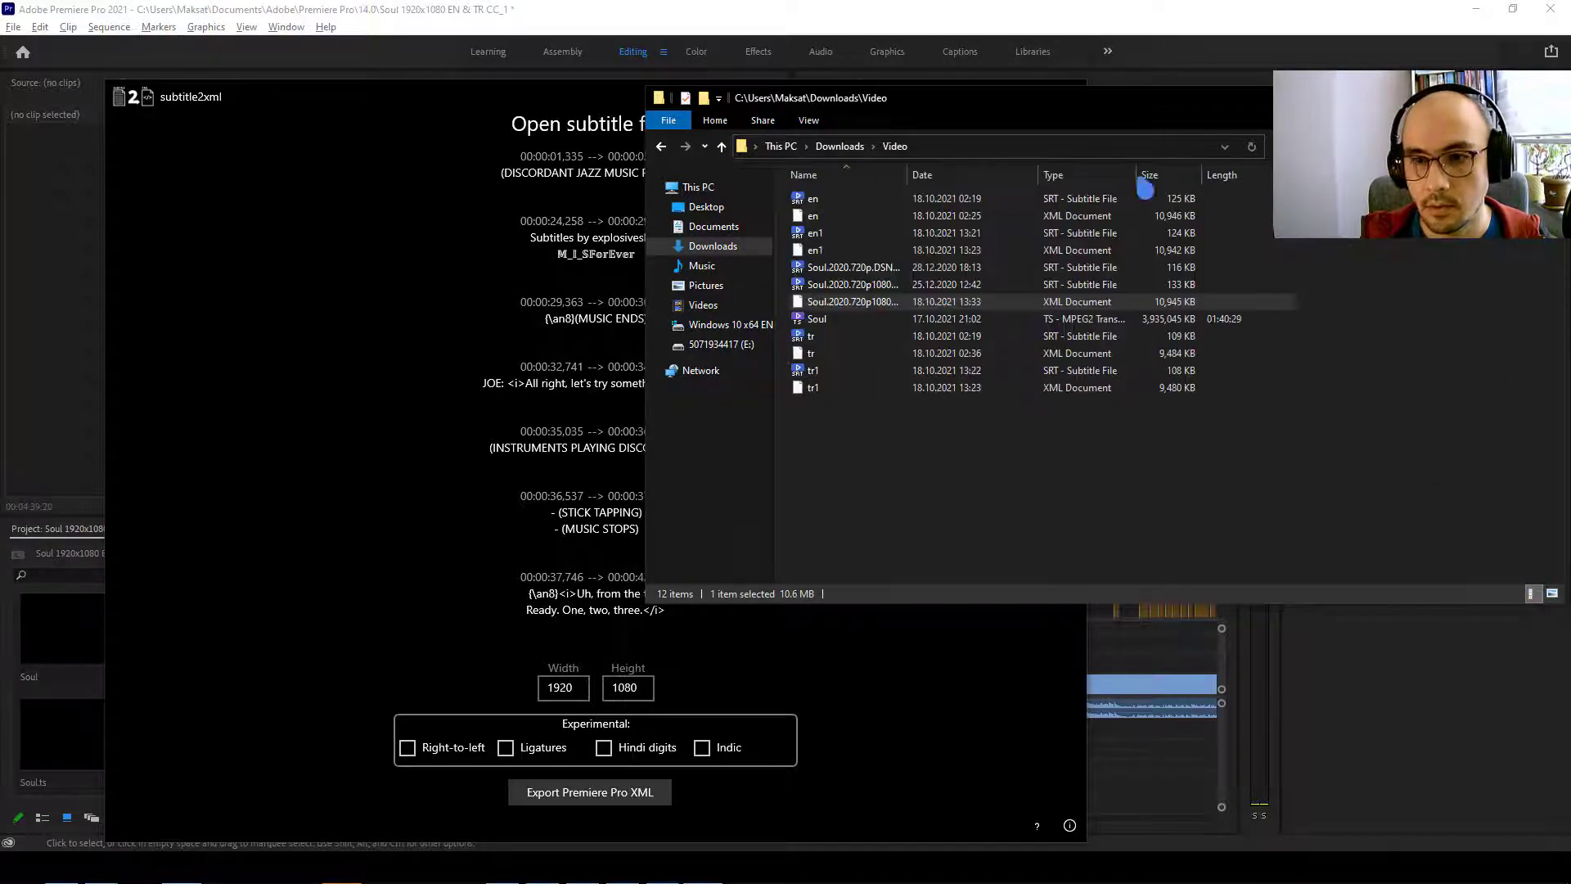
left_click(993, 174)
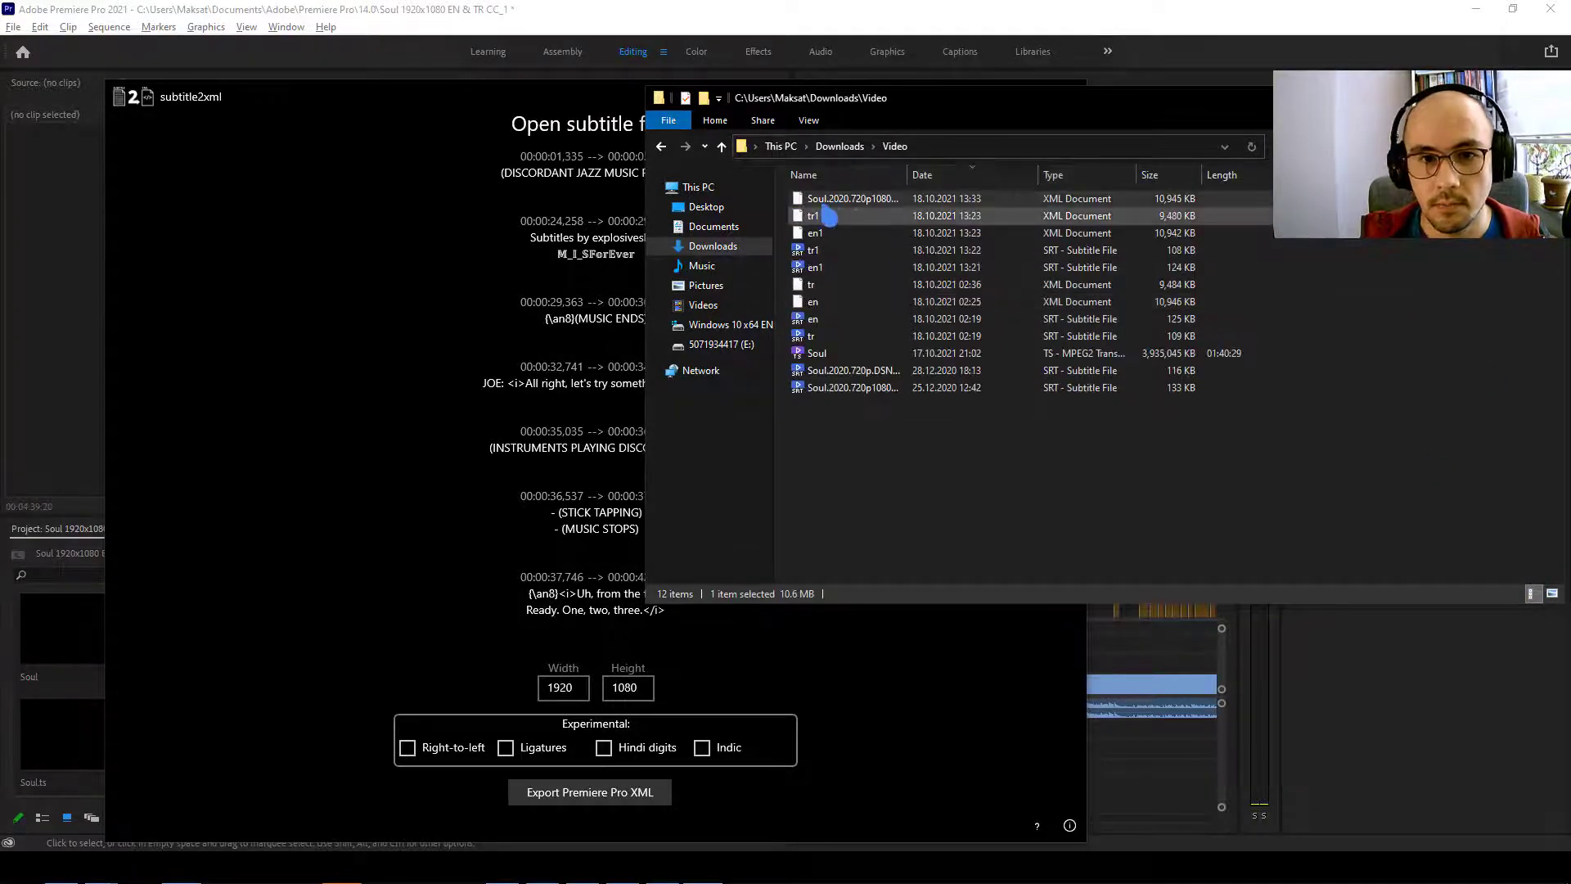
key("super")
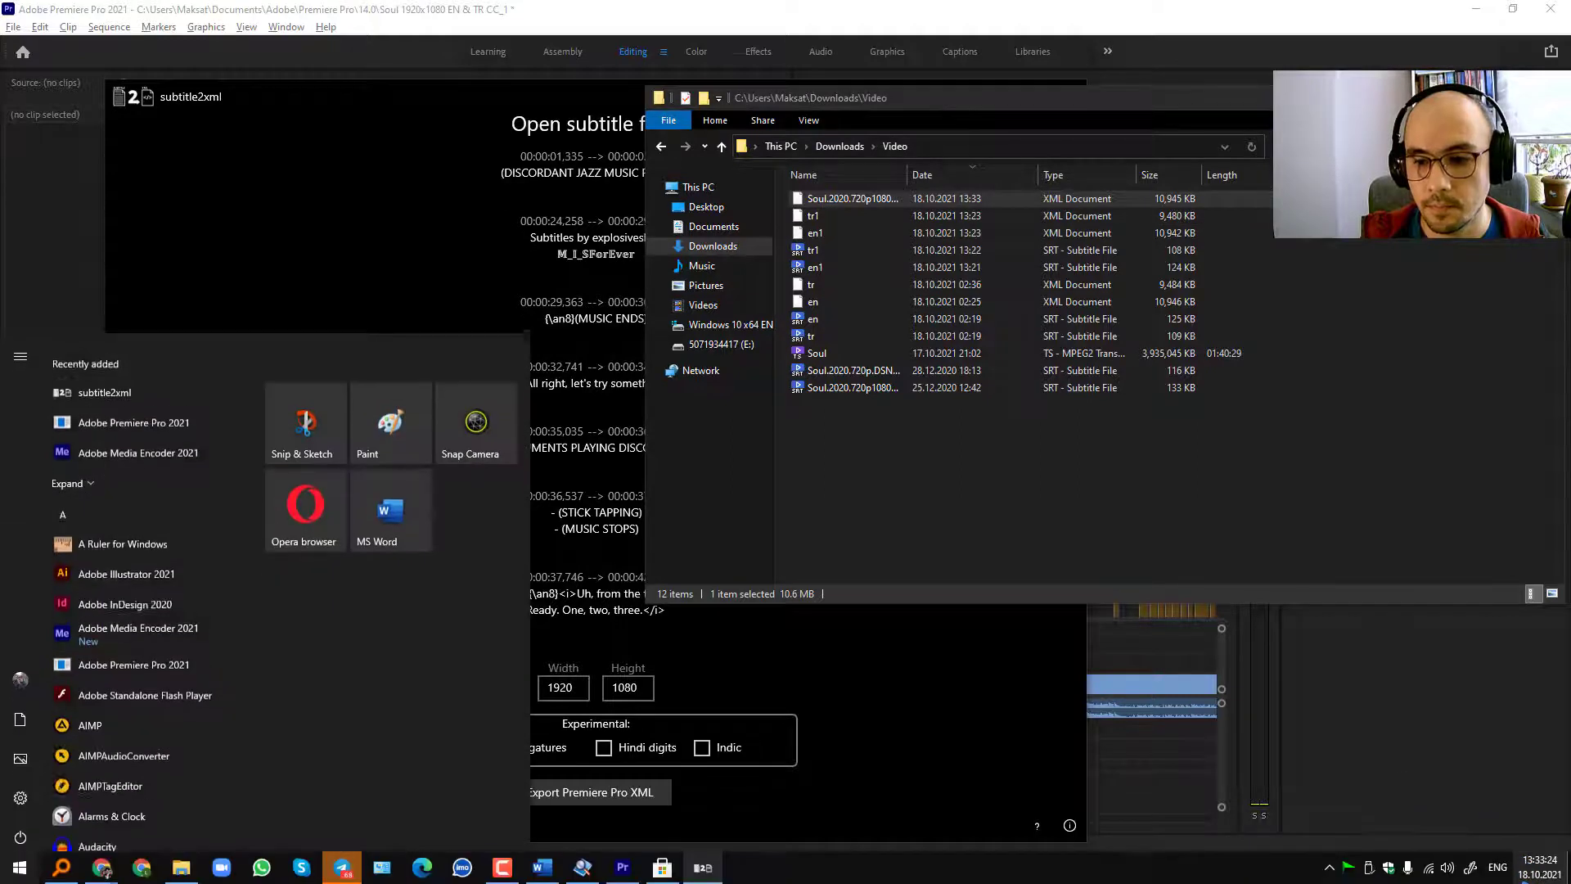
key("Escape")
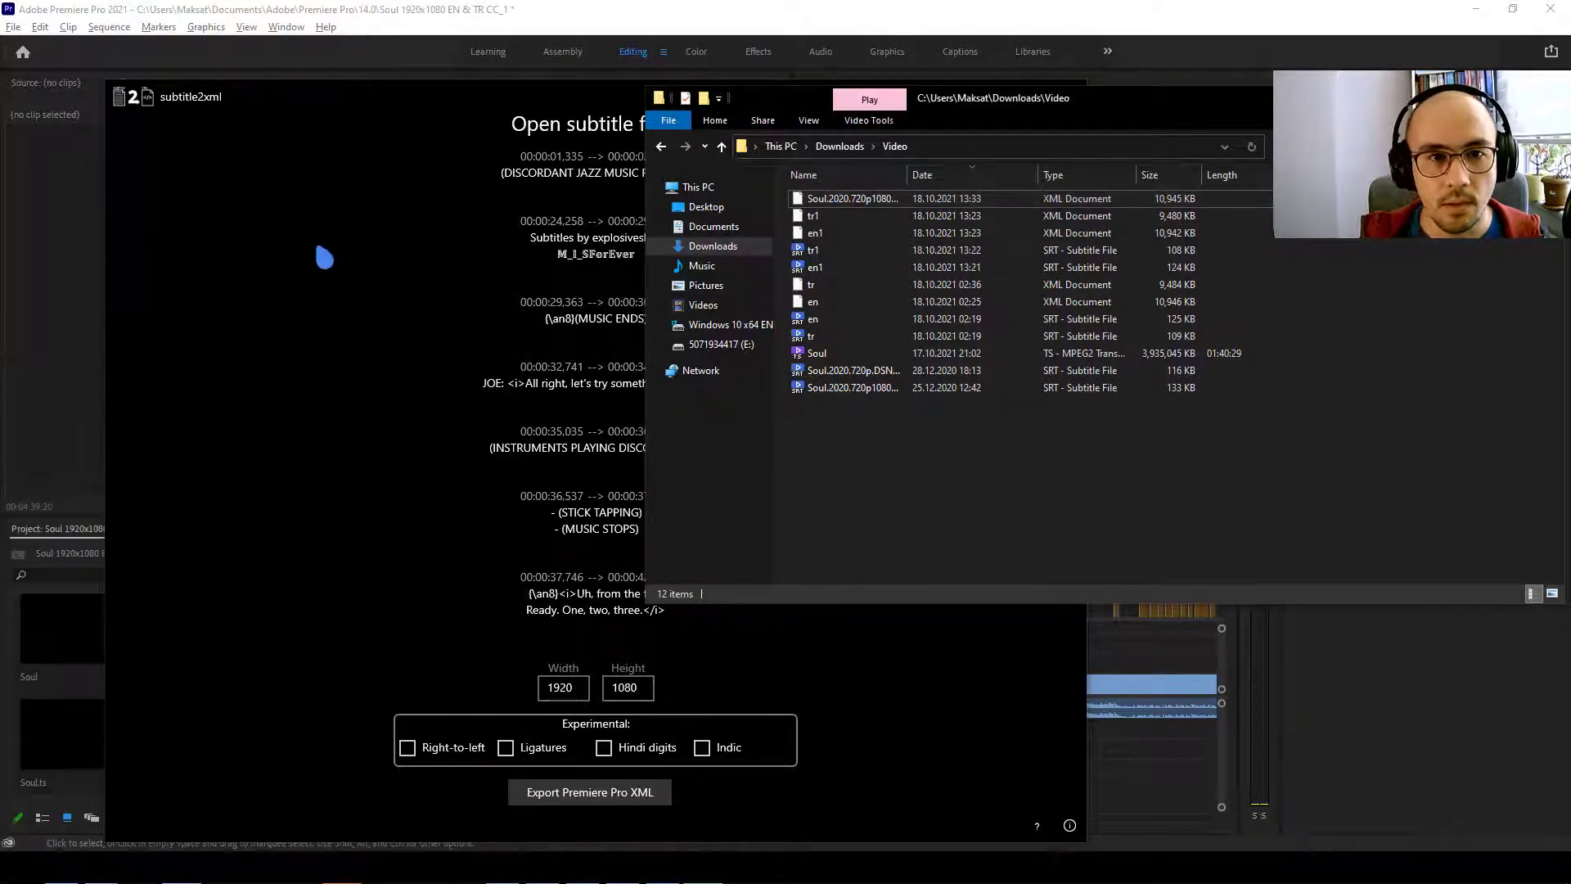
left_click(322, 253)
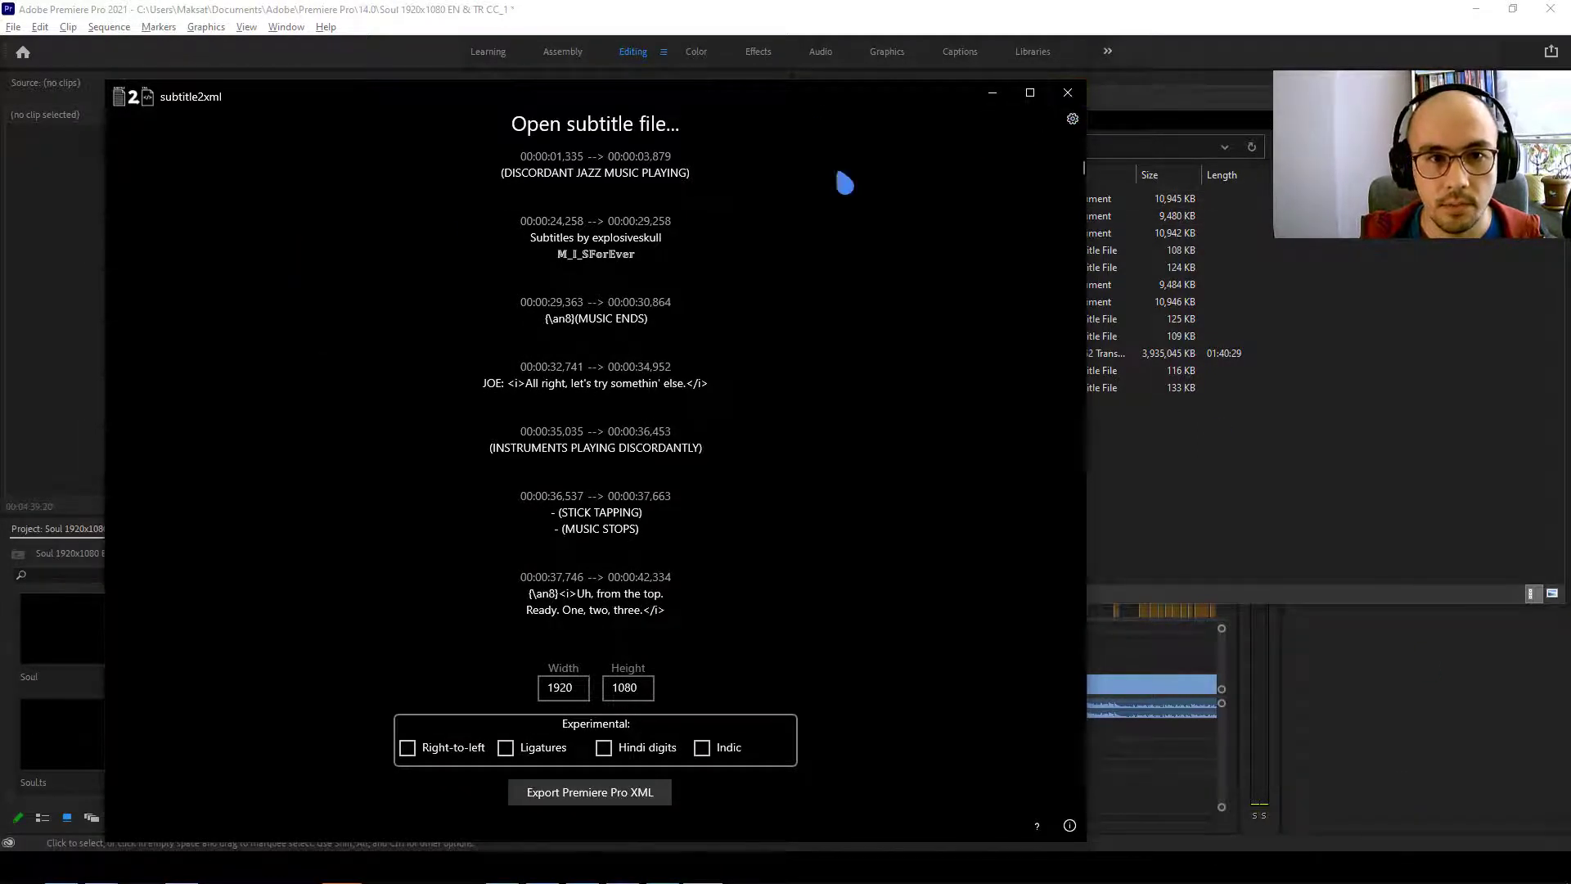
left_click(1067, 93)
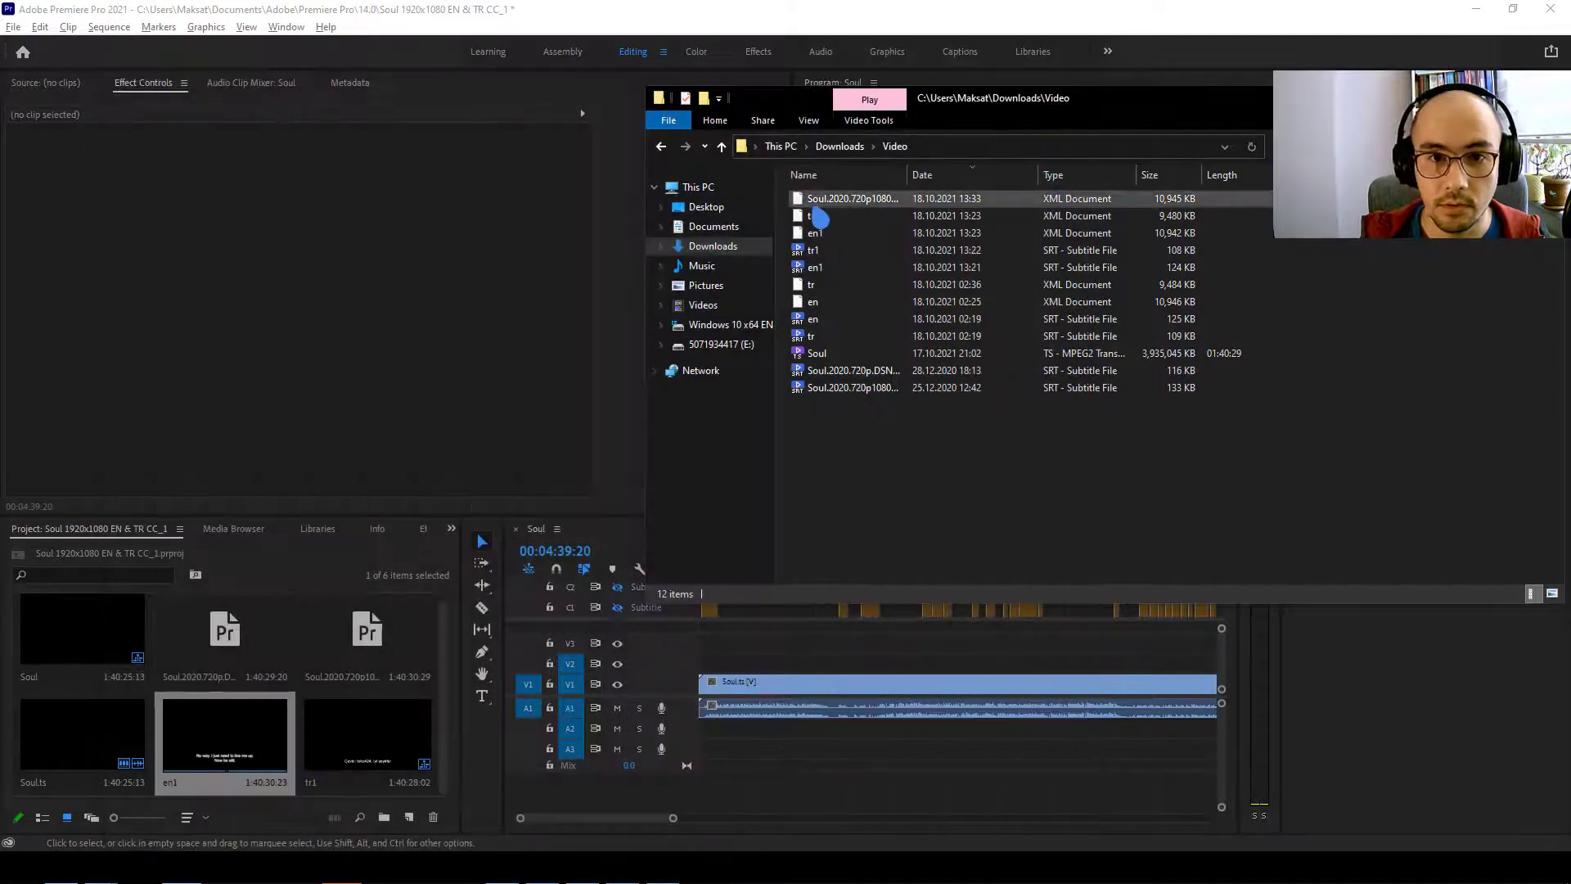
Delete the long-named Soul XML and select the old tr/en XML and SRT files.
key("Delete")
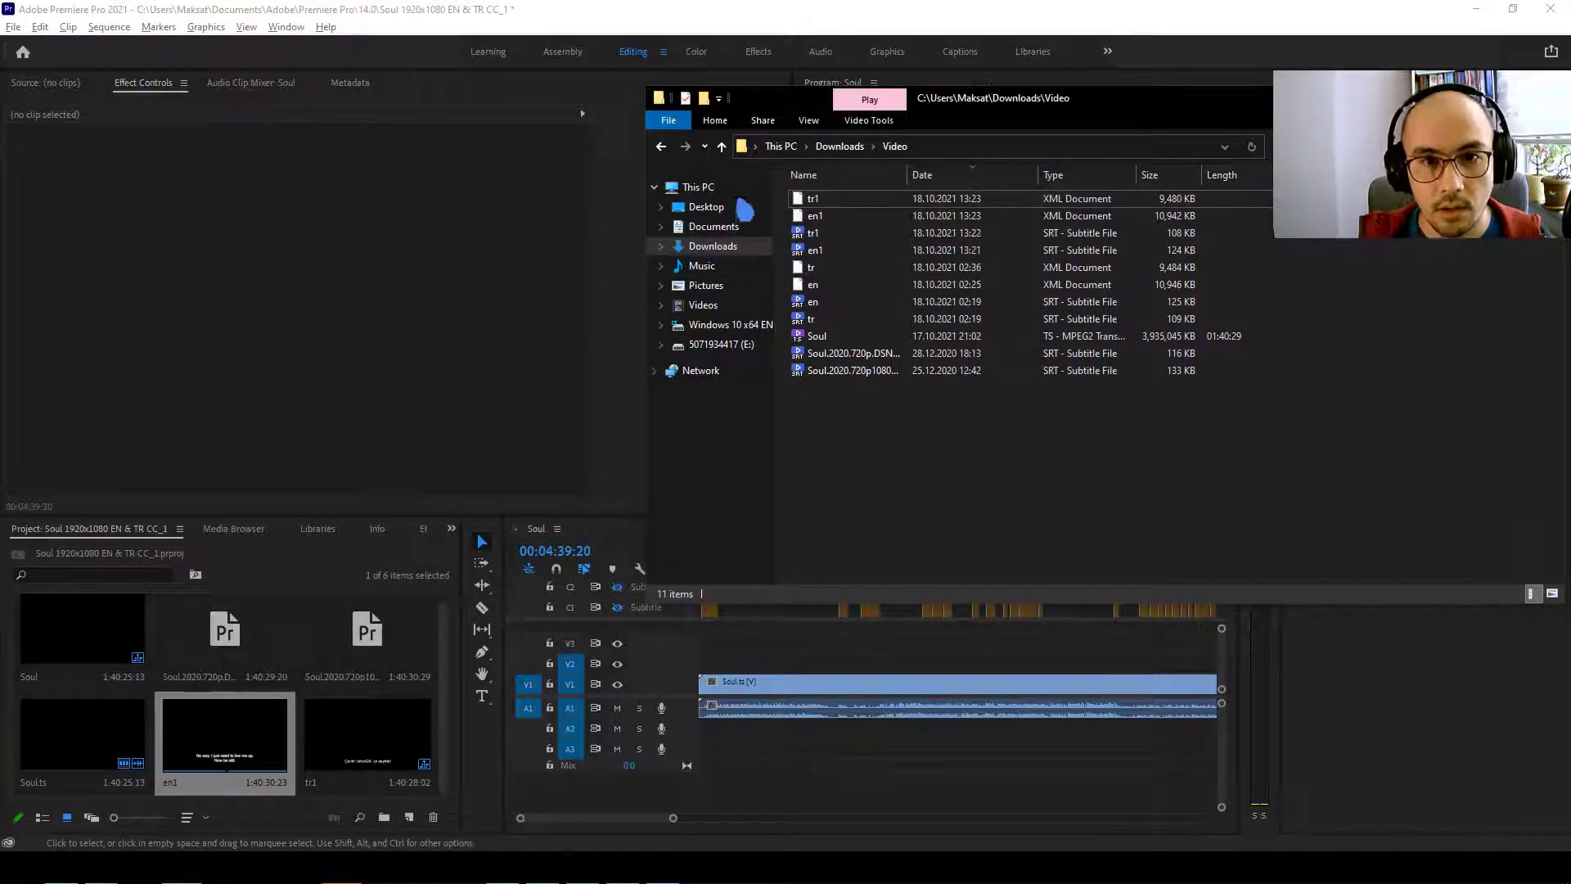
key("shift+Up")
left_click(837, 302, "ctrl")
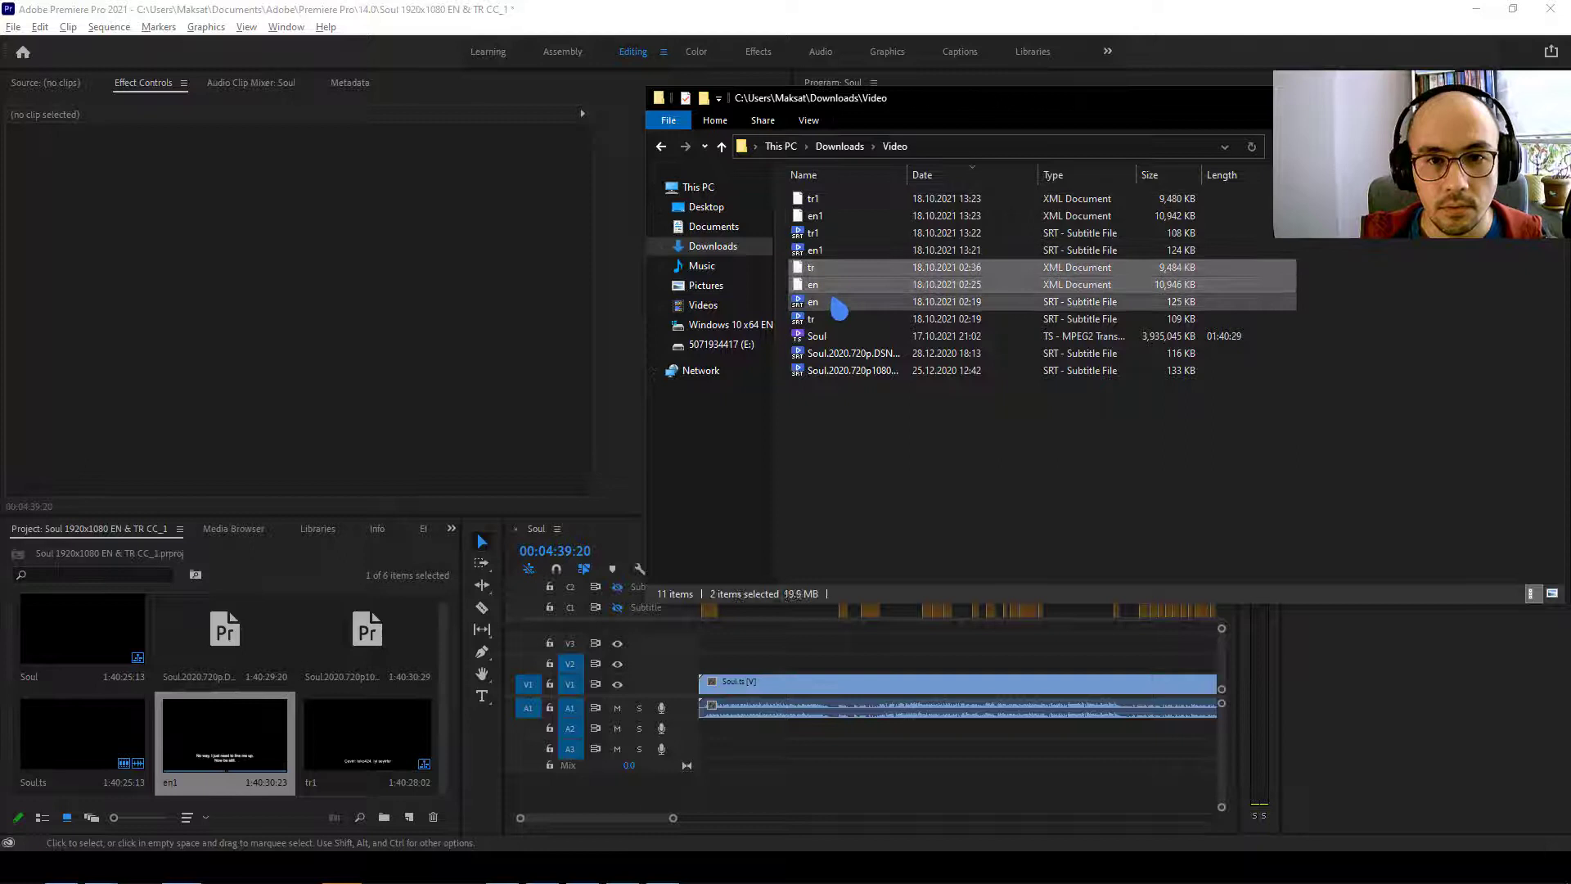
left_click(835, 319, "ctrl")
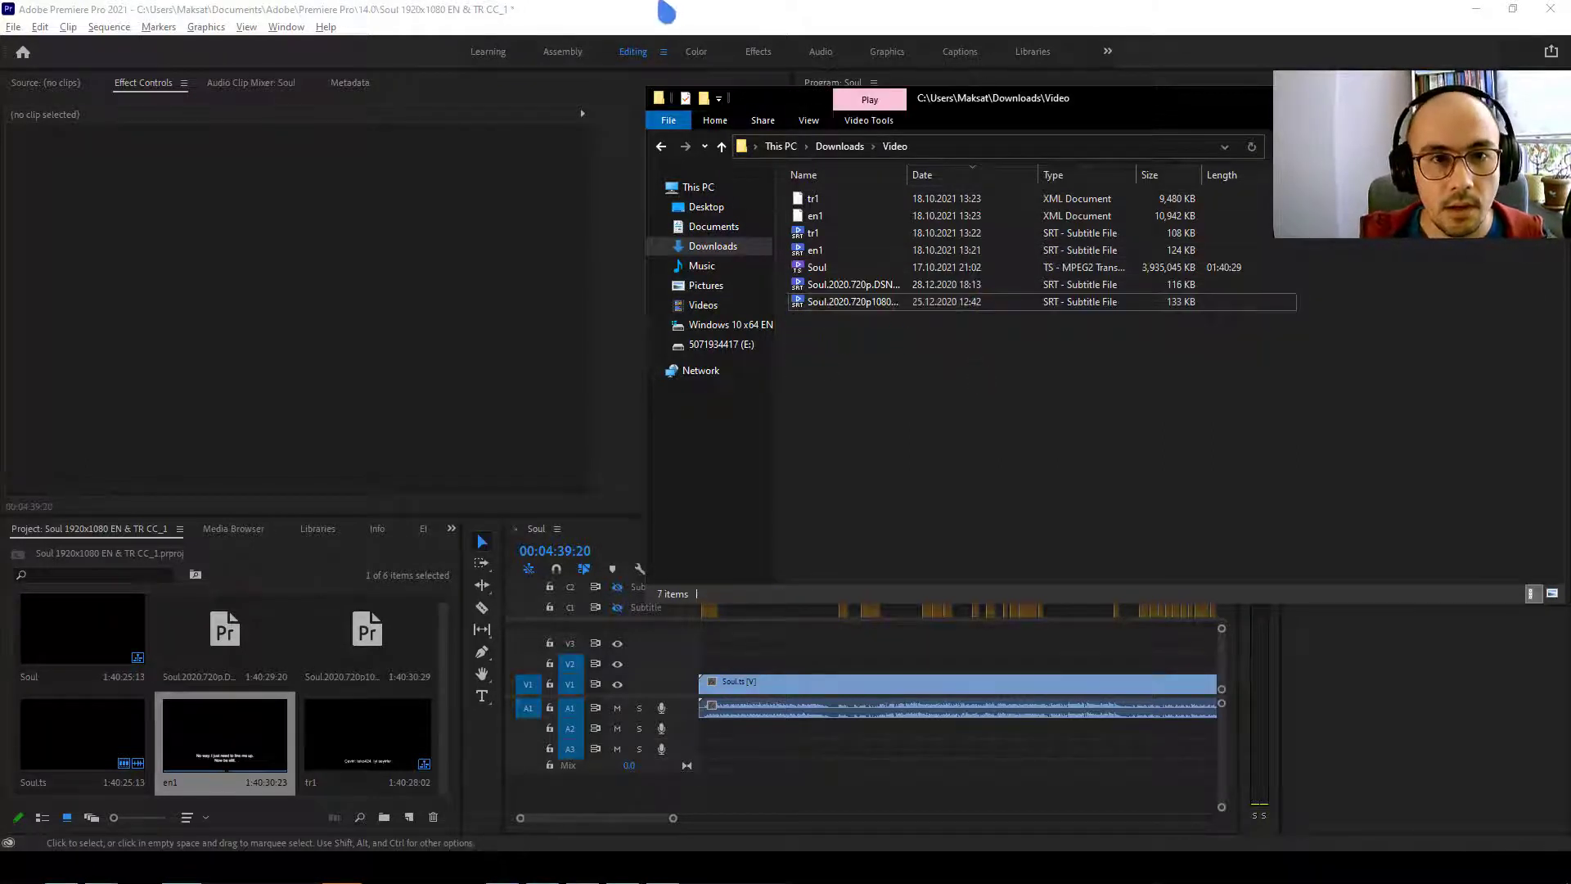
Place en1 on V2 and tr1 on V3 above the Soul clip in the timeline.
left_click(256, 549)
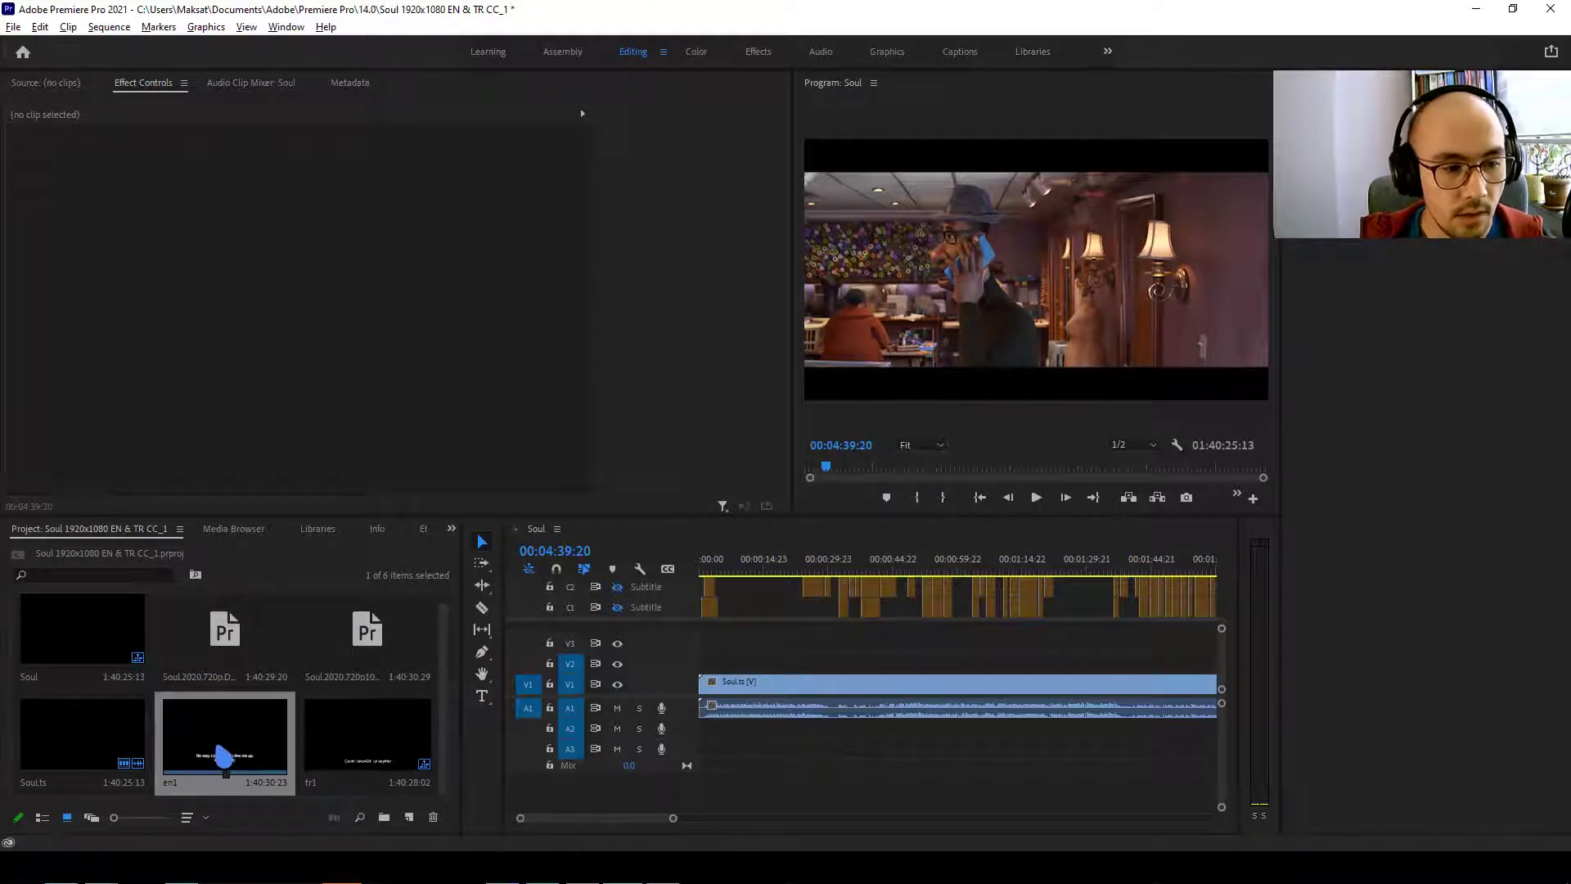
mouse_move(225, 740)
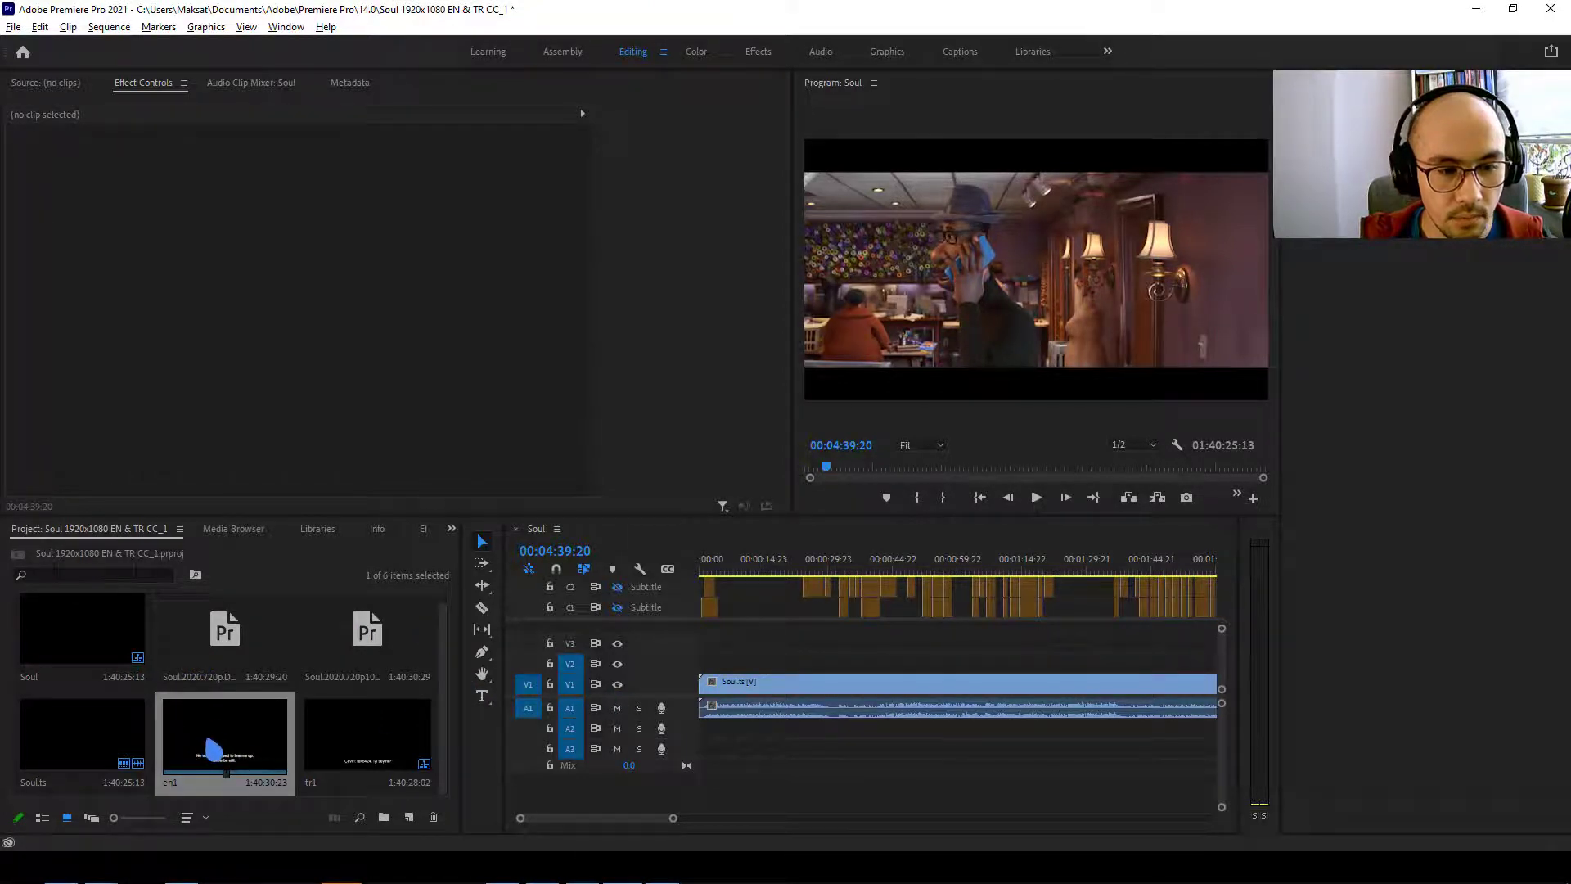
left_click_drag(215, 749, 689, 676)
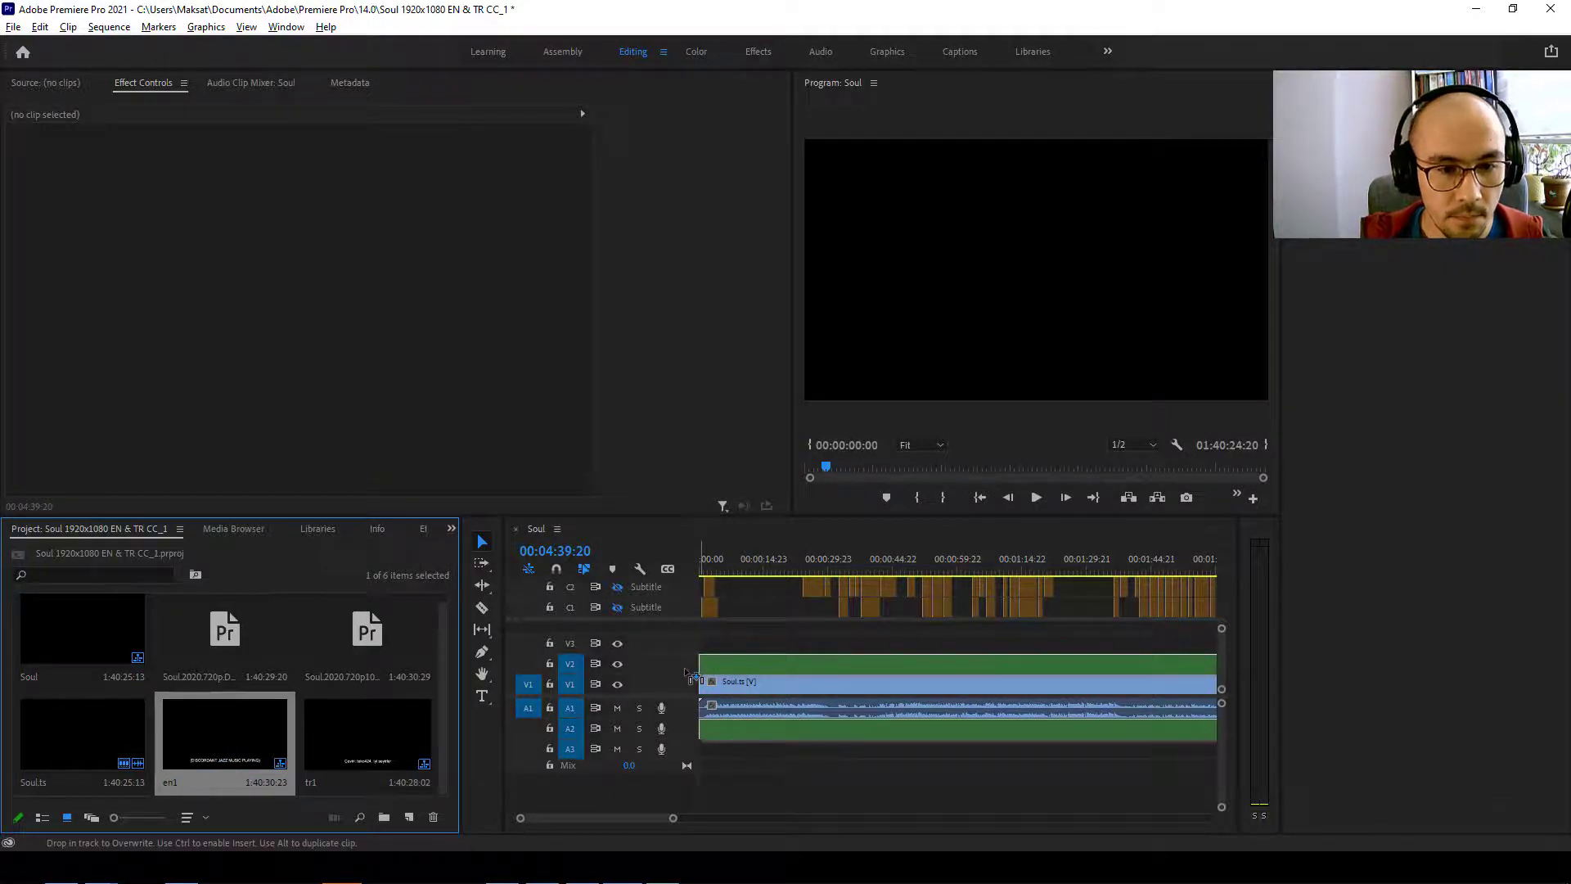
left_click_drag(687, 673, 692, 683)
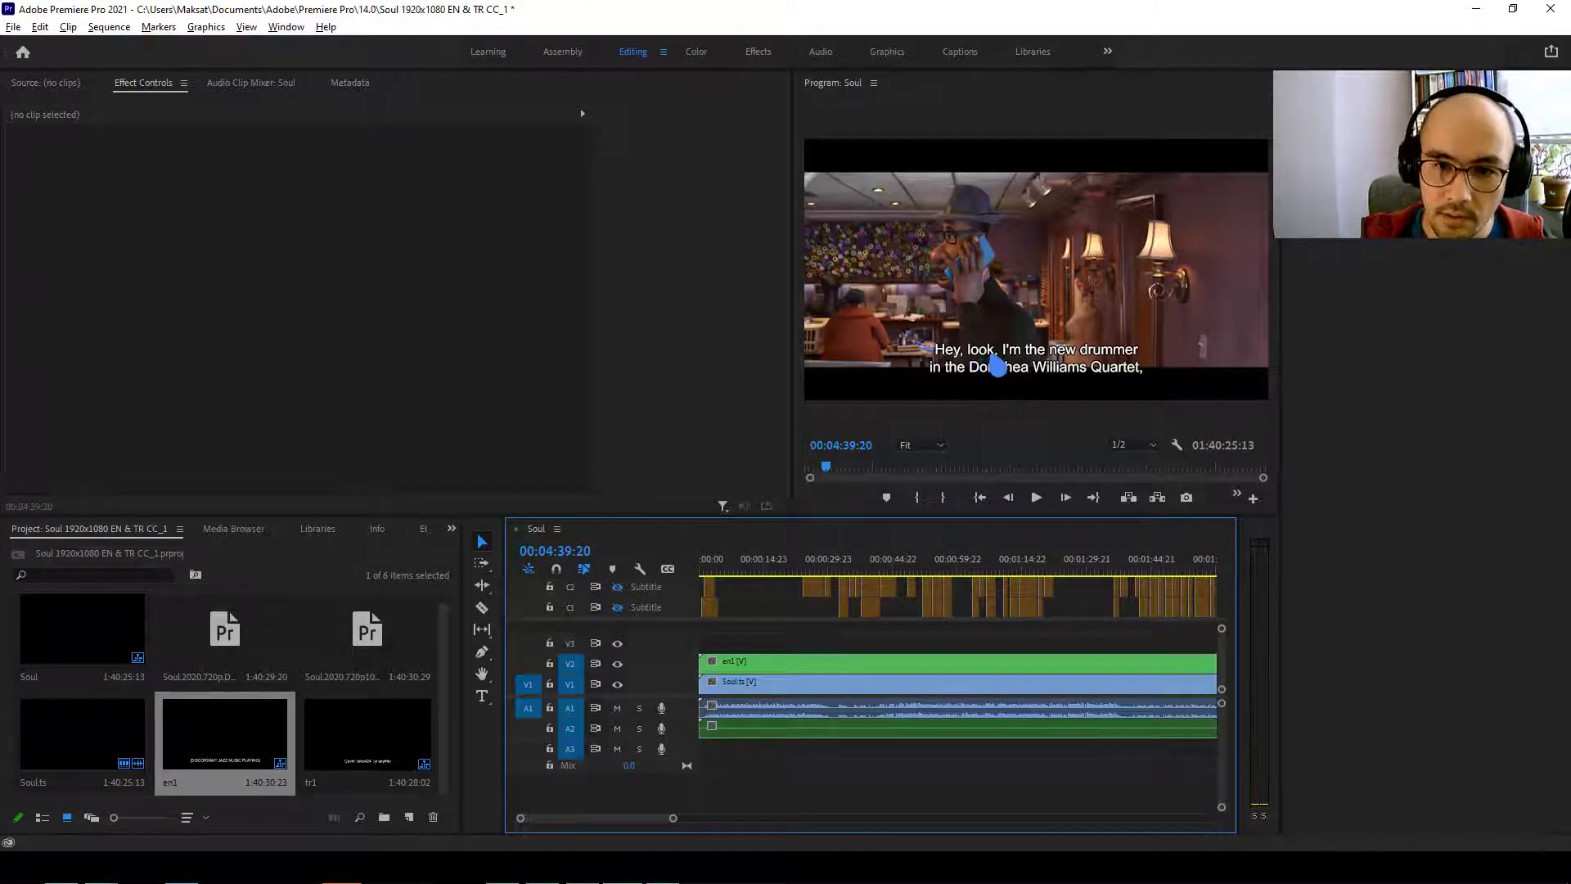
left_click(327, 744)
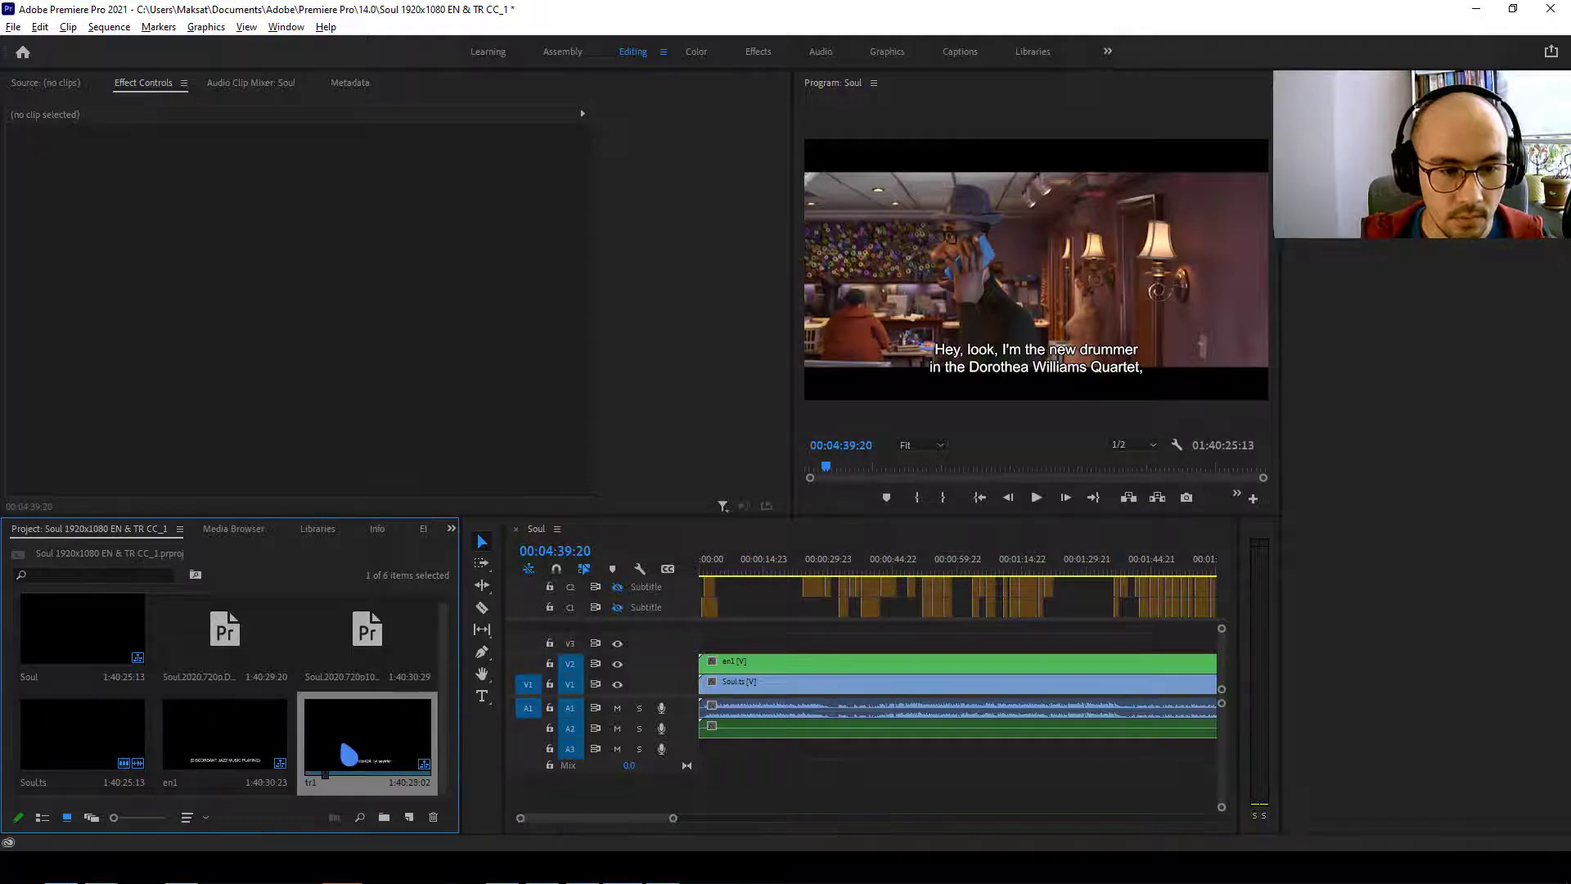
left_click_drag(379, 707, 691, 647)
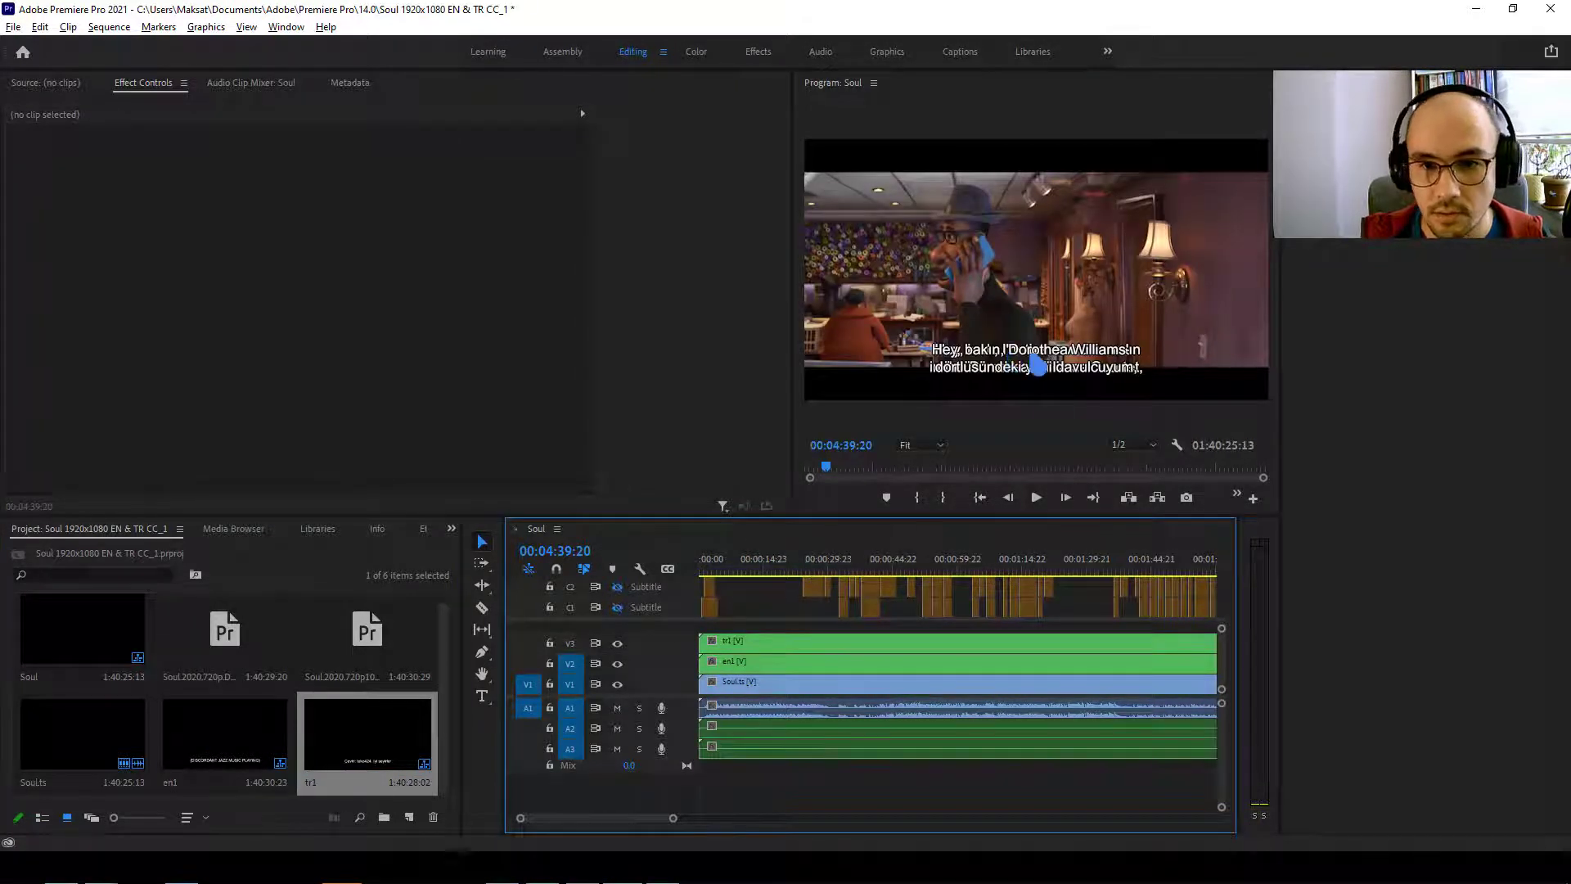
left_click(740, 666)
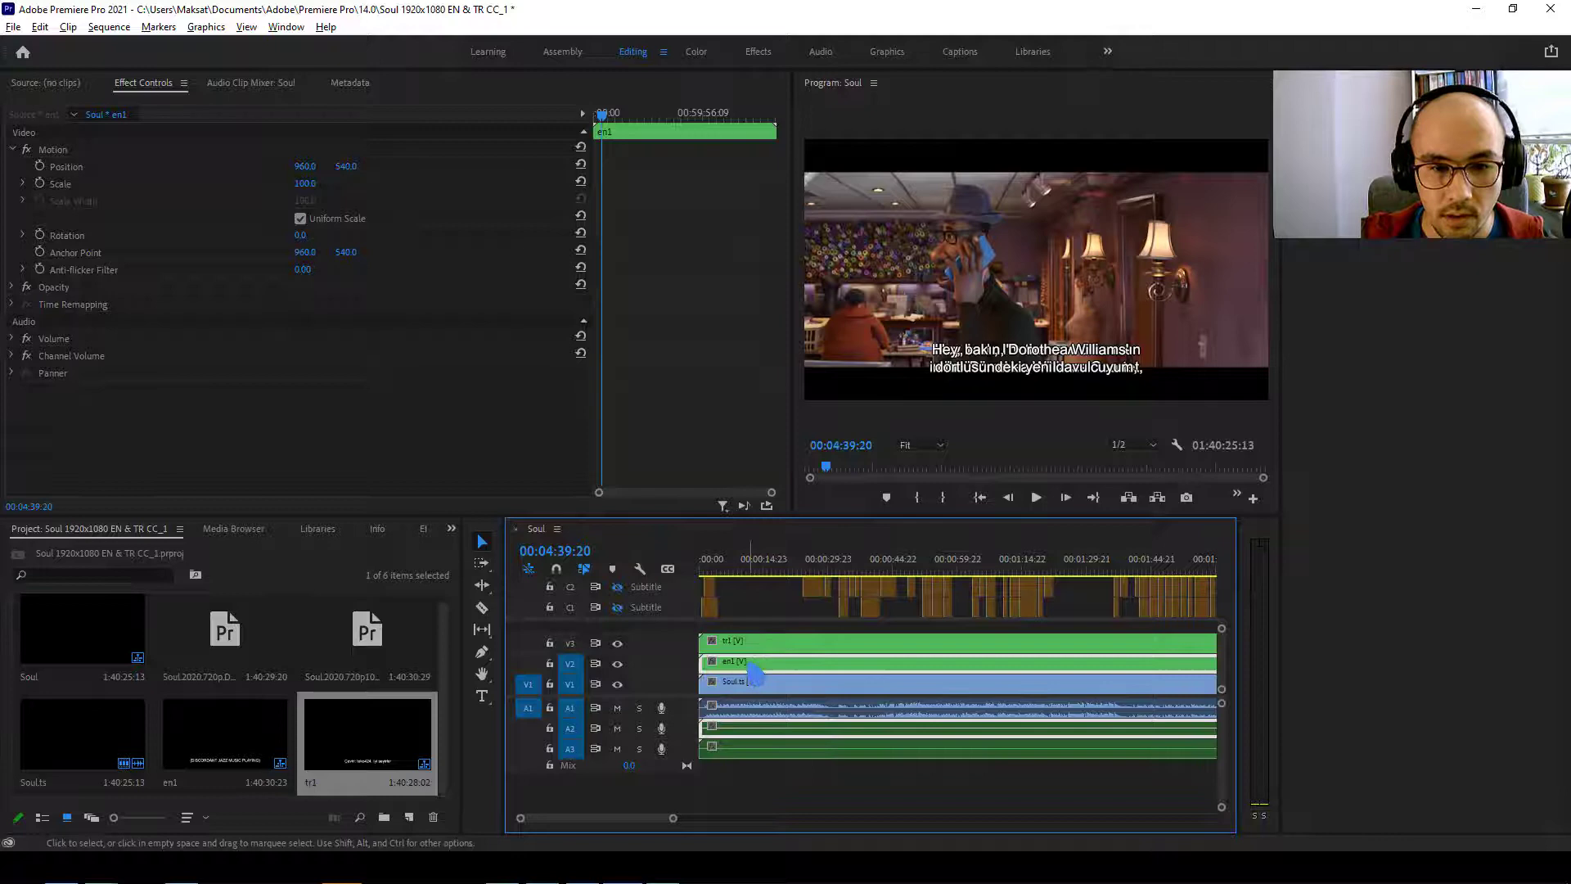
Set Position Y to about 626 for en1 and about -288 for tr1 in Effect Controls.
left_click(347, 185)
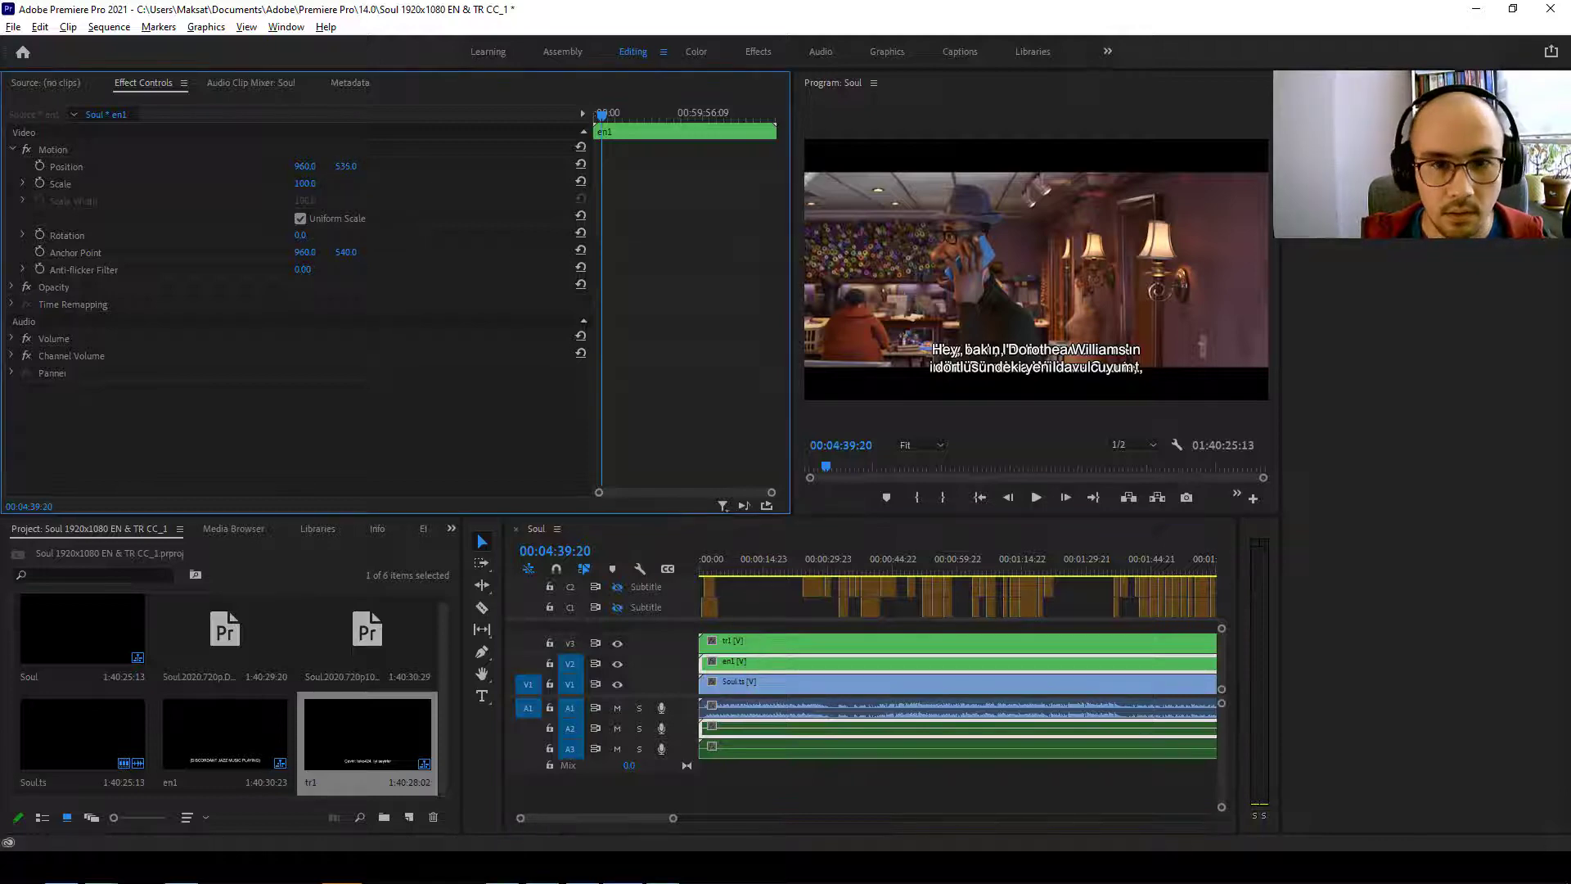
mouse_move(346, 166)
left_mouse_down()
mouse_move(402, 166)
mouse_move(349, 166)
left_mouse_up()
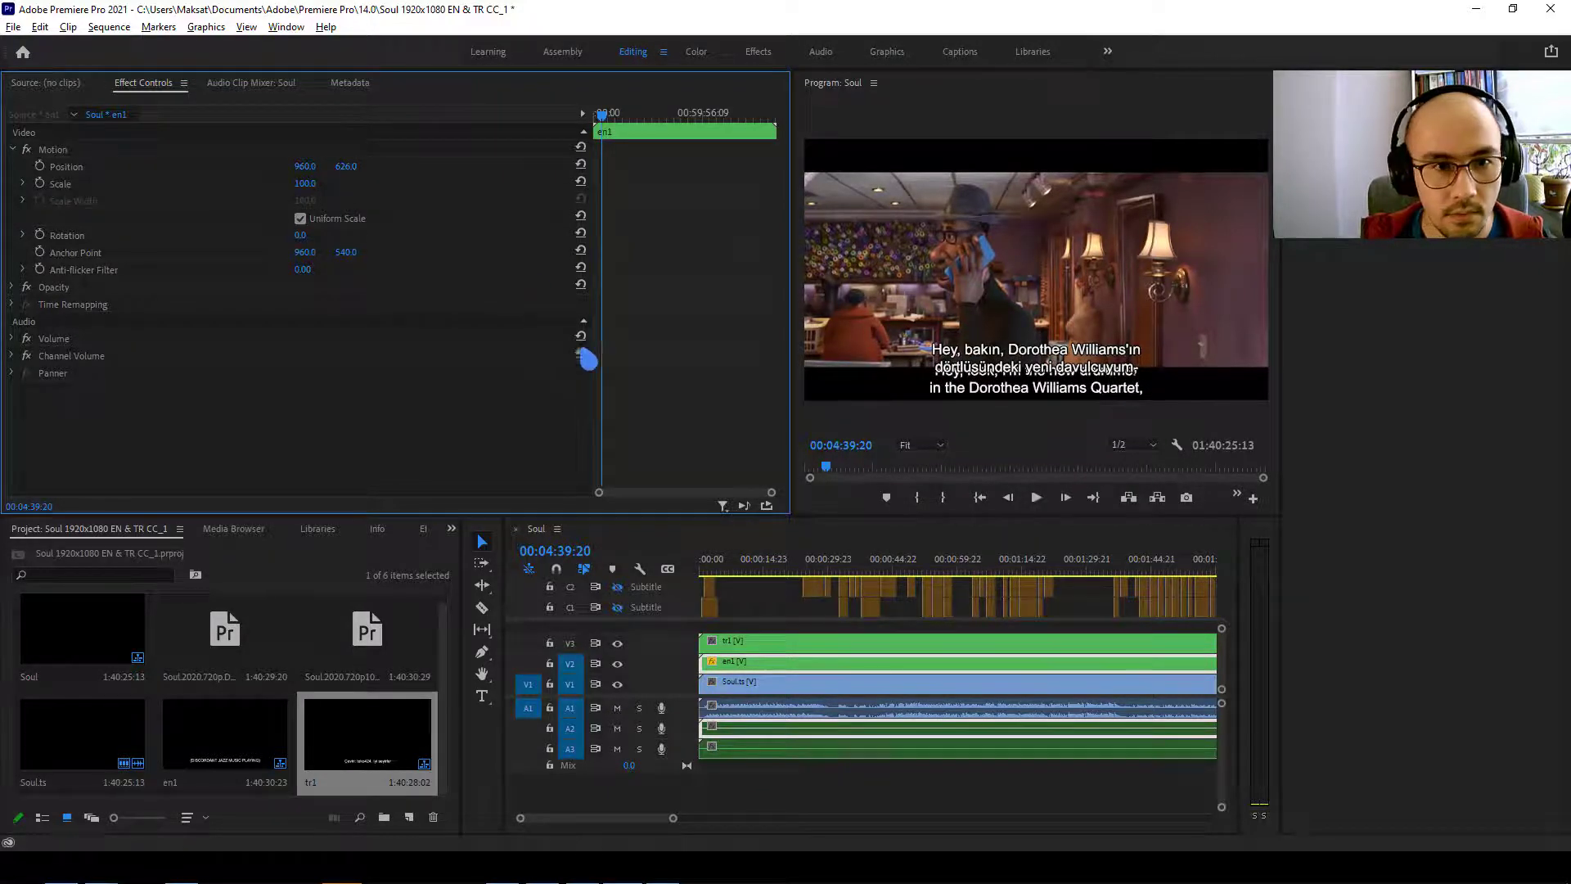
left_click(776, 642)
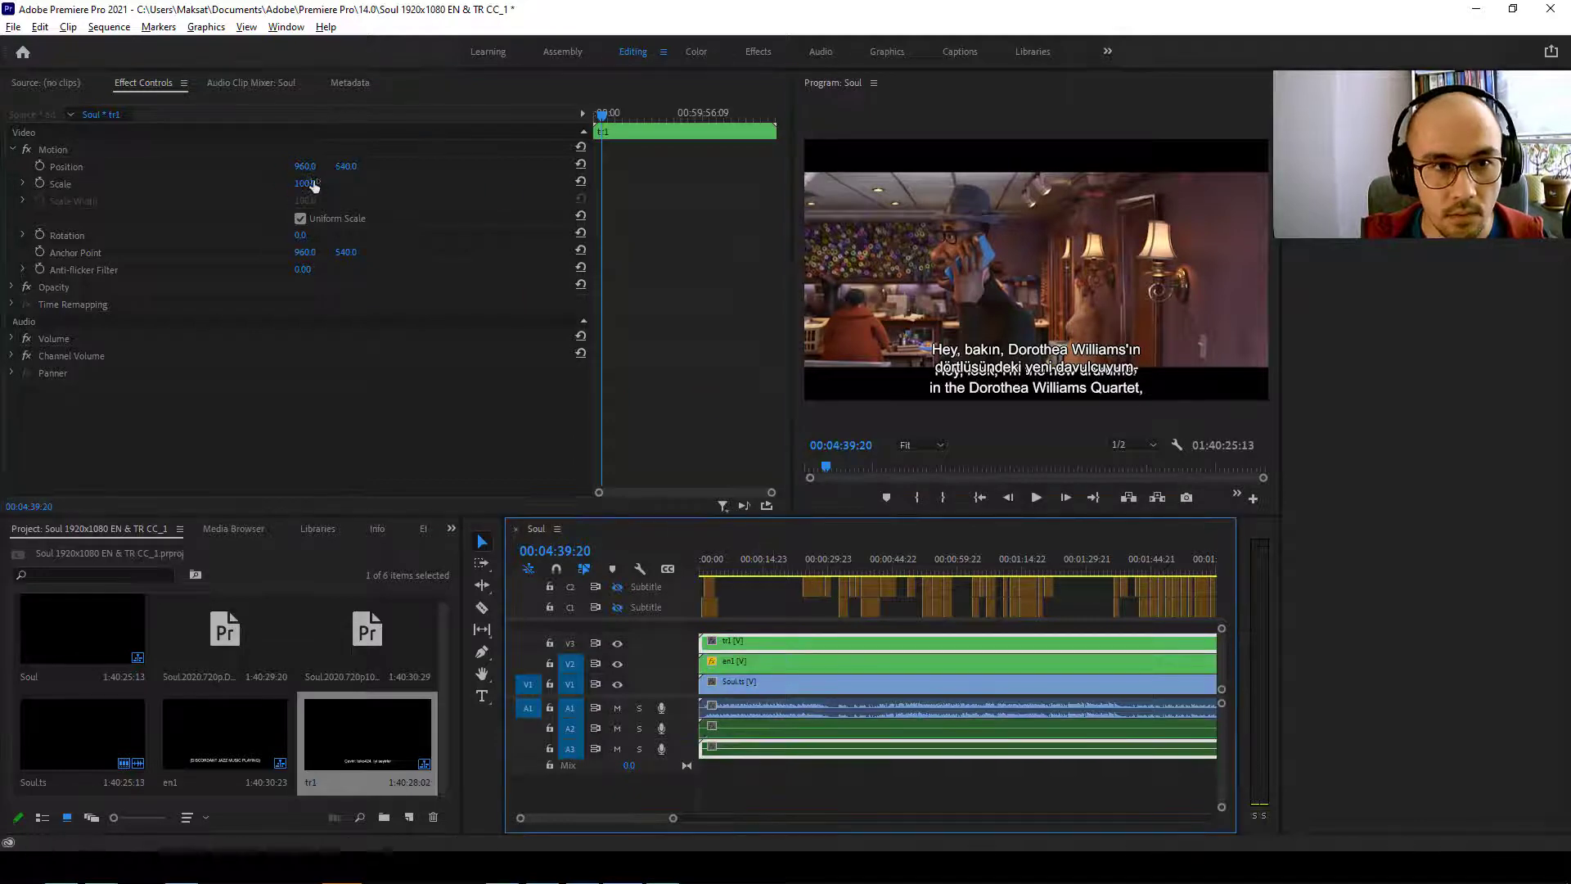
left_click_drag(346, 167, 157, 166)
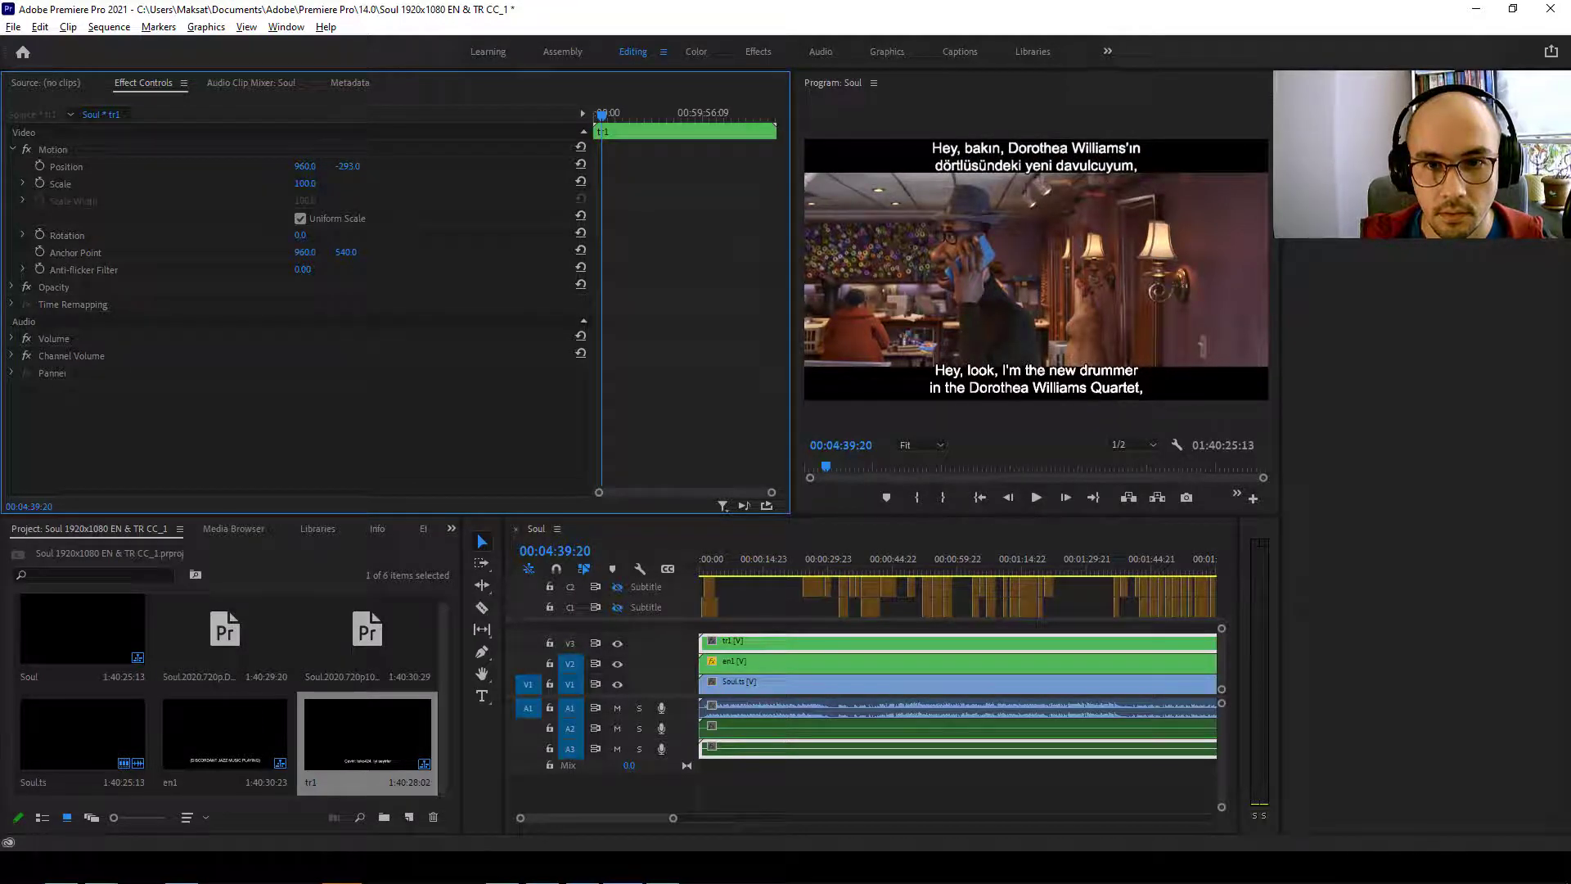
key("Up")
key("Up")
key("Up")
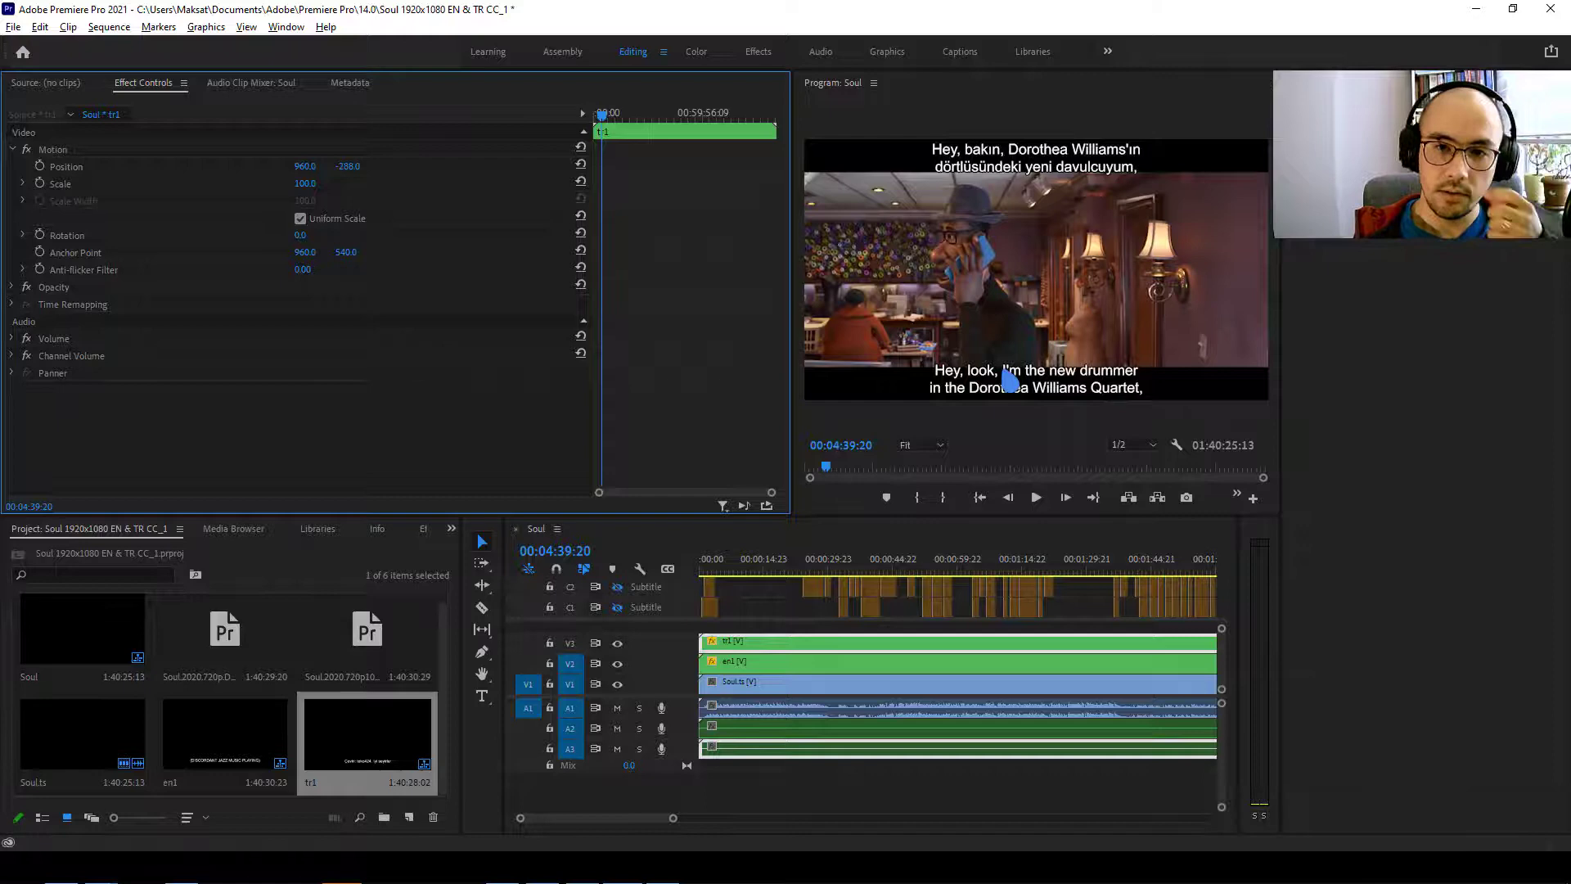
Review the Turkish caption text list from 'Ah, en baştan.', select all captions, and close the list.
left_click(870, 607)
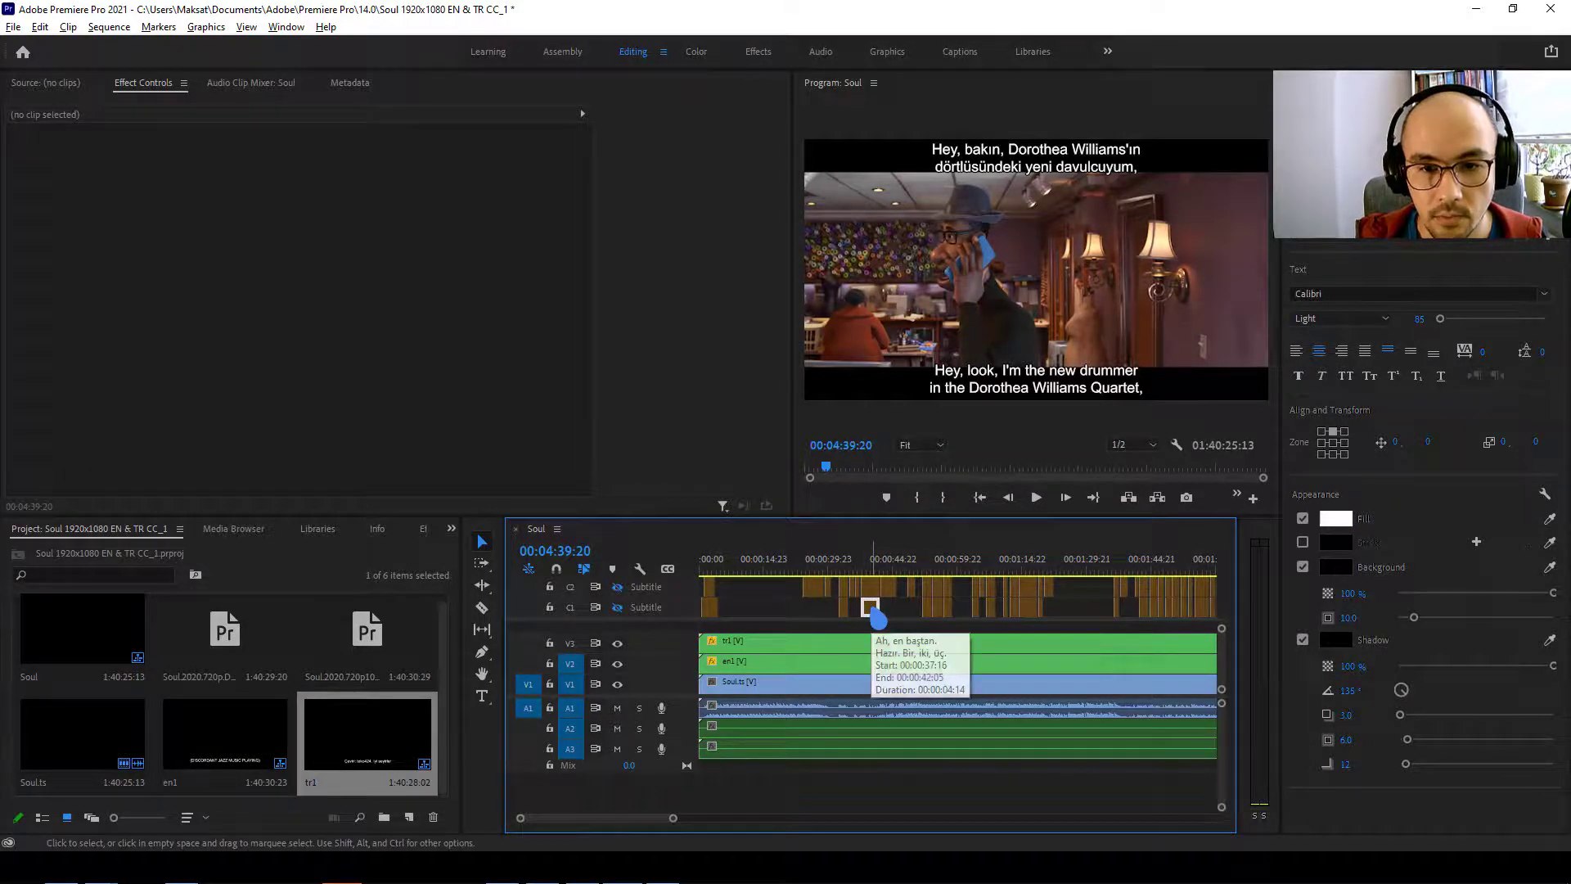
double_click(872, 611)
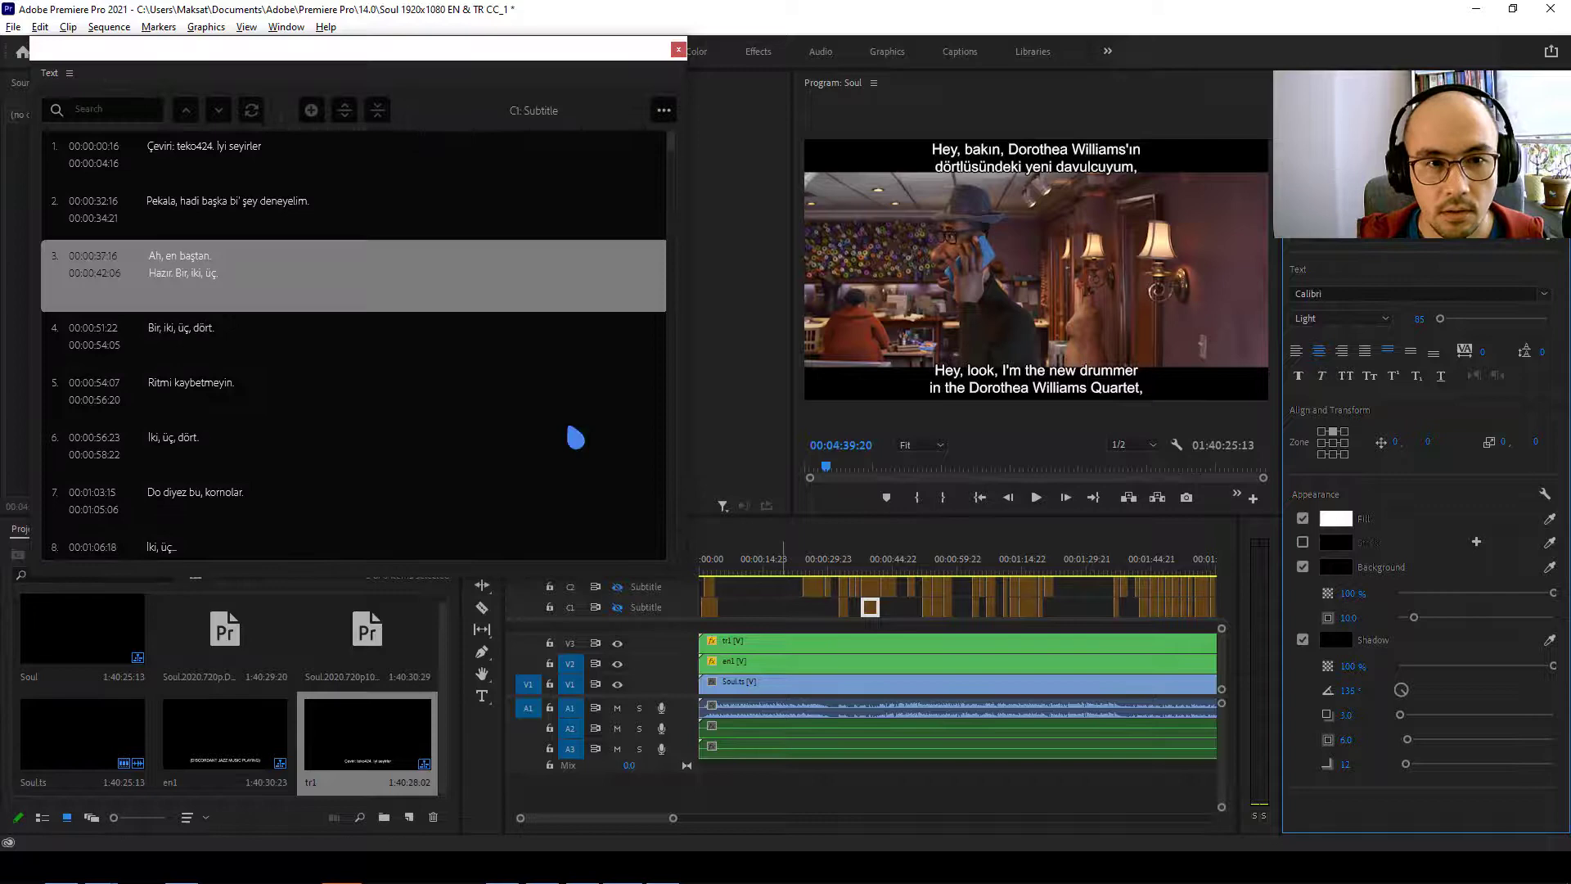
double_click(334, 290)
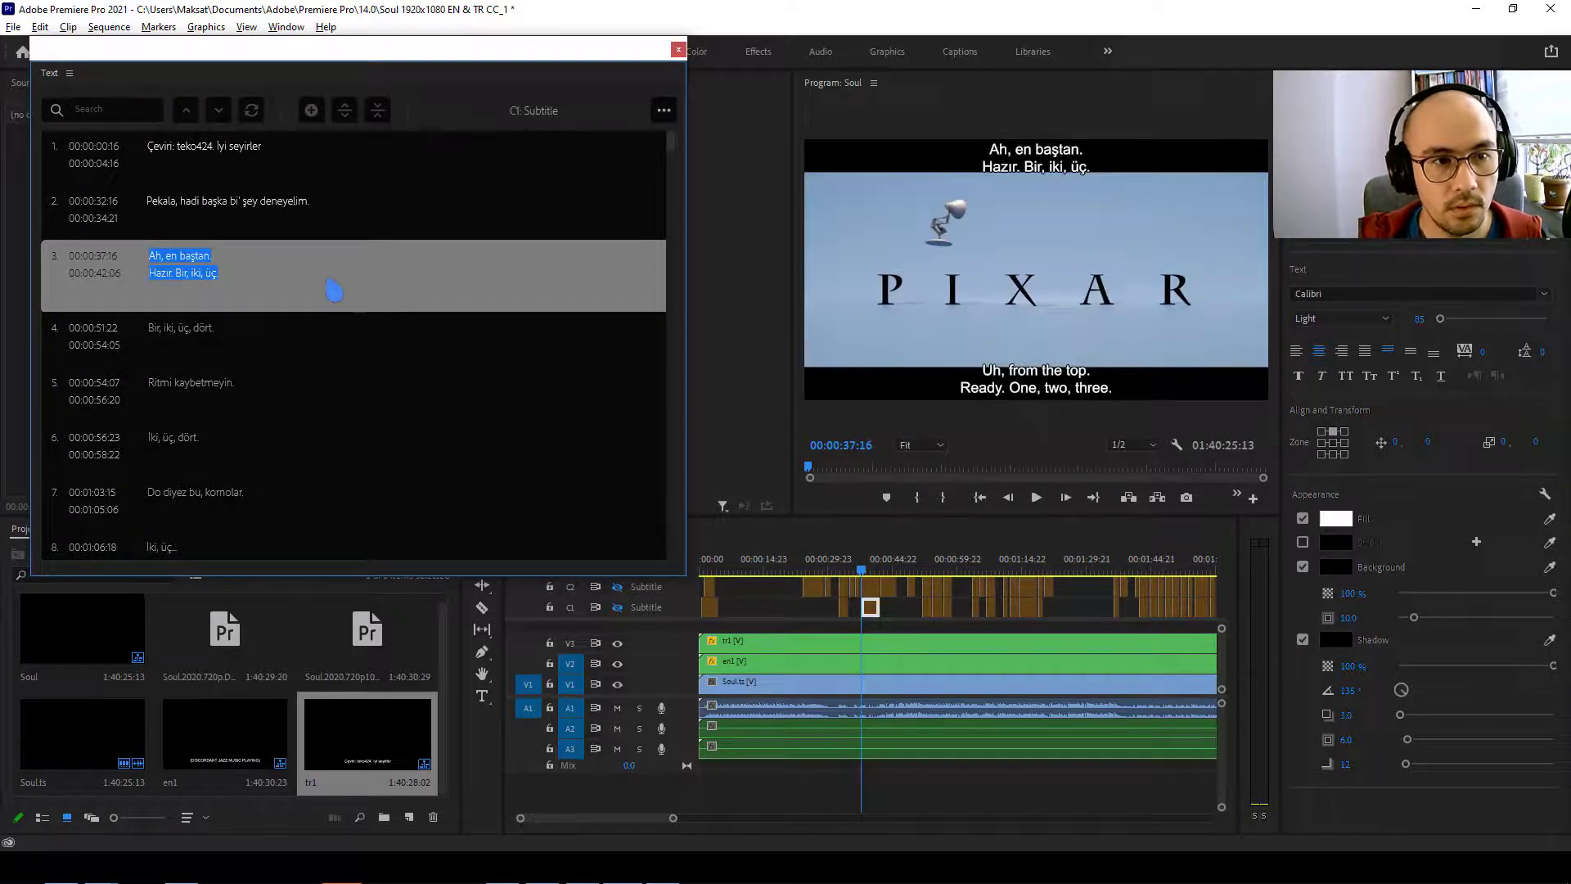
key("ctrl+a")
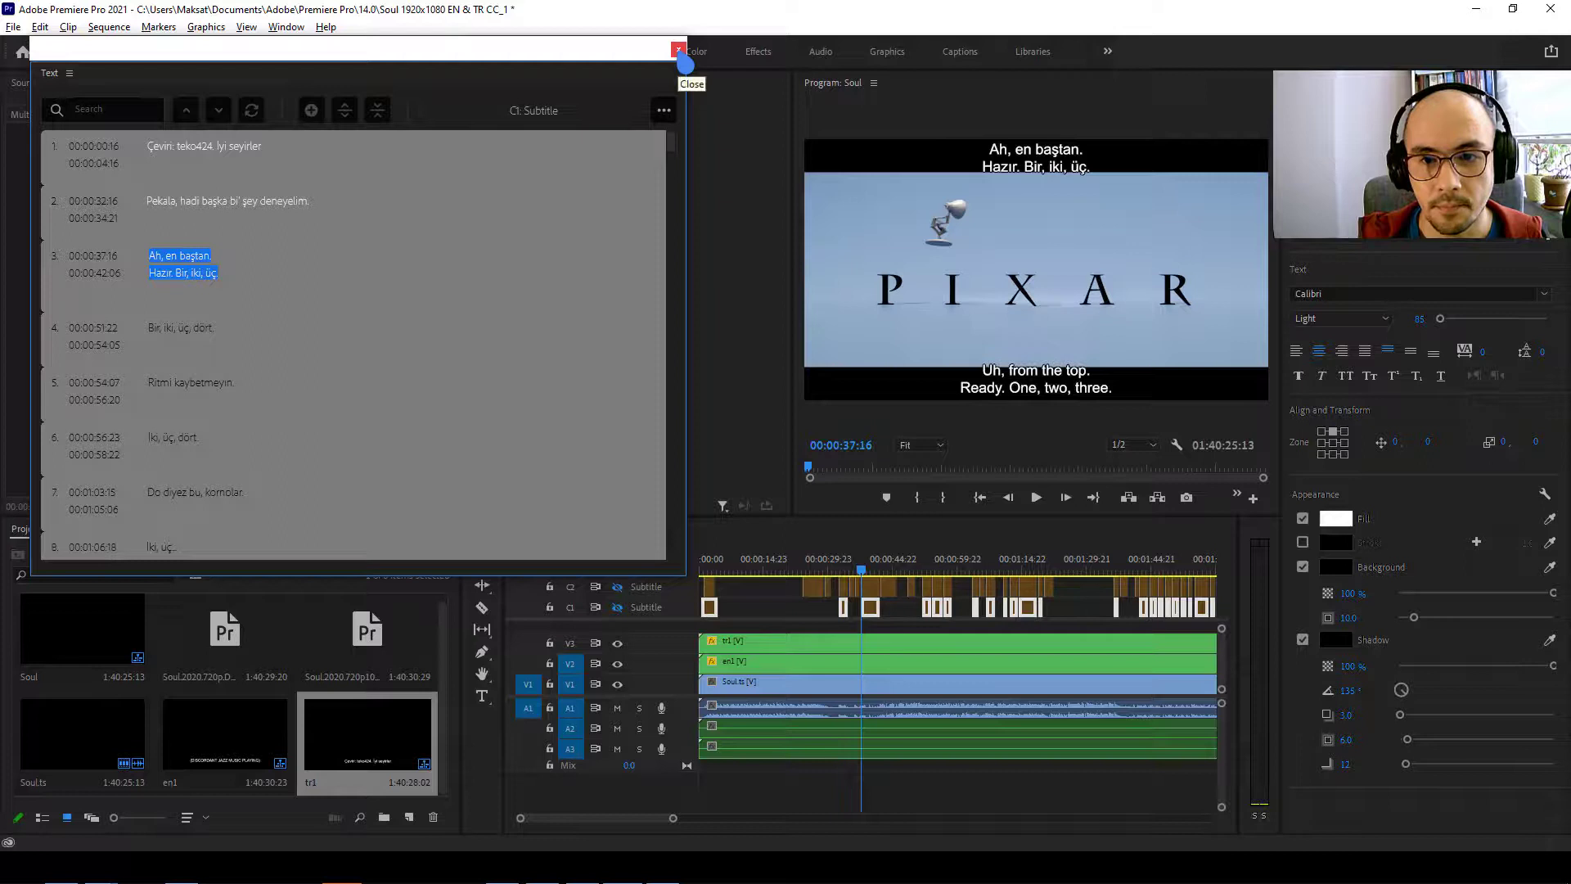
left_click(678, 51)
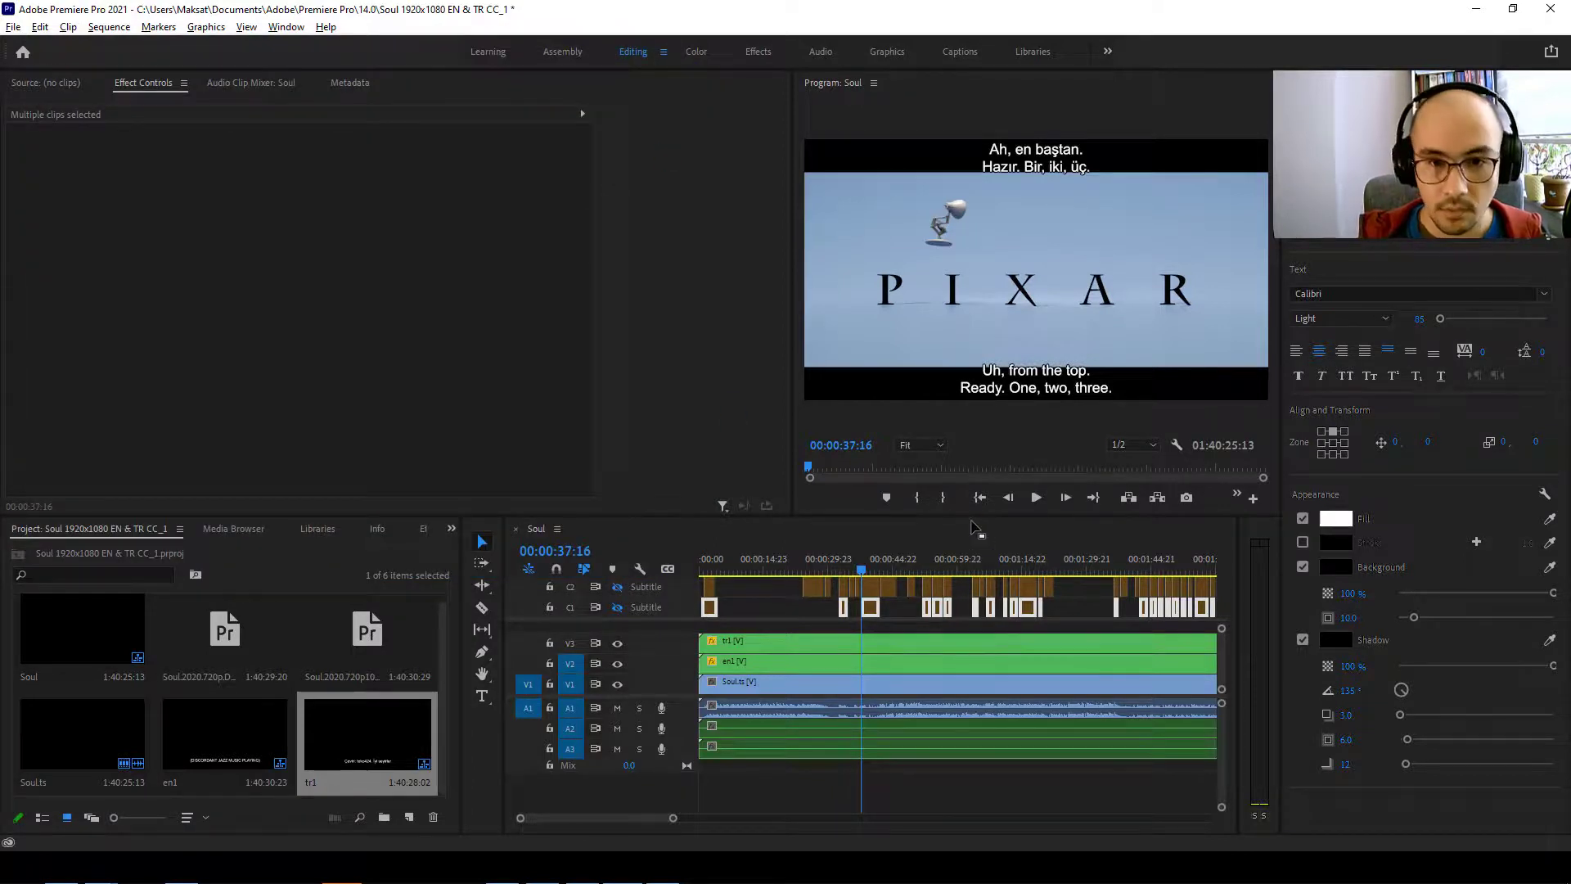
Save the Premiere project and bring up the Windows Start menu.
key("ctrl+s")
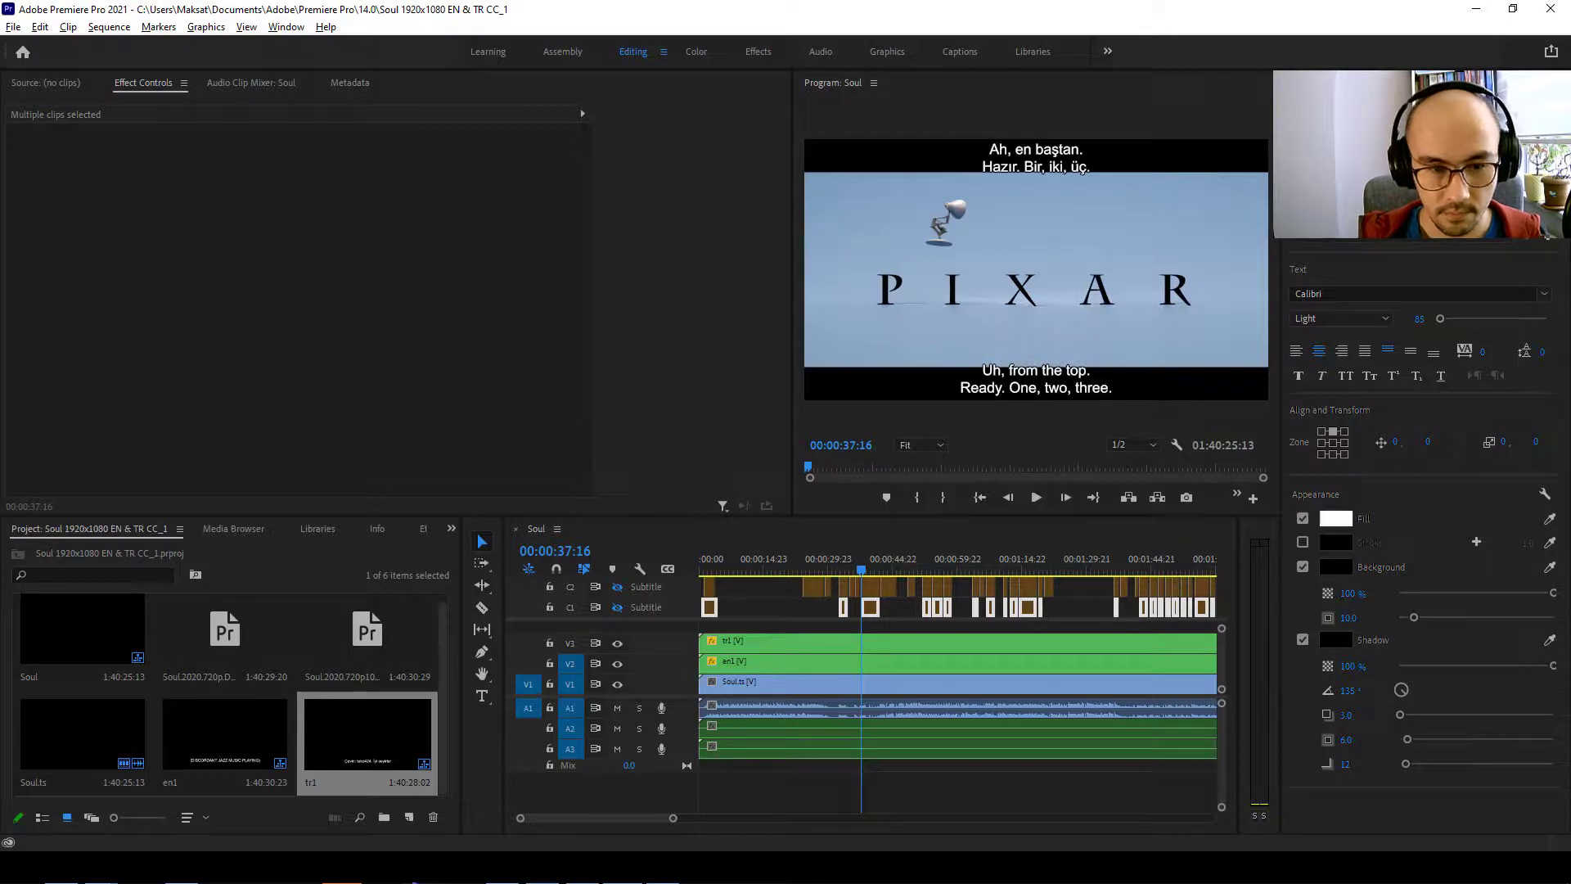
key("super")
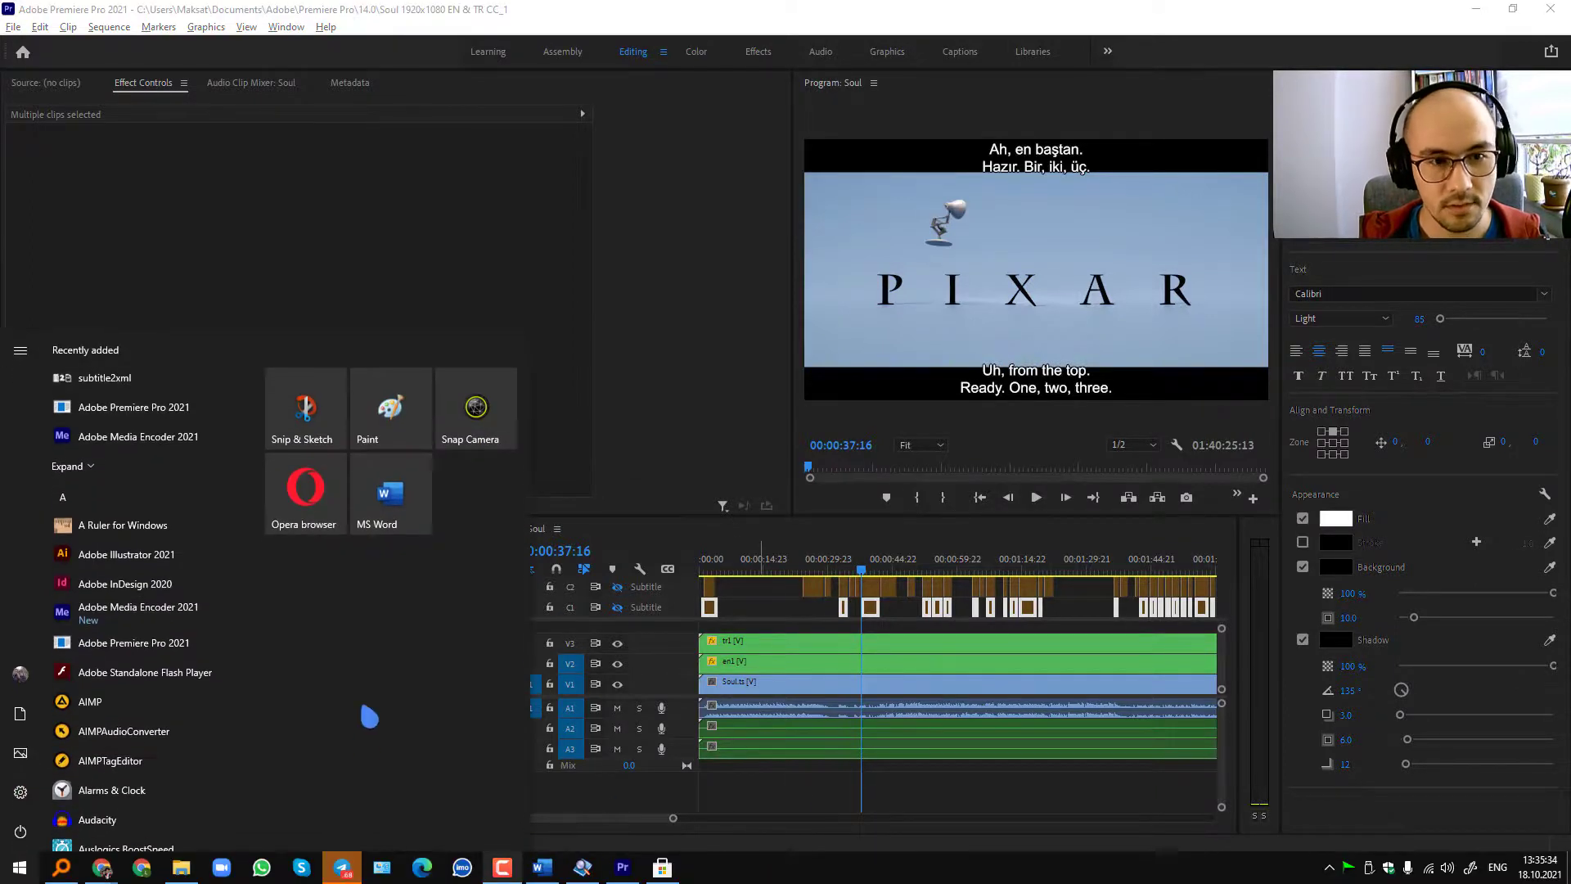